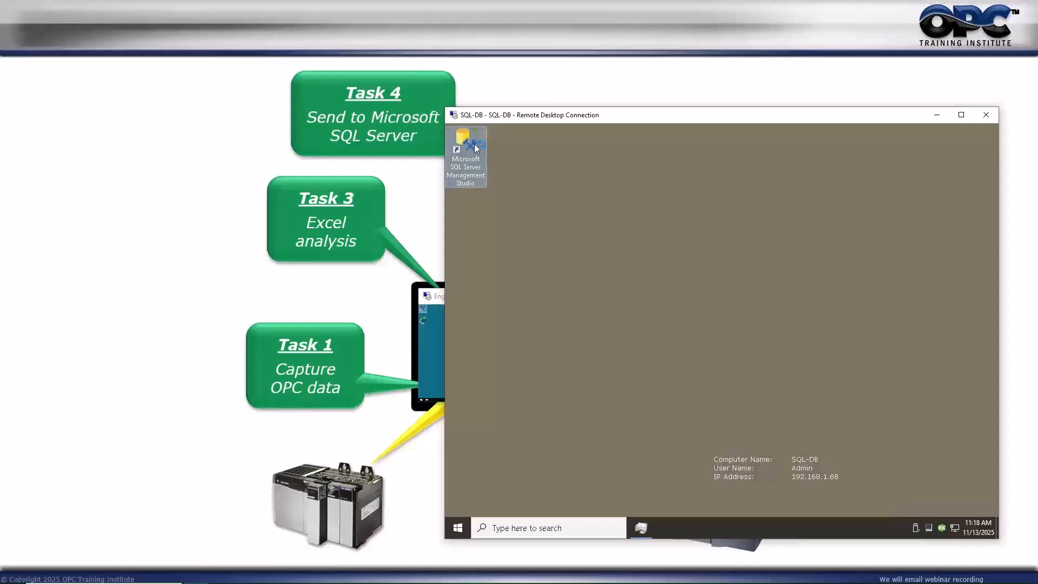
Launch SQL Server Management Studio on SQL-DB and maximize the Eng-Station remote session.
{"action": "double_click", "coordinate": [475, 148]}
{"action": "left_click", "coordinate": [437, 354]}
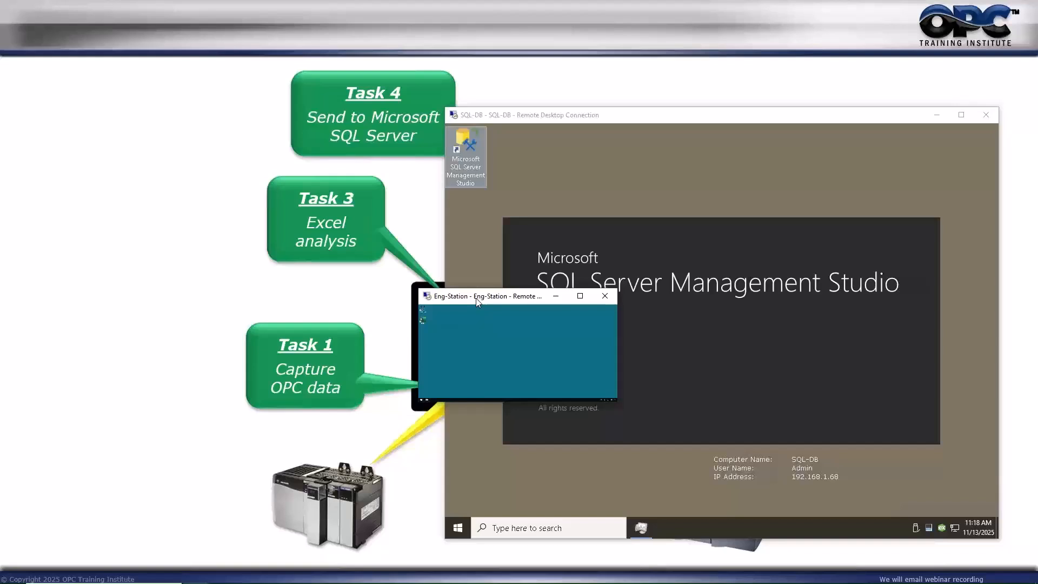
{"action": "left_click", "coordinate": [580, 296]}
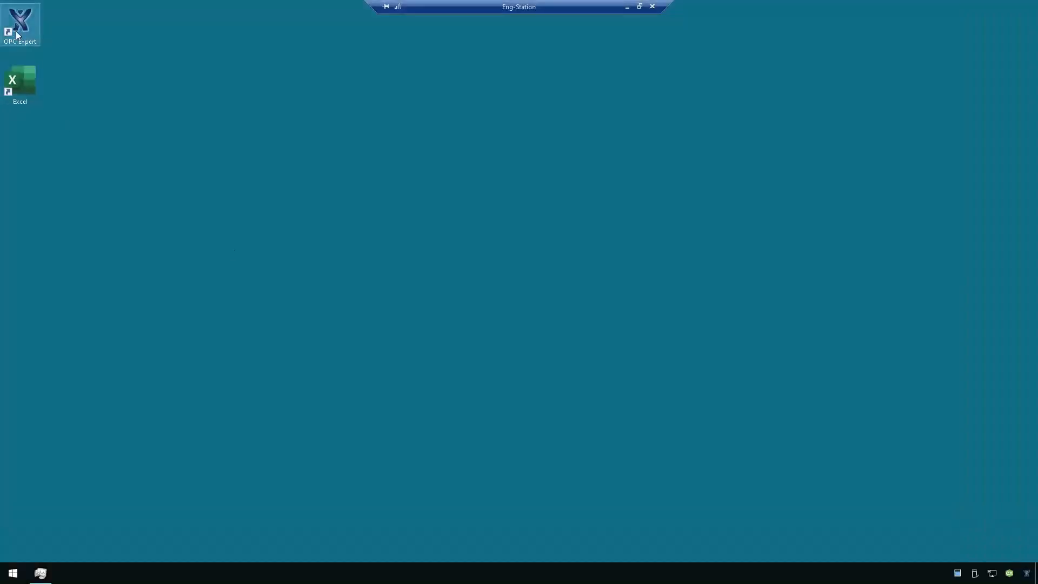
{"action": "right_click", "coordinate": [16, 30]}
Run OPC Expert.exe from its install folder and start Task Manager with full details.
{"action": "left_click", "coordinate": [48, 52]}
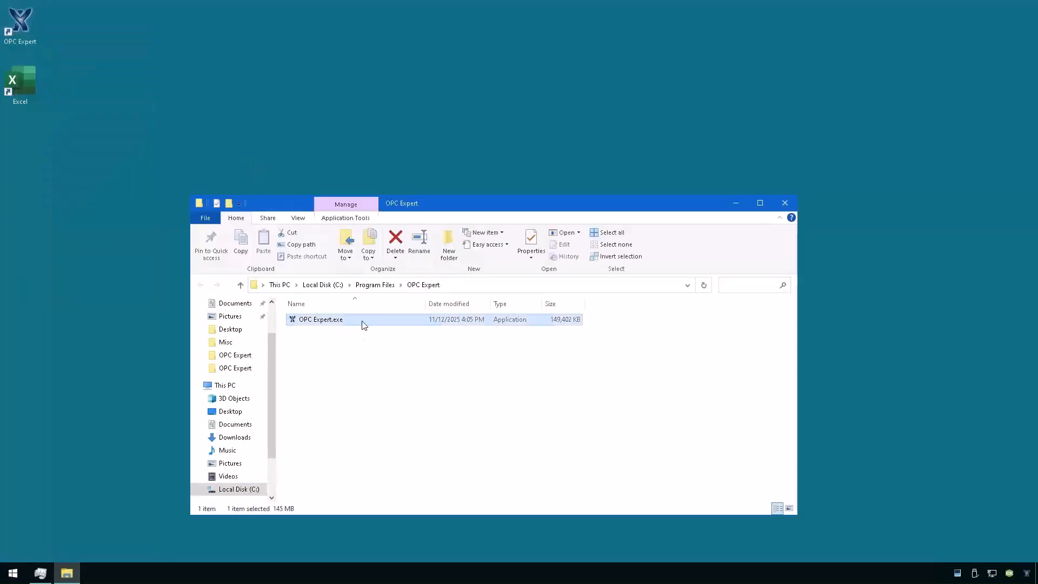
{"action": "double_click", "coordinate": [364, 321]}
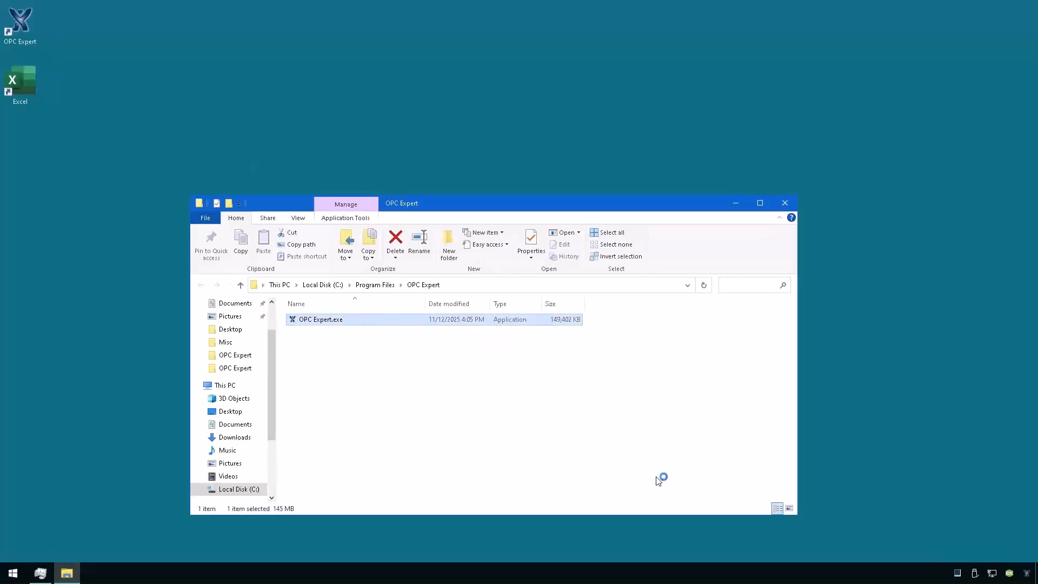
{"action": "right_click", "coordinate": [866, 578]}
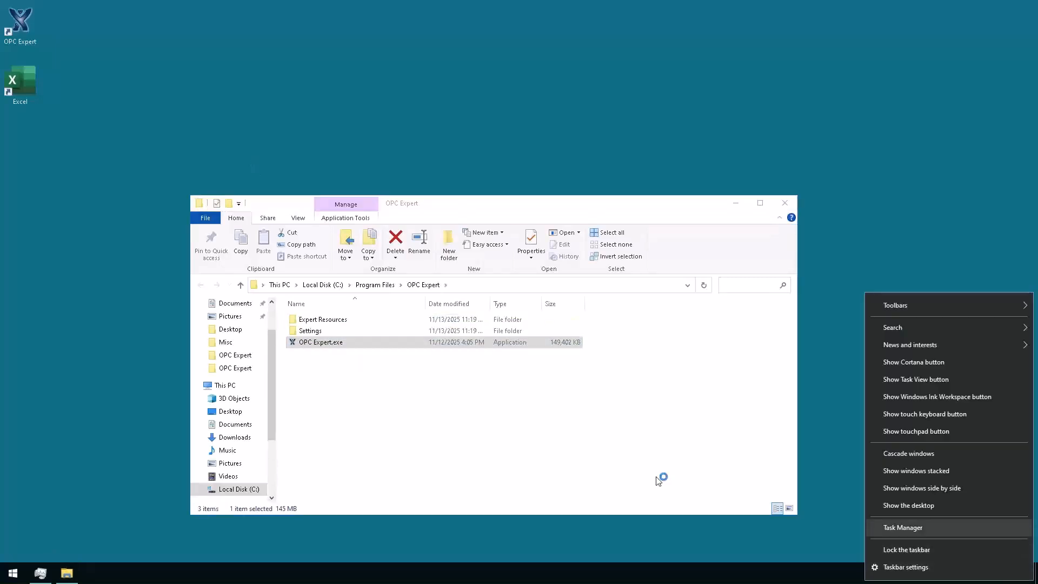
{"action": "left_click", "coordinate": [902, 528]}
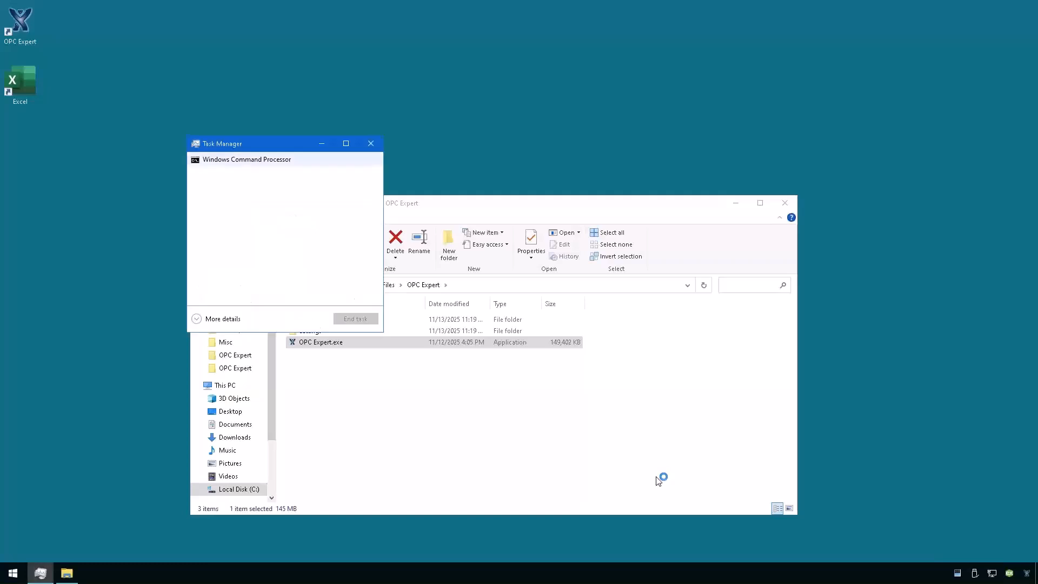
{"action": "left_click", "coordinate": [223, 319]}
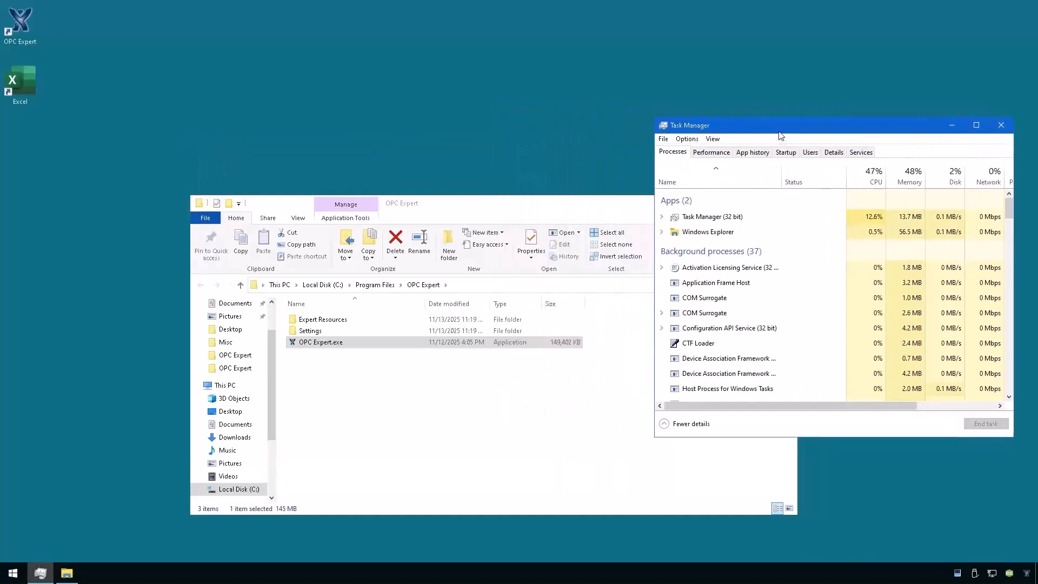
Arrange the windows and find OPC Expert.exe in Task Manager's Details list.
{"action": "left_click_drag", "start_coordinate": [436, 202], "coordinate": [286, 229]}
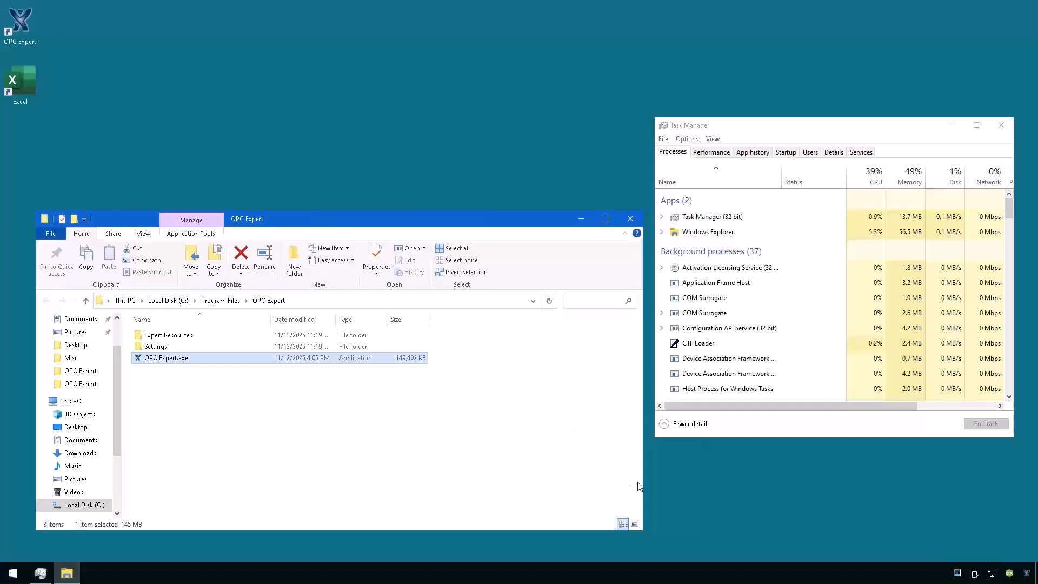
{"action": "left_click_drag", "start_coordinate": [642, 482], "coordinate": [501, 473]}
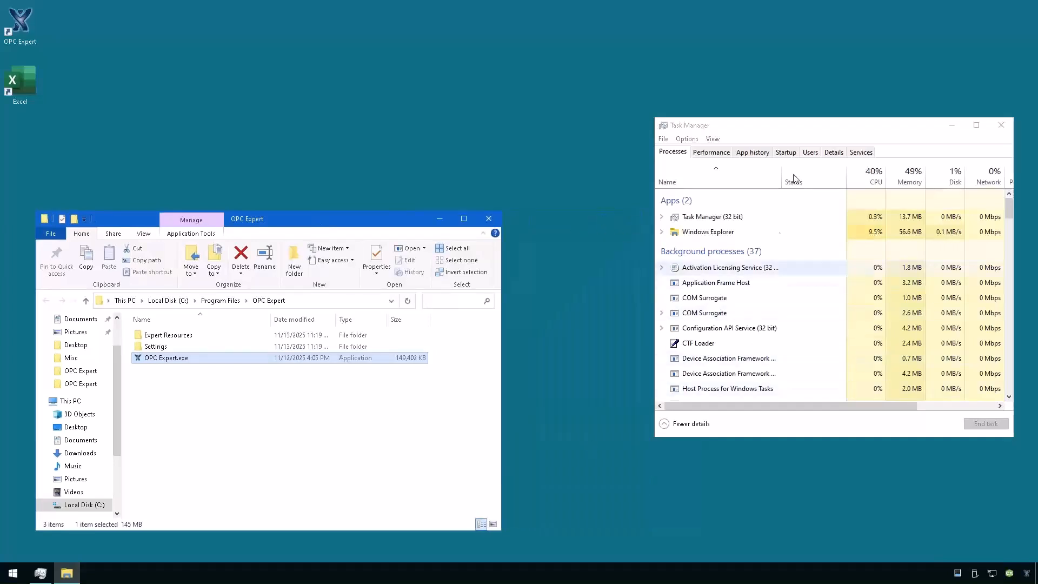
{"action": "left_click", "coordinate": [832, 153]}
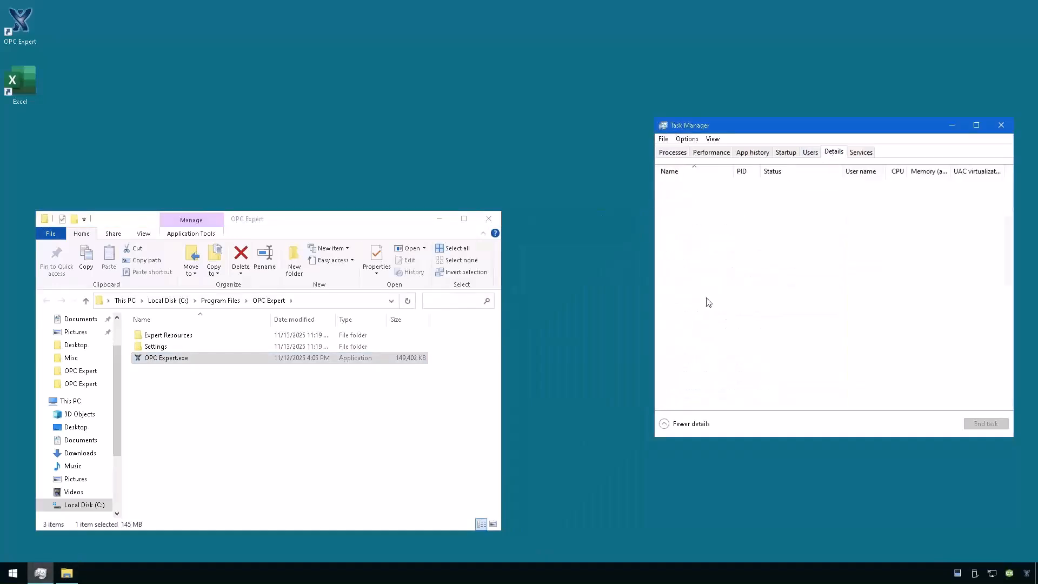
{"action": "left_click", "coordinate": [697, 288]}
{"action": "type", "text": "op"}
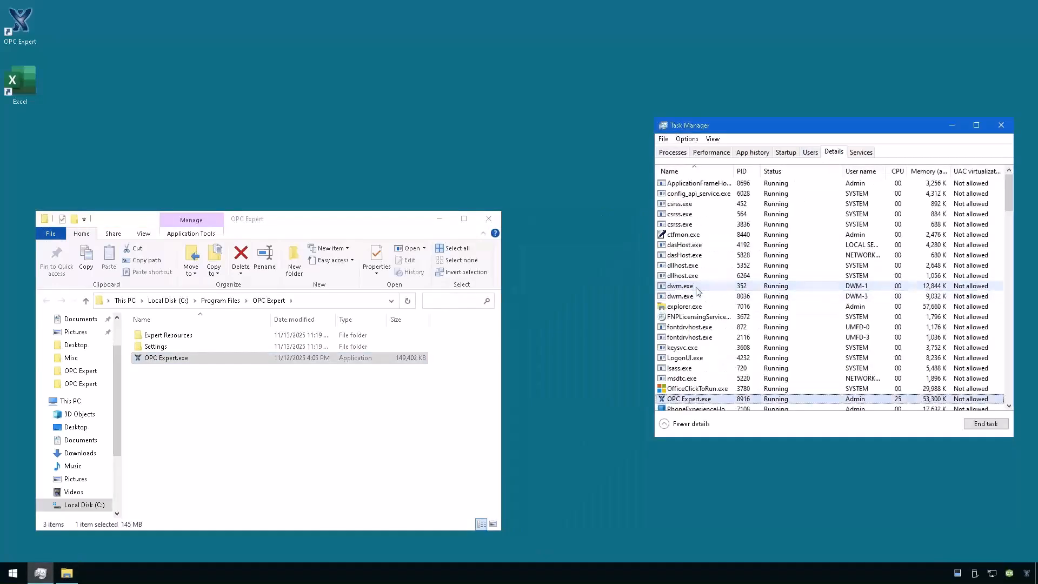
{"action": "scroll", "coordinate": [746, 303], "scroll_direction": "down", "scroll_amount": 2}
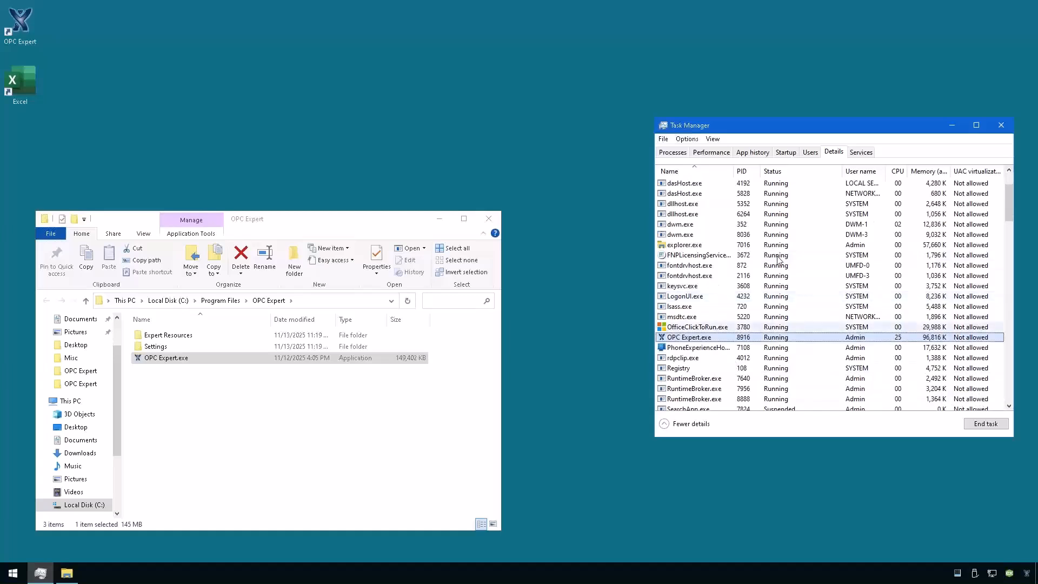
{"action": "left_click_drag", "start_coordinate": [833, 137], "coordinate": [852, 255]}
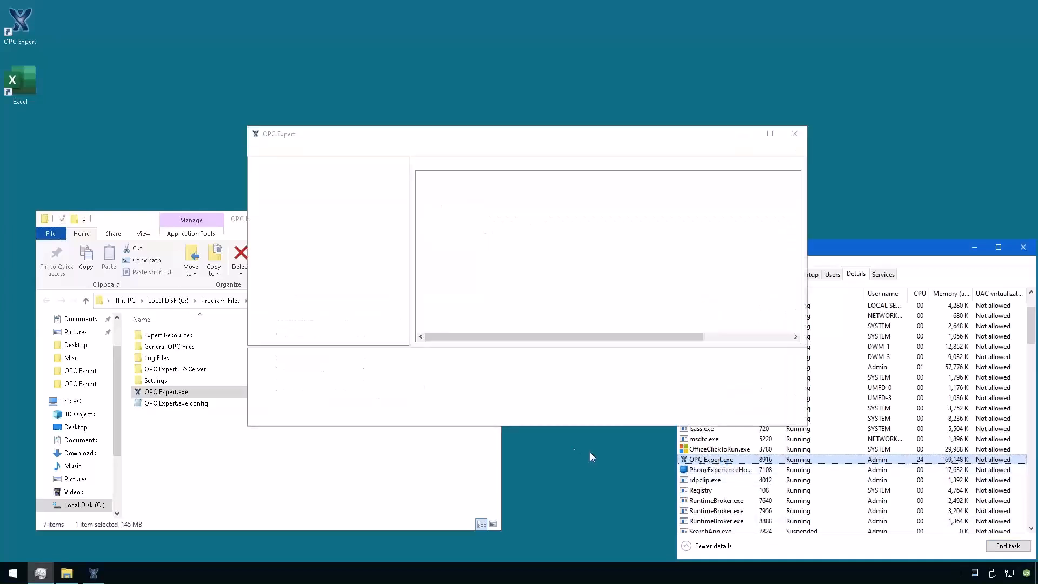
Close the install folder, expand ENG-STATION to list KEPServerEX.V6, Modbus and opc.tcp servers, and maximize OPC Expert.
{"action": "left_click", "coordinate": [424, 141]}
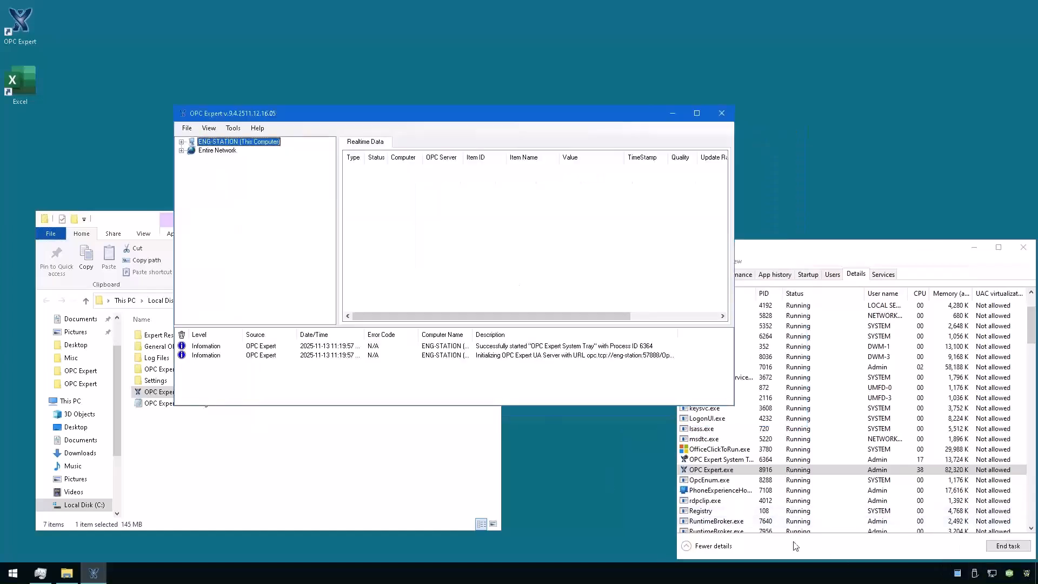
{"action": "left_click", "coordinate": [714, 460]}
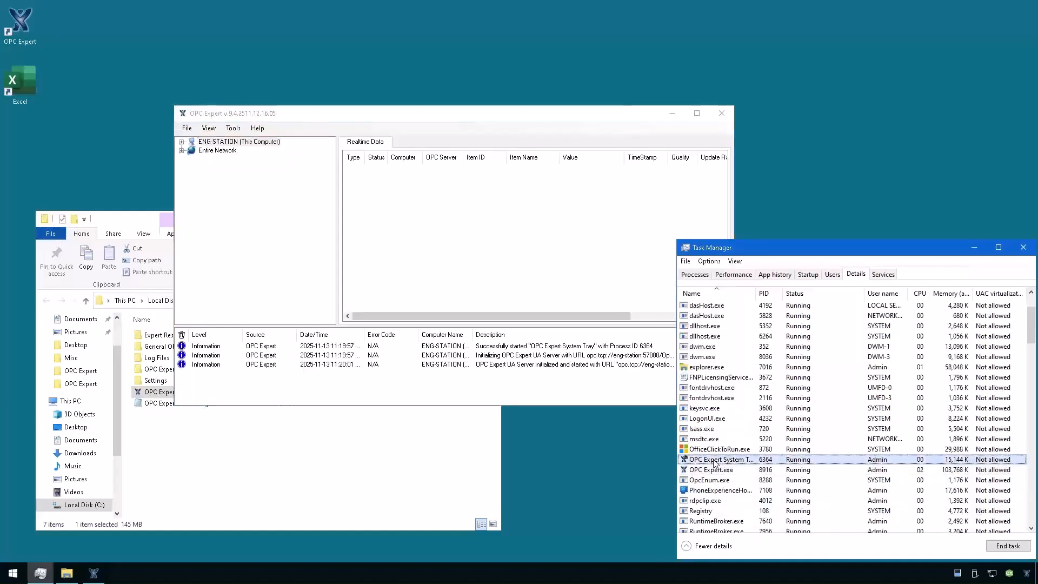
{"action": "left_click_drag", "start_coordinate": [443, 112], "coordinate": [317, 21]}
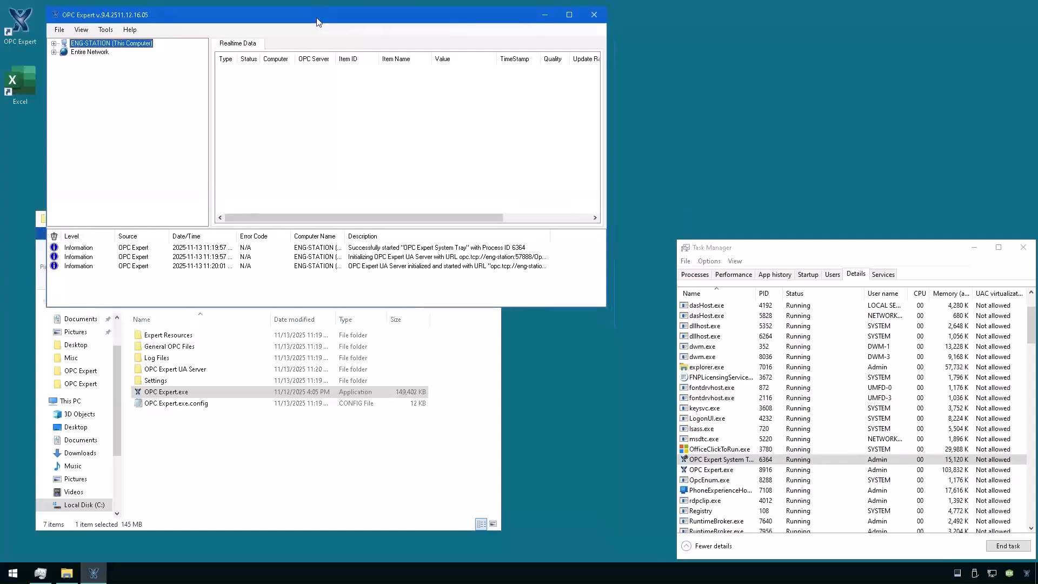
{"action": "left_click", "coordinate": [231, 449]}
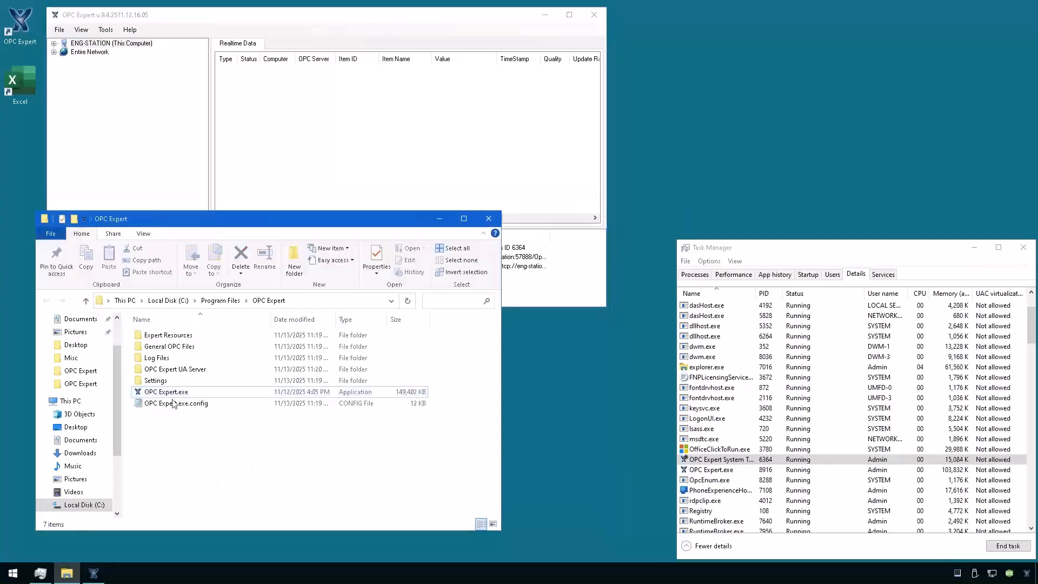
{"action": "left_click", "coordinate": [488, 219]}
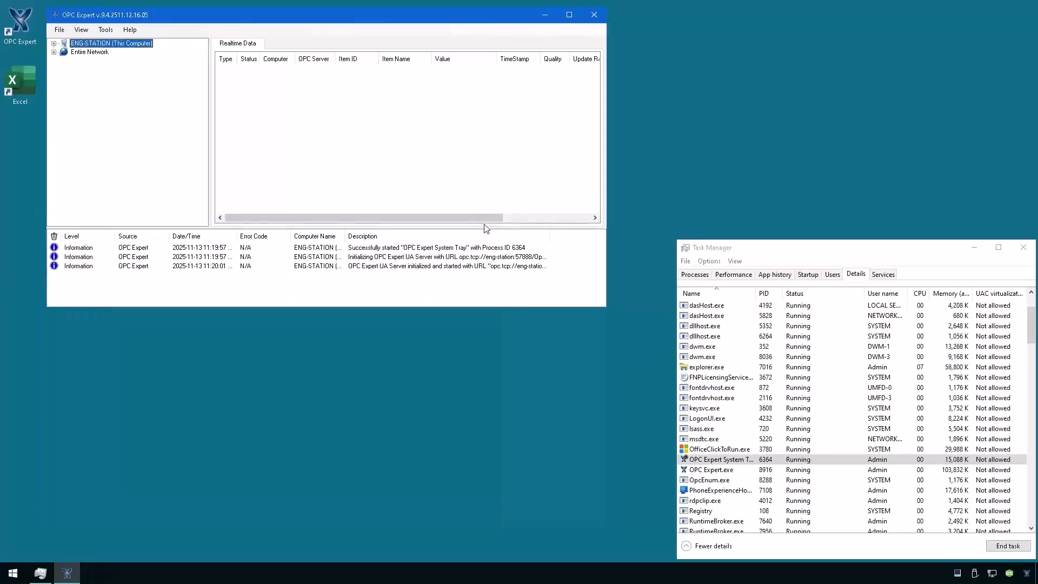
{"action": "left_click", "coordinate": [55, 44]}
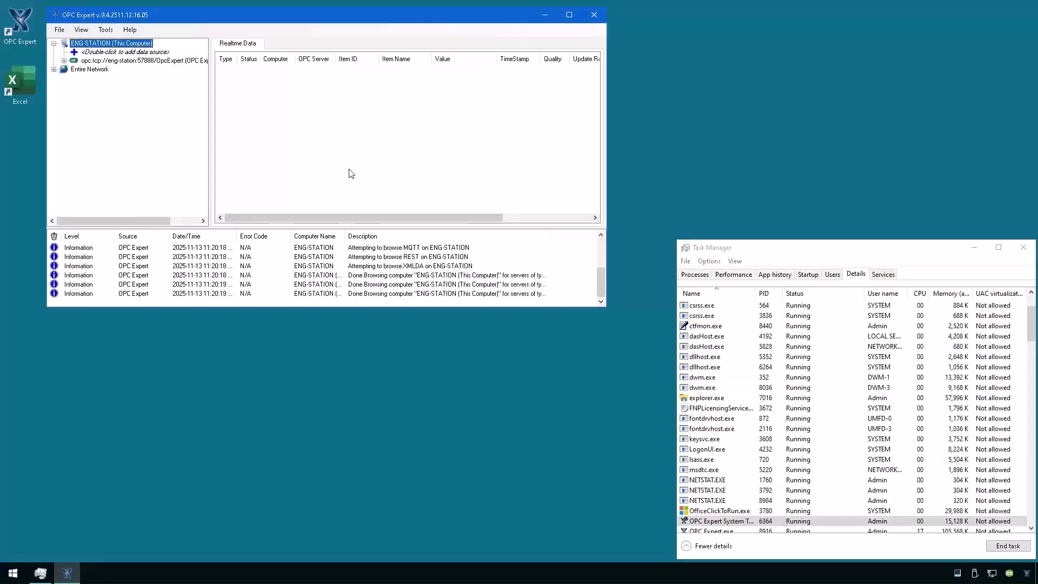
{"action": "left_click", "coordinate": [569, 15]}
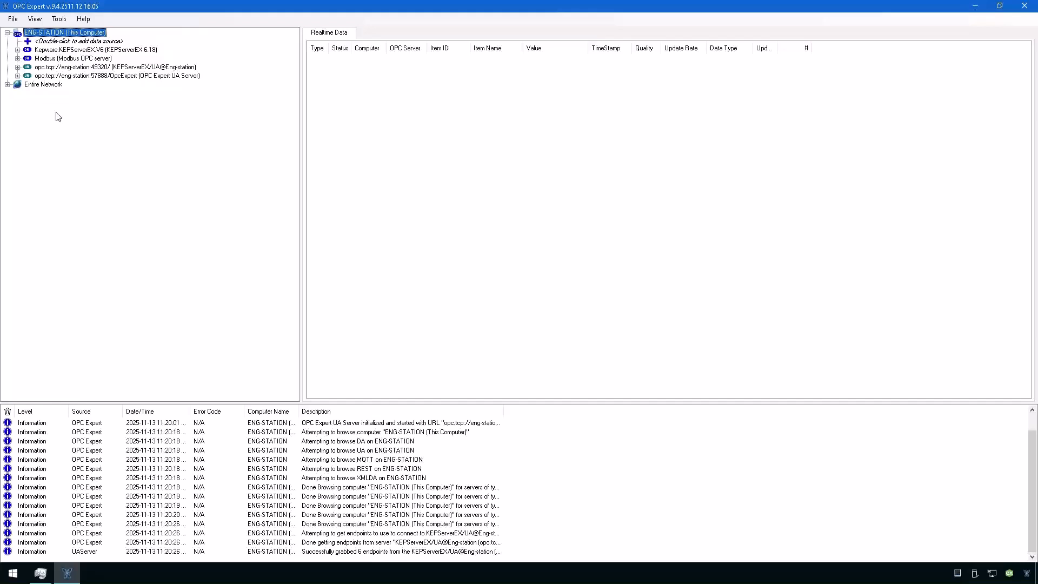
Connect to the Modbus OPC server and drag its 15 Numeric tags into Realtime Data.
{"action": "left_click", "coordinate": [58, 51]}
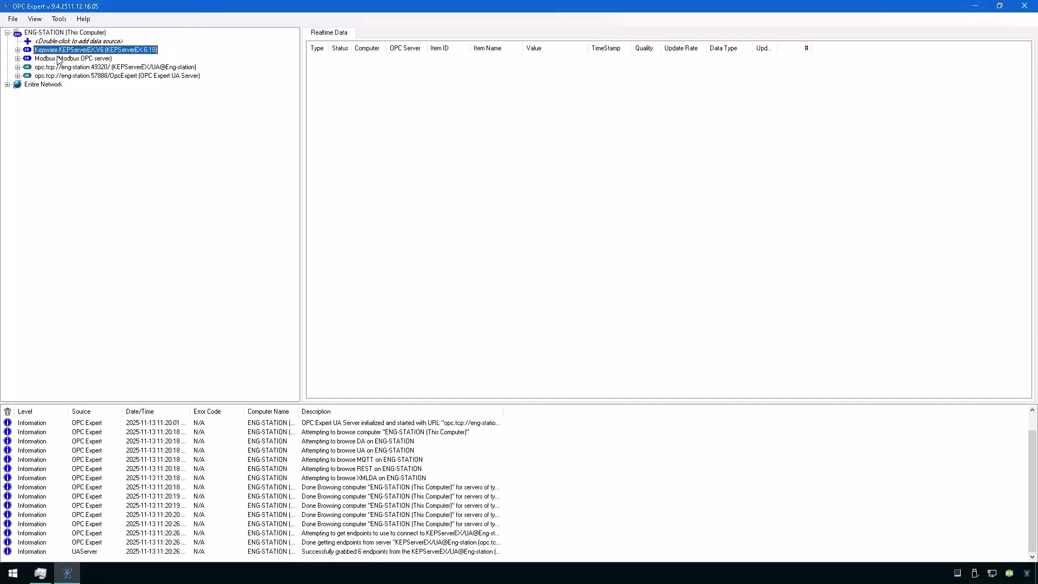
{"action": "left_click", "coordinate": [59, 59]}
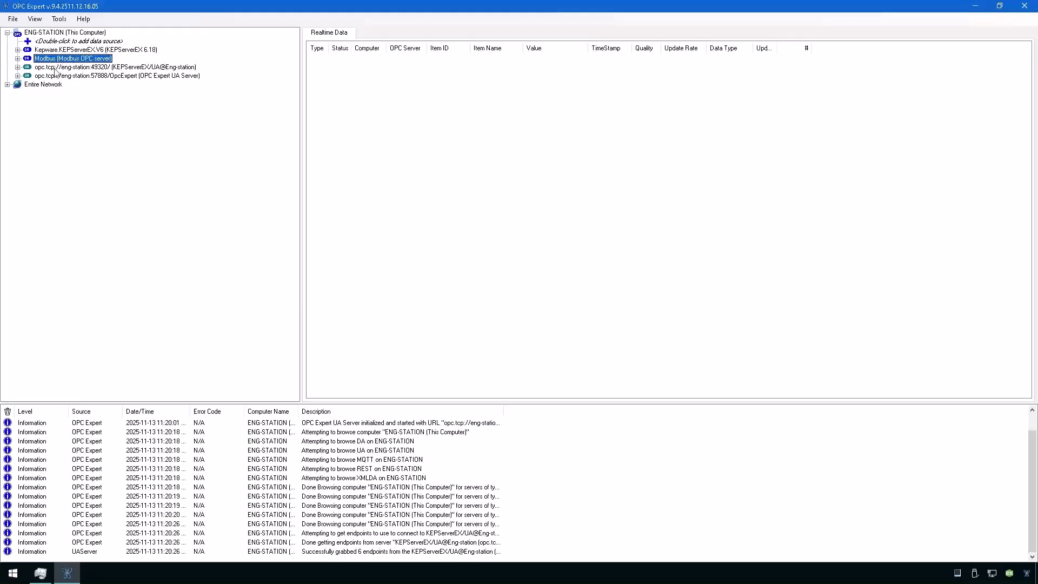
{"action": "left_click", "coordinate": [55, 68]}
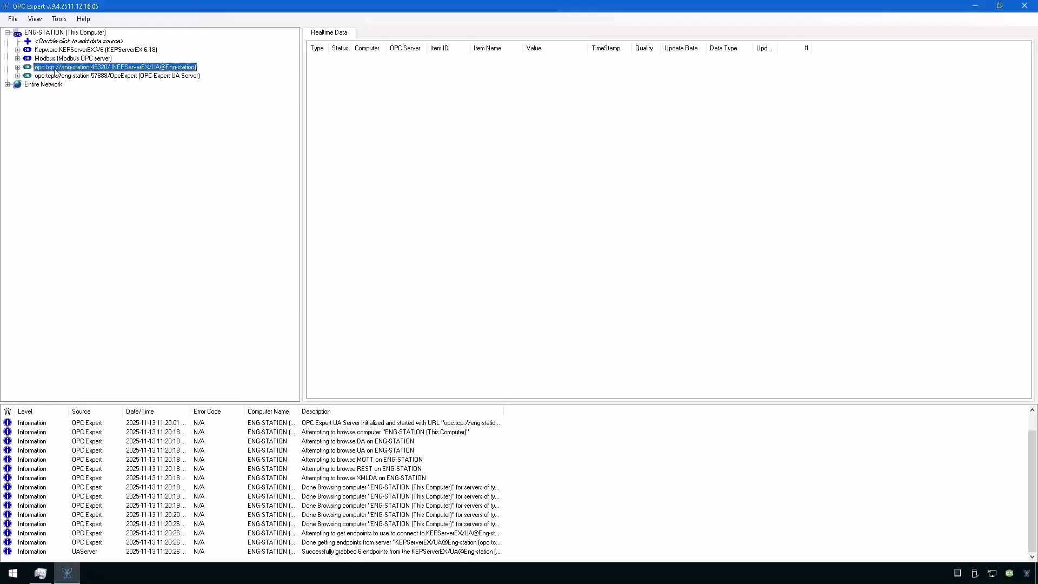
{"action": "left_click", "coordinate": [55, 76]}
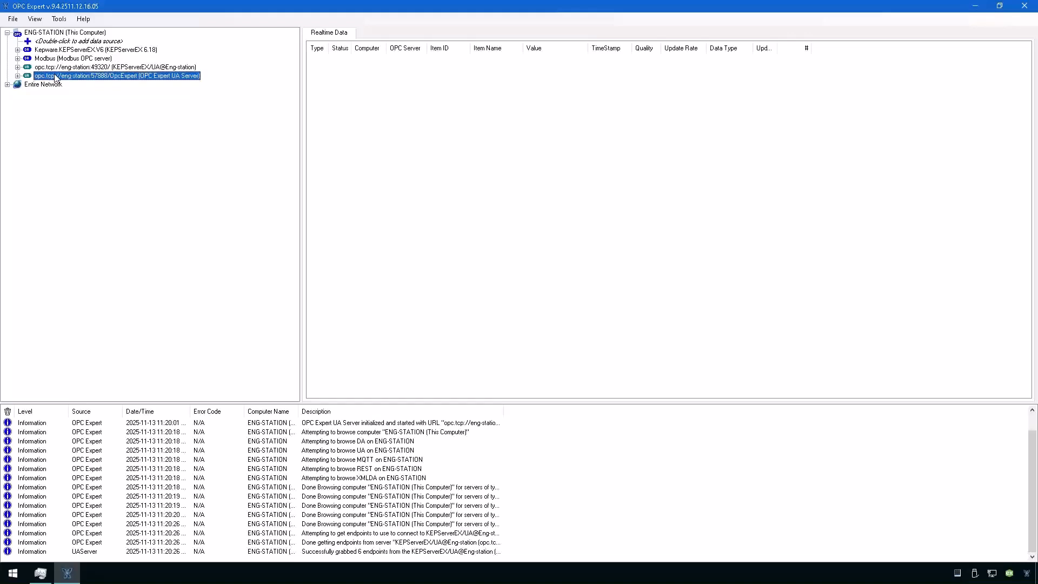
{"action": "left_click", "coordinate": [17, 59]}
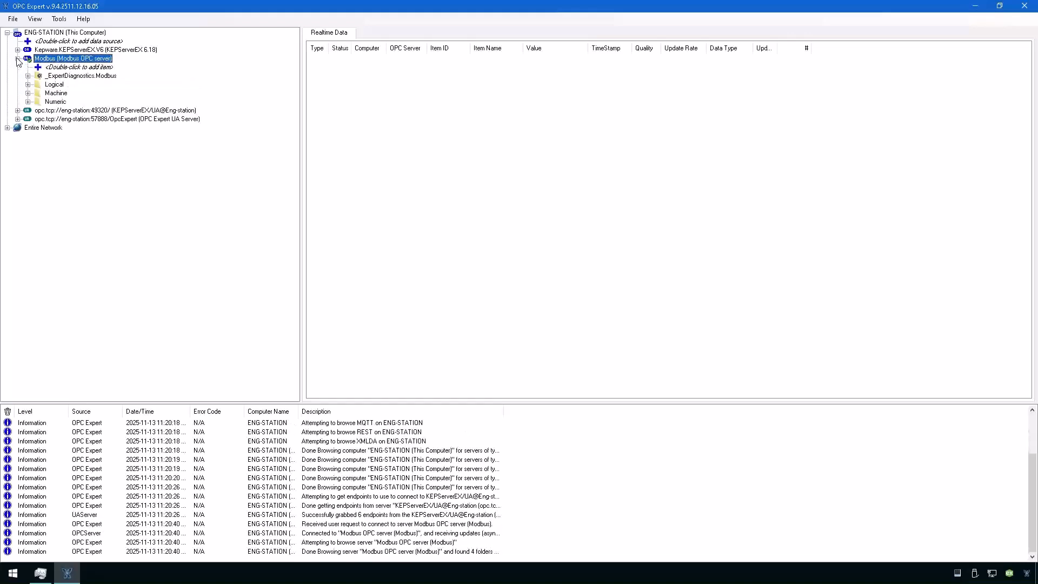
{"action": "left_click", "coordinate": [28, 103]}
{"action": "left_click_drag", "start_coordinate": [45, 105], "coordinate": [336, 107]}
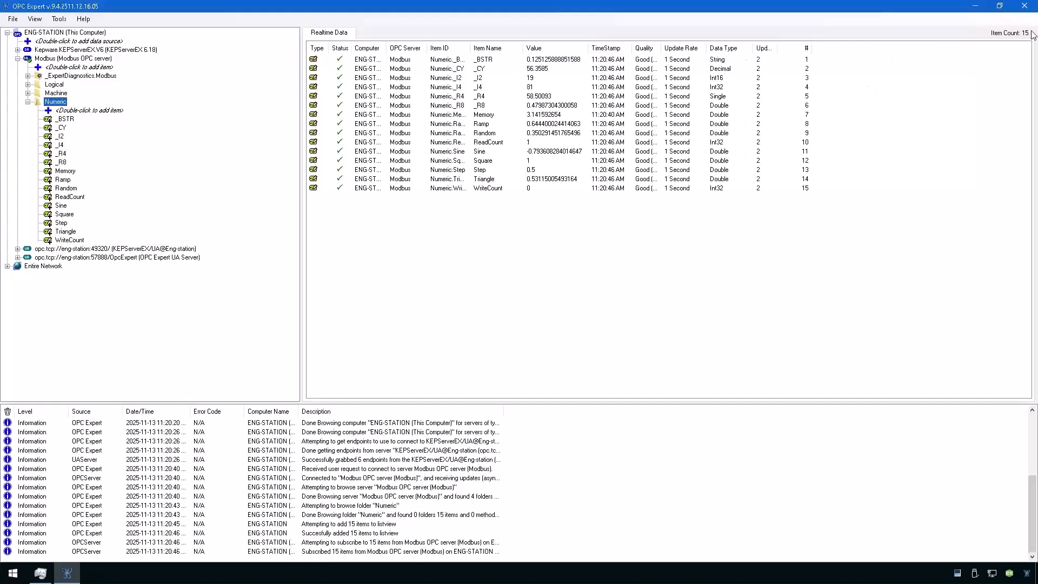
Widen the Update Count and Quality columns and connect to opc.tcp://eng-station:49320/.
{"action": "left_click_drag", "start_coordinate": [777, 48], "coordinate": [802, 49]}
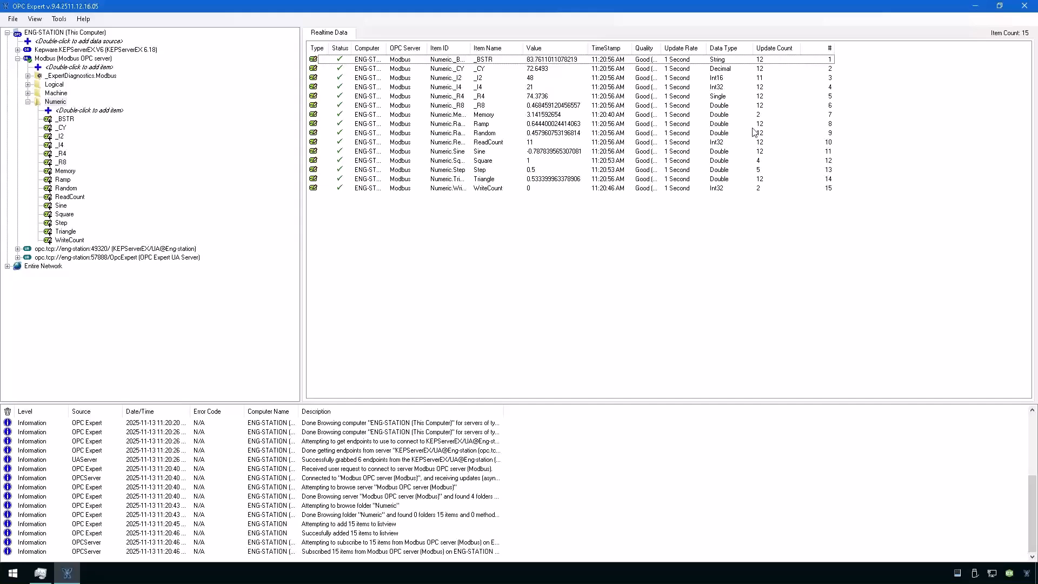
{"action": "left_click_drag", "start_coordinate": [661, 49], "coordinate": [681, 51]}
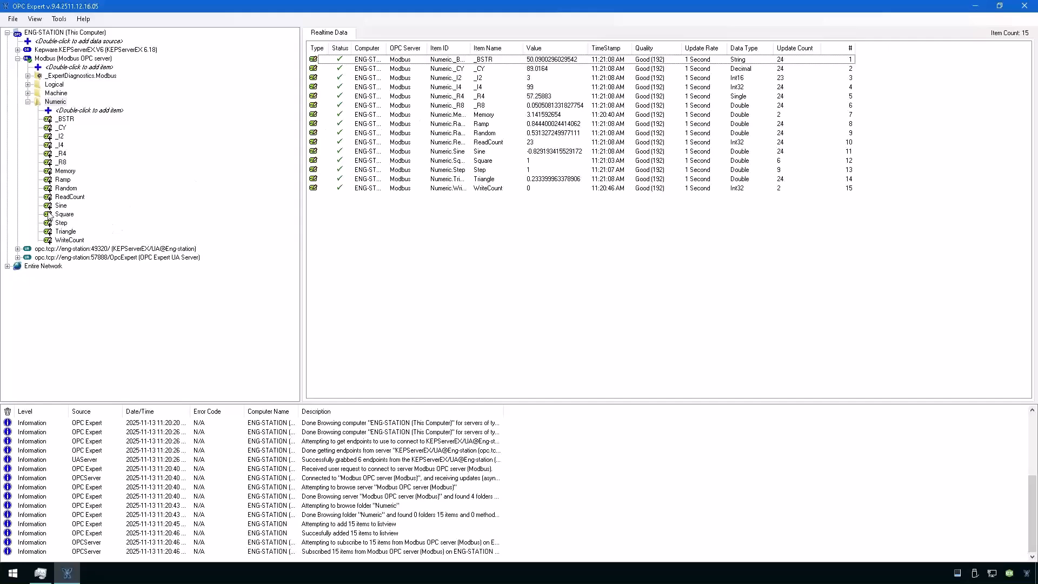
{"action": "left_click", "coordinate": [18, 250]}
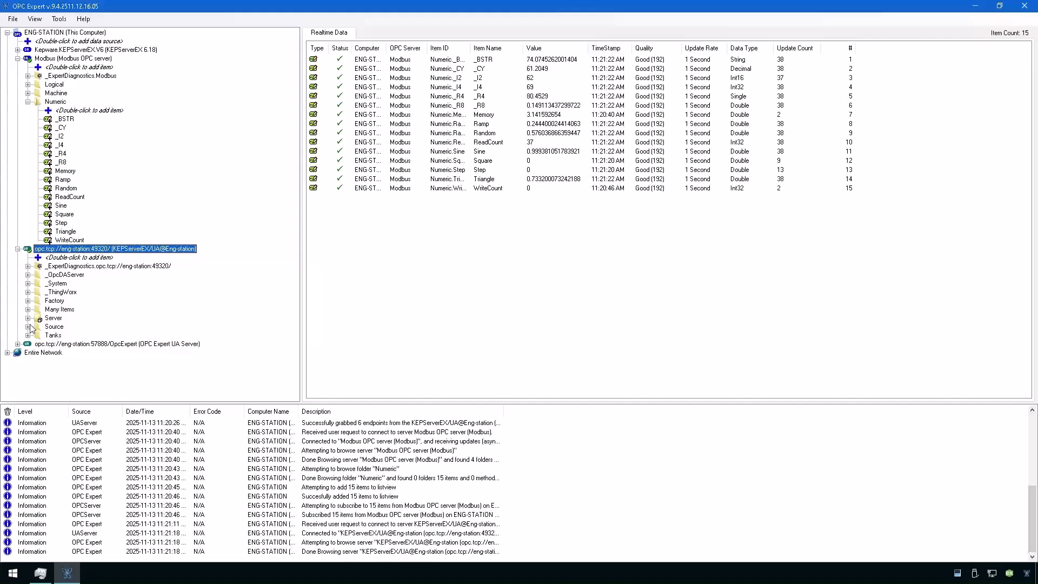
Expand the Factory folder and add its 45 tags to Realtime Data, totalling 60 items.
{"action": "left_click", "coordinate": [27, 300]}
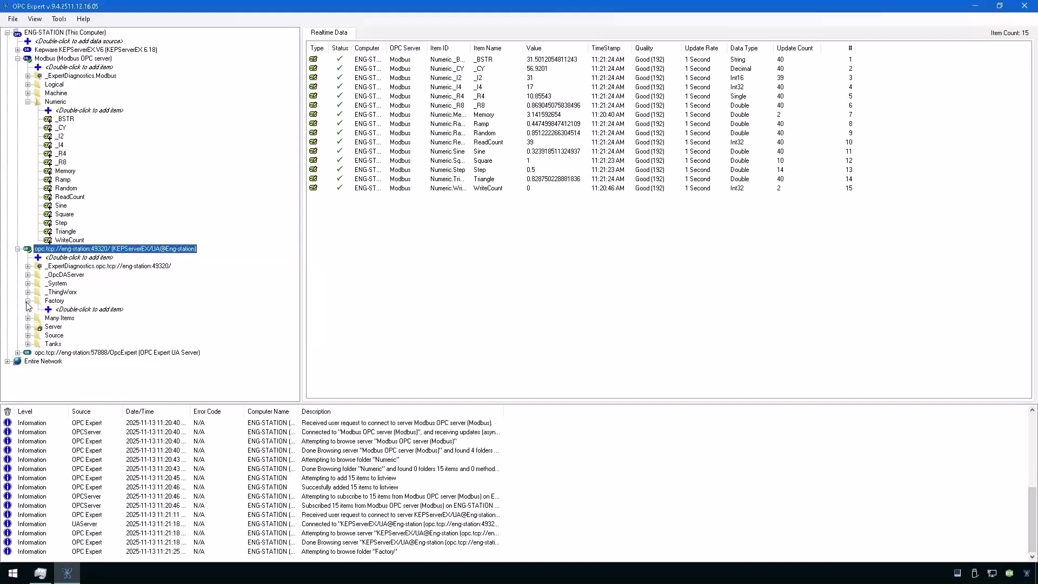
{"action": "left_click", "coordinate": [38, 370]}
{"action": "left_click", "coordinate": [38, 361]}
{"action": "left_click", "coordinate": [38, 353]}
{"action": "left_click", "coordinate": [38, 344]}
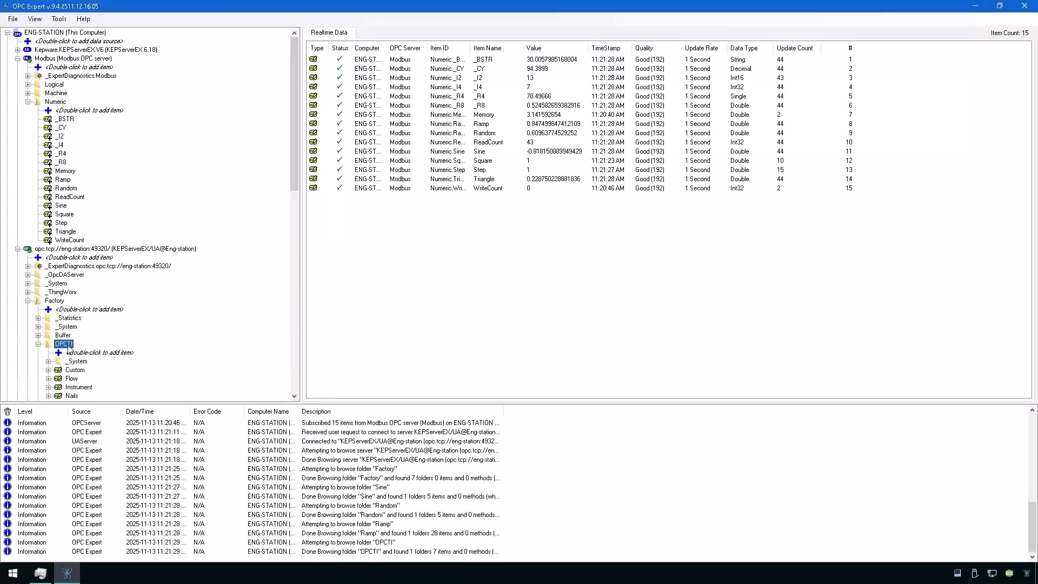
{"action": "left_click_drag", "start_coordinate": [50, 304], "coordinate": [394, 289]}
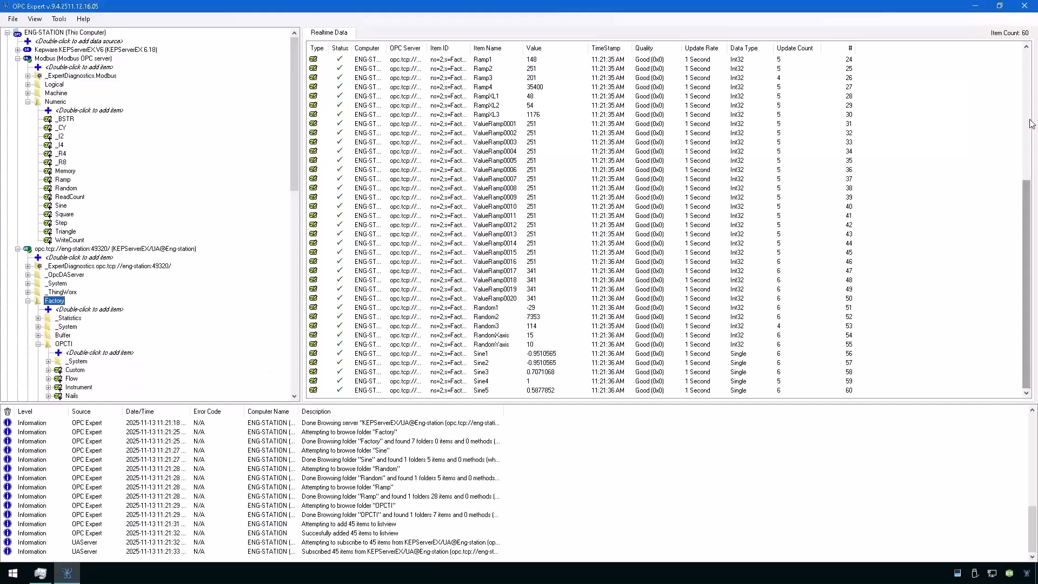
{"action": "left_click_drag", "start_coordinate": [1030, 346], "coordinate": [1032, 155]}
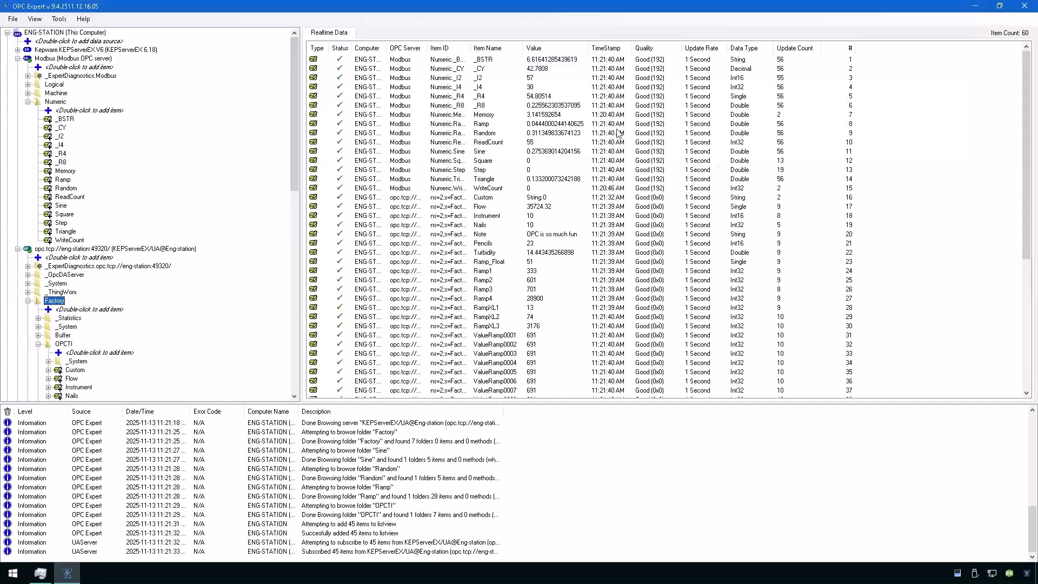
Widen the OPC Server and Item ID columns to show full tag ids.
{"action": "left_click", "coordinate": [656, 192]}
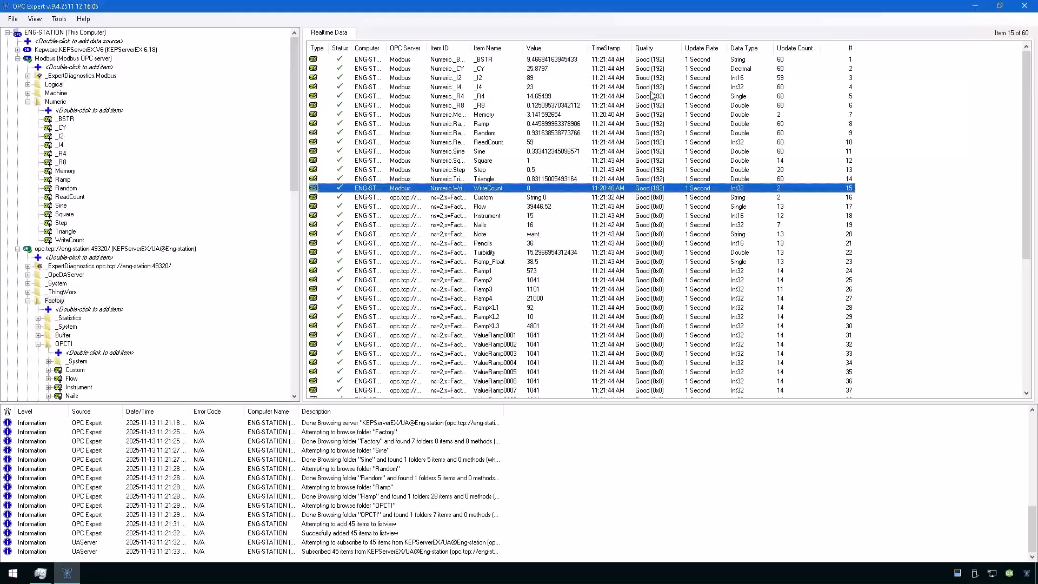
{"action": "left_click", "coordinate": [648, 63], "text": "shift"}
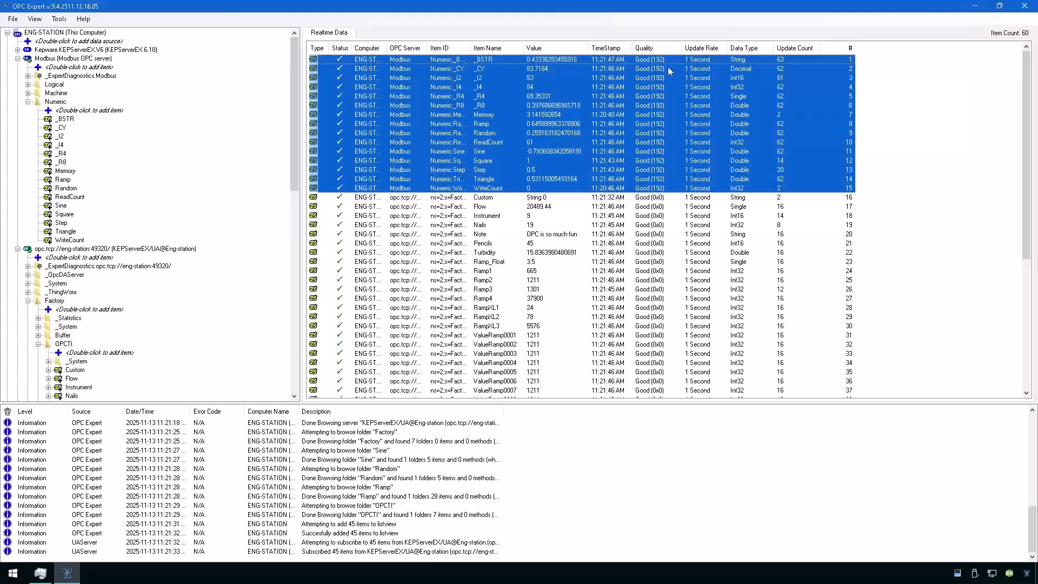
{"action": "left_click", "coordinate": [651, 199]}
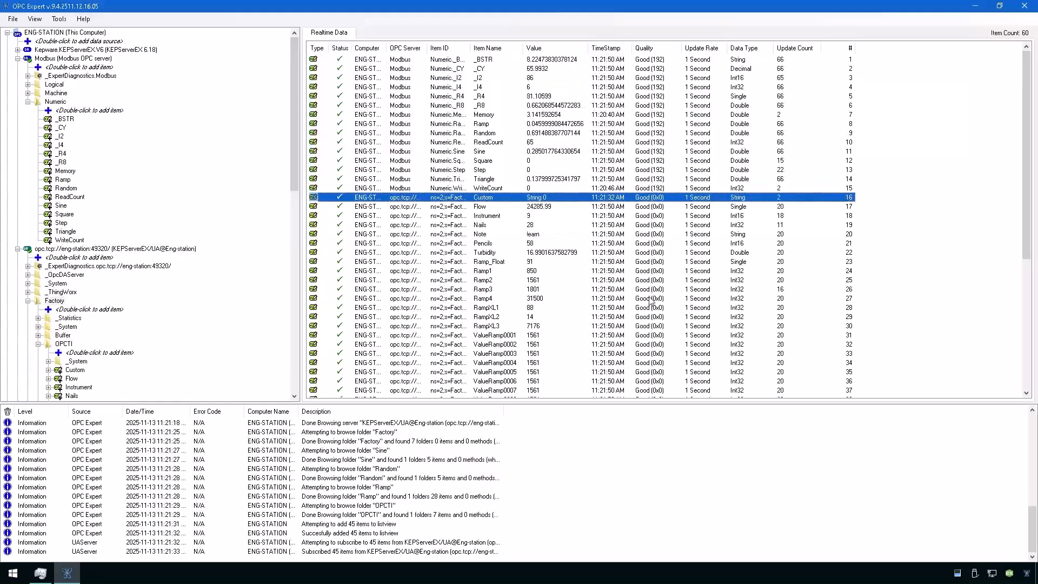
{"action": "left_click", "coordinate": [651, 299], "text": "shift"}
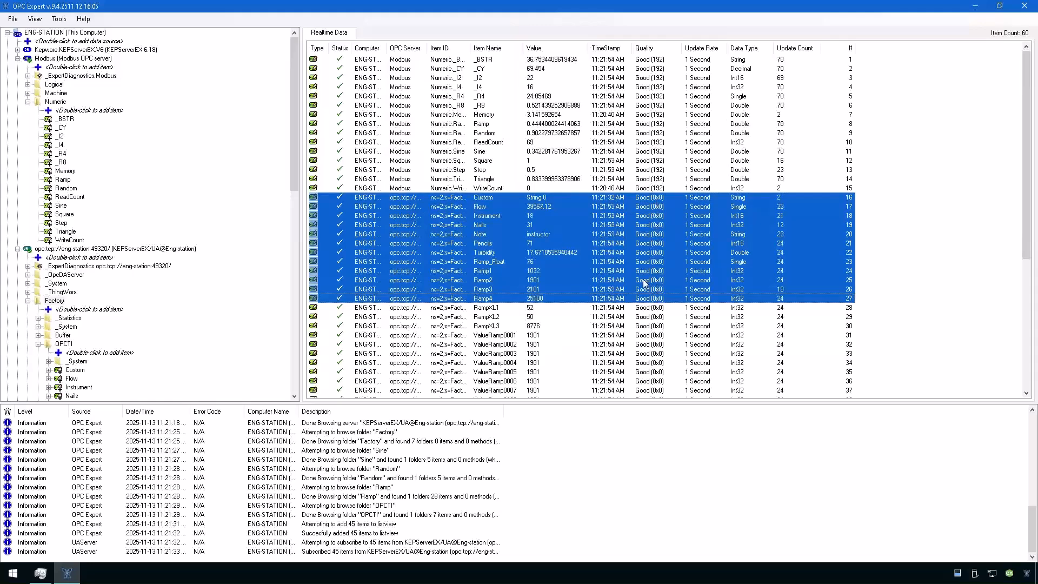
{"action": "left_click_drag", "start_coordinate": [427, 49], "coordinate": [464, 48]}
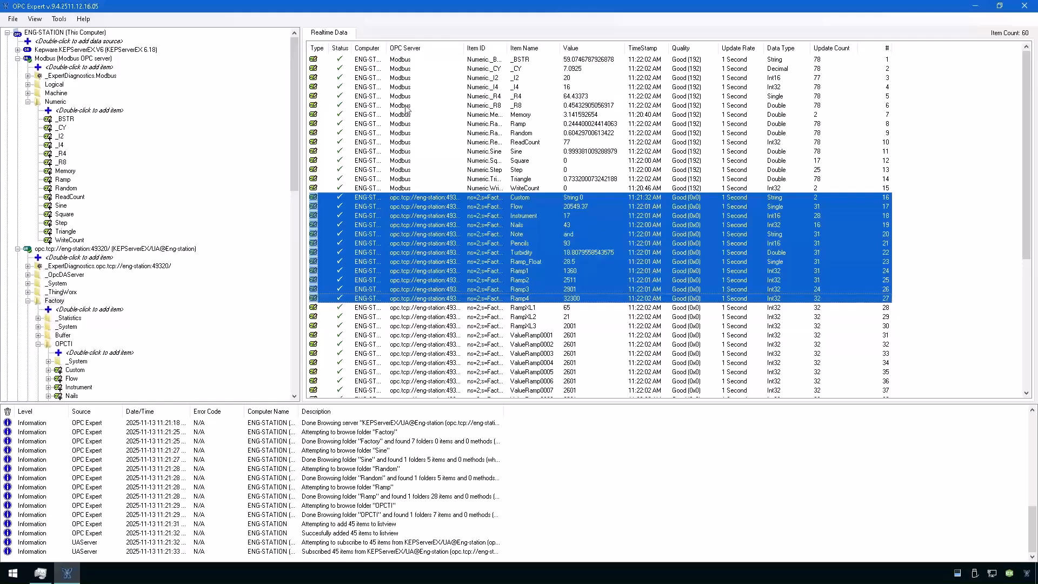
{"action": "left_click_drag", "start_coordinate": [508, 48], "coordinate": [544, 48]}
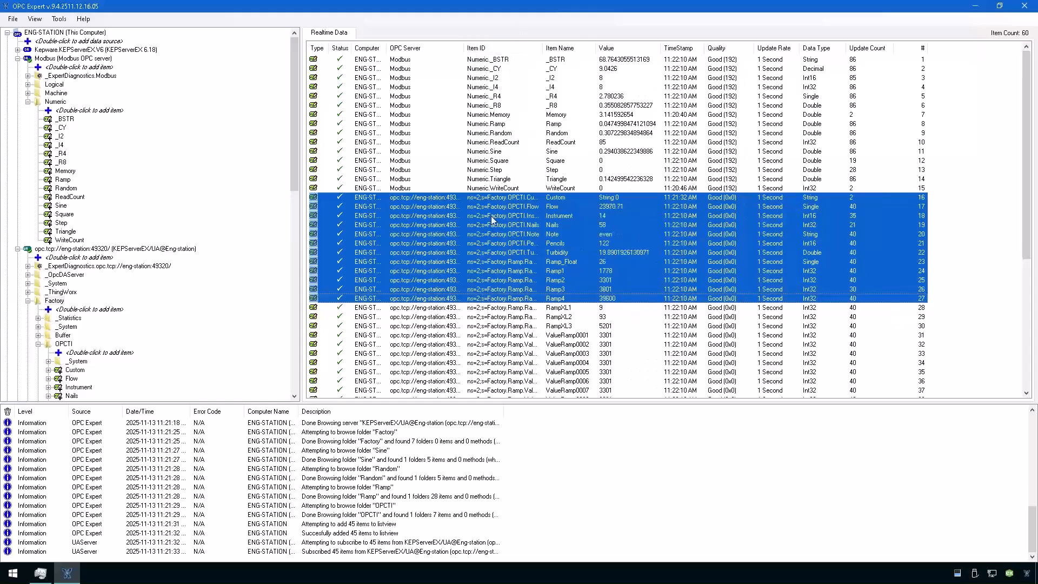
{"action": "left_click", "coordinate": [492, 229]}
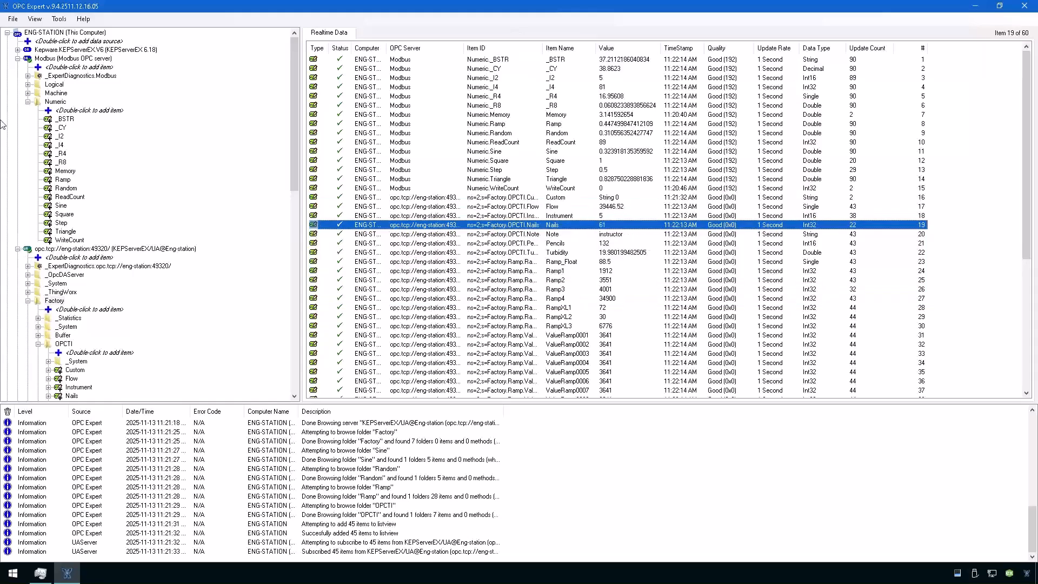
Collapse the KEPServerEX and Modbus branches, select all 60 tags, and open their context menu.
{"action": "left_click", "coordinate": [18, 249]}
{"action": "left_click", "coordinate": [17, 59]}
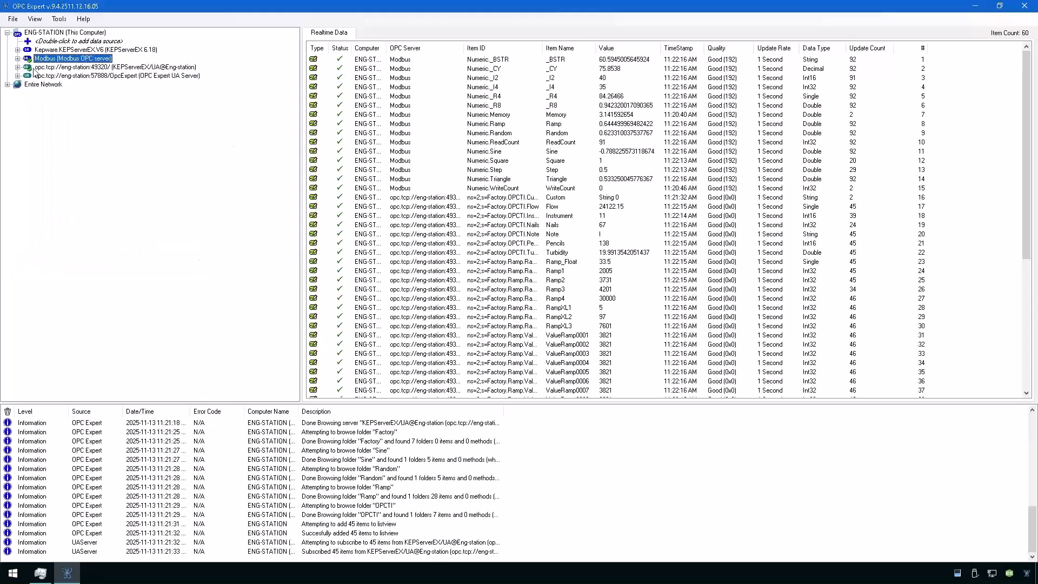
{"action": "left_click", "coordinate": [447, 219]}
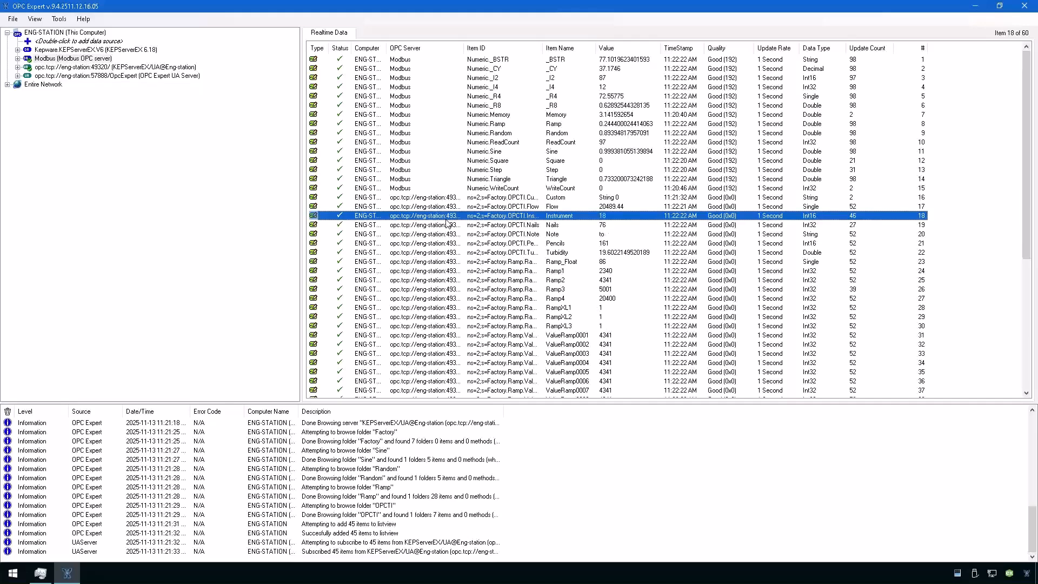
{"action": "key", "text": "ctrl+a"}
{"action": "right_click", "coordinate": [447, 222]}
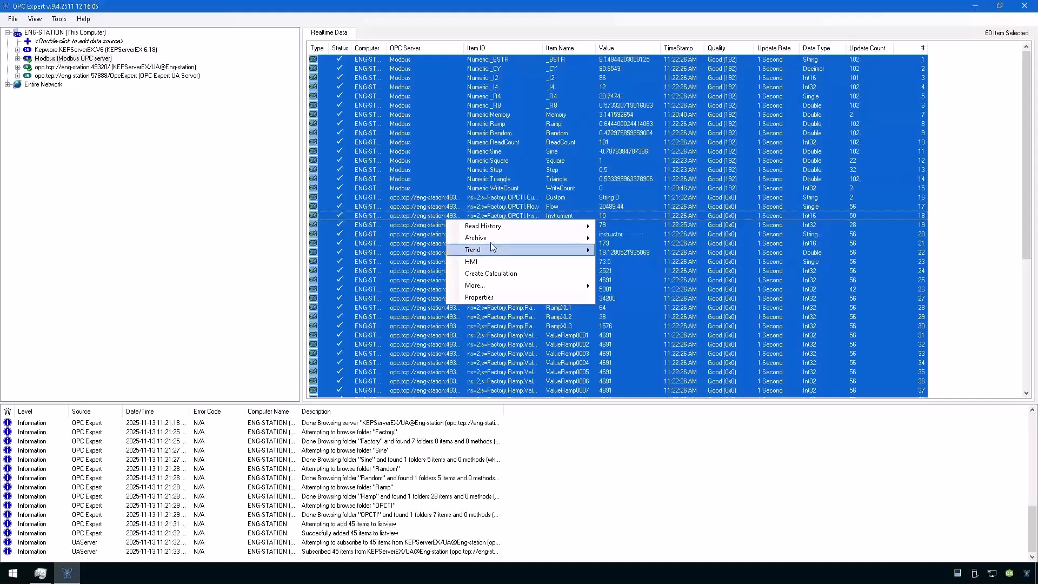
Create a new archive for the 60 tags with Microsoft SQL Server as the destination.
{"action": "mouse_move", "coordinate": [492, 240]}
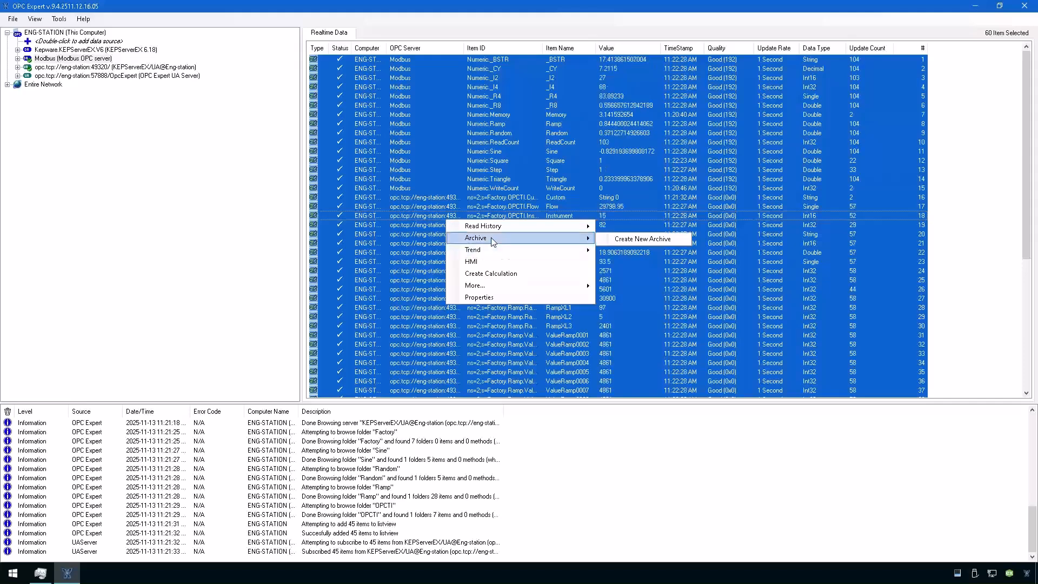
{"action": "left_click", "coordinate": [651, 242]}
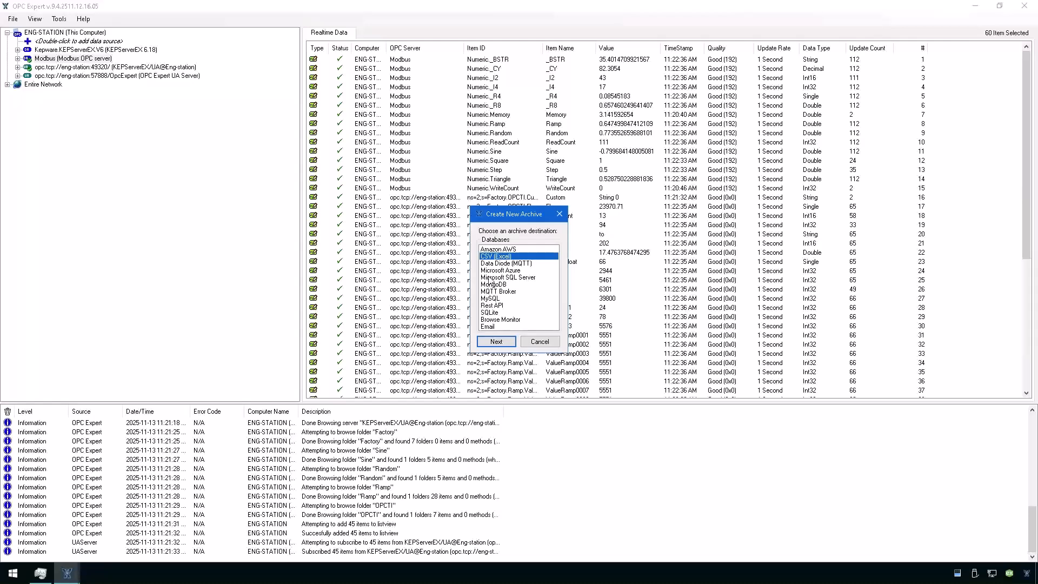
{"action": "left_click", "coordinate": [489, 278]}
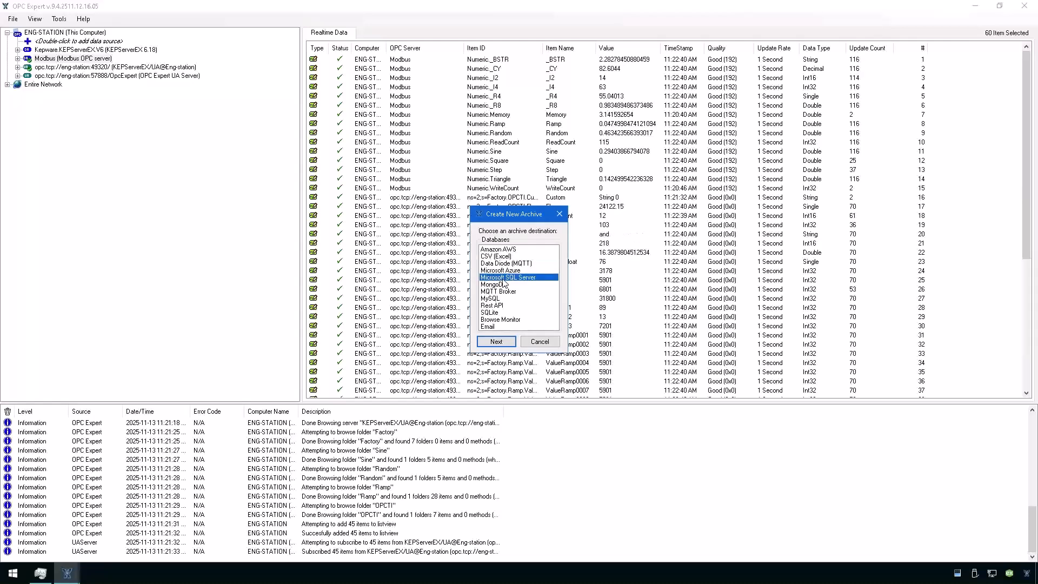
{"action": "left_click", "coordinate": [496, 342]}
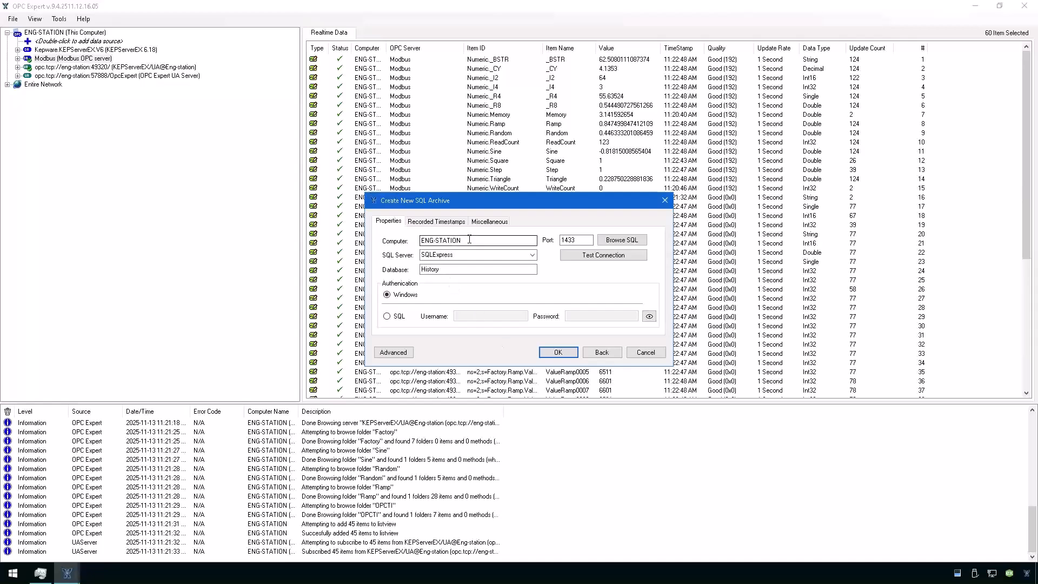
Set the archive computer to sql-db with SQL authentication, entering the login username and password.
{"action": "left_click_drag", "start_coordinate": [467, 240], "coordinate": [404, 241]}
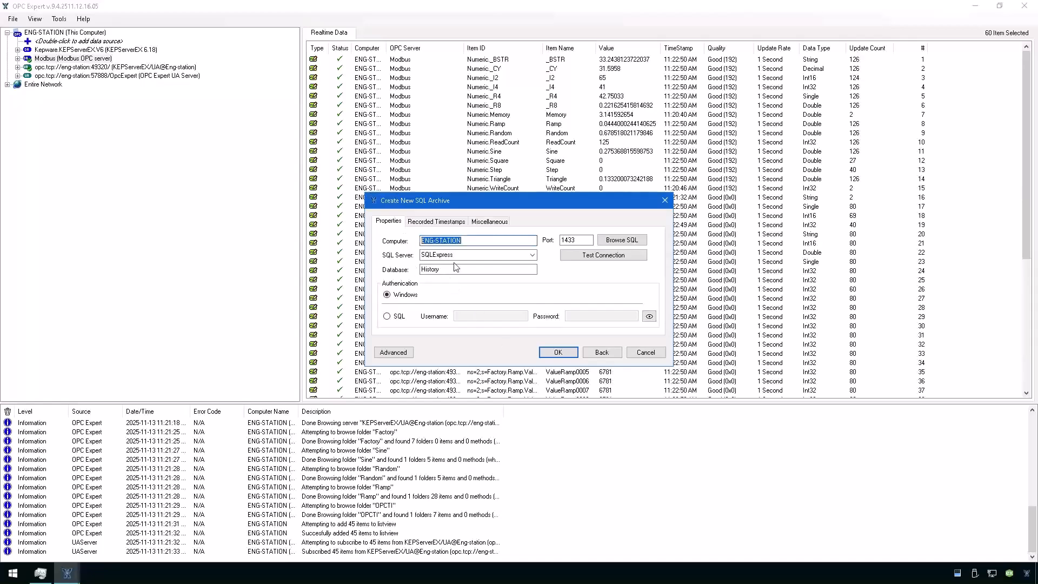
{"action": "type", "text": "sql"}
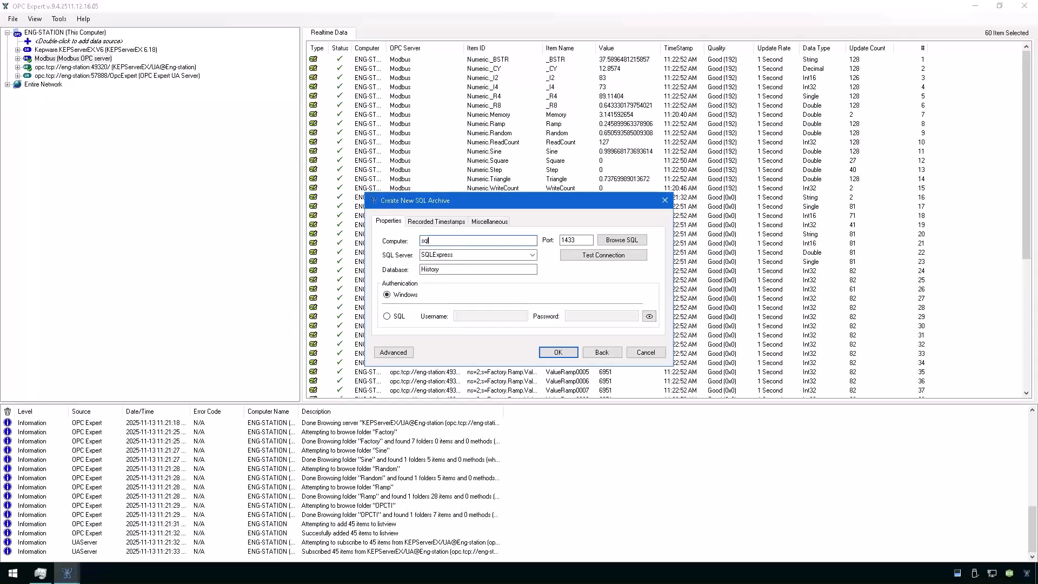
{"action": "type", "text": "-db"}
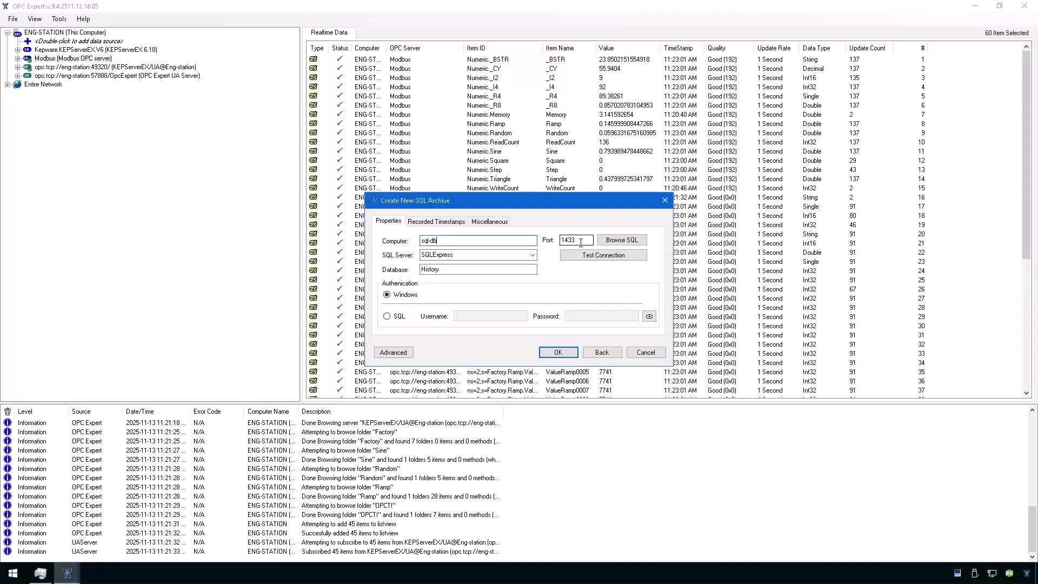
{"action": "left_click", "coordinate": [387, 317]}
{"action": "left_click", "coordinate": [478, 316]}
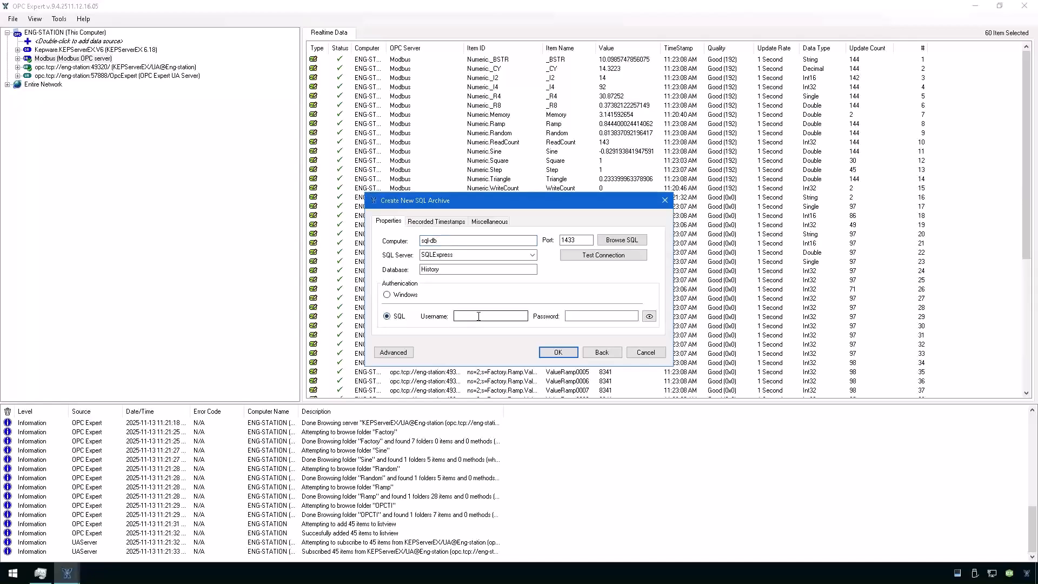
{"action": "type", "text": "sa"}
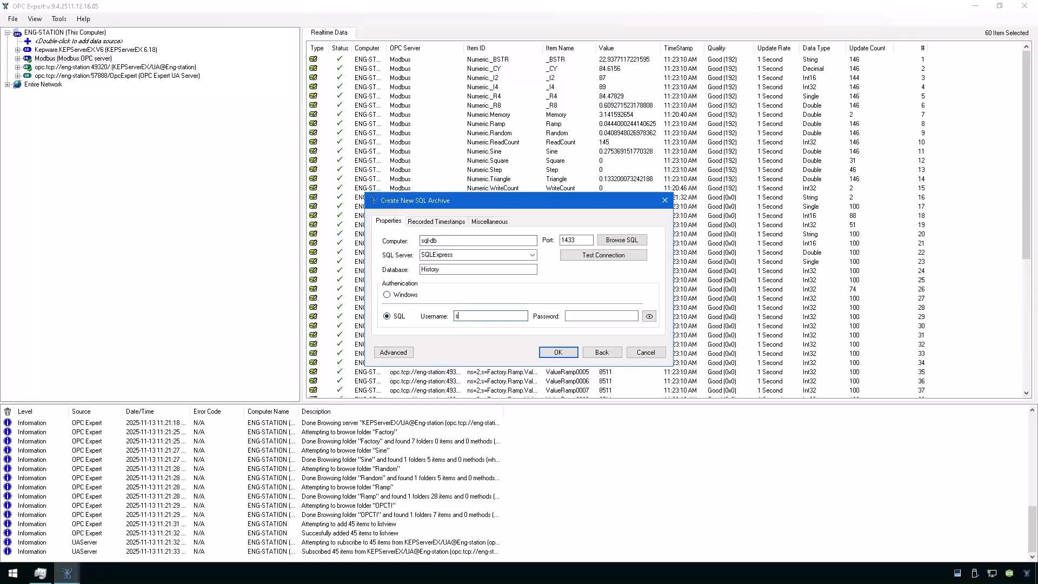
{"action": "left_click", "coordinate": [589, 316]}
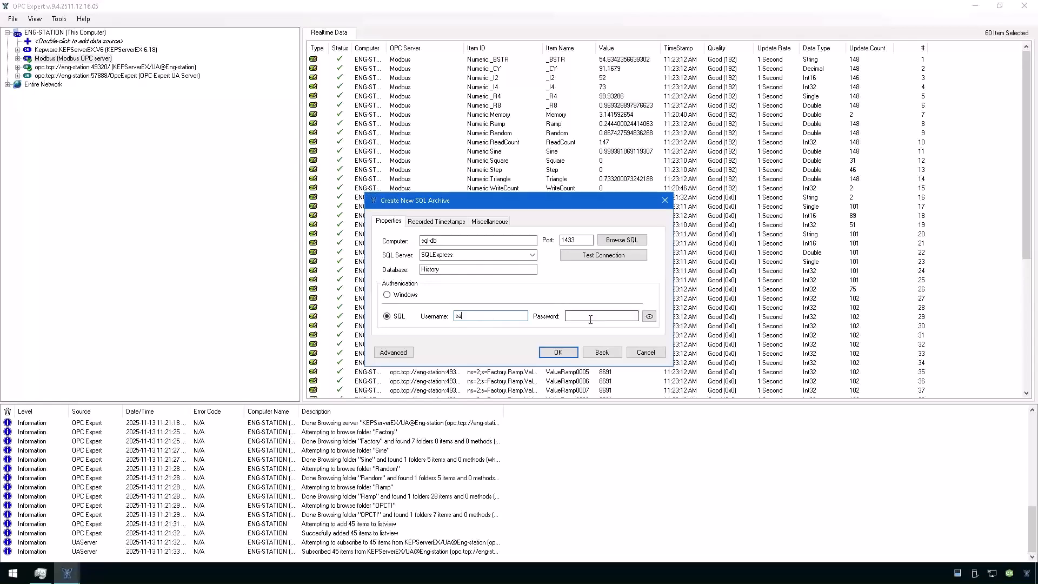
{"action": "type", "text": "P"}
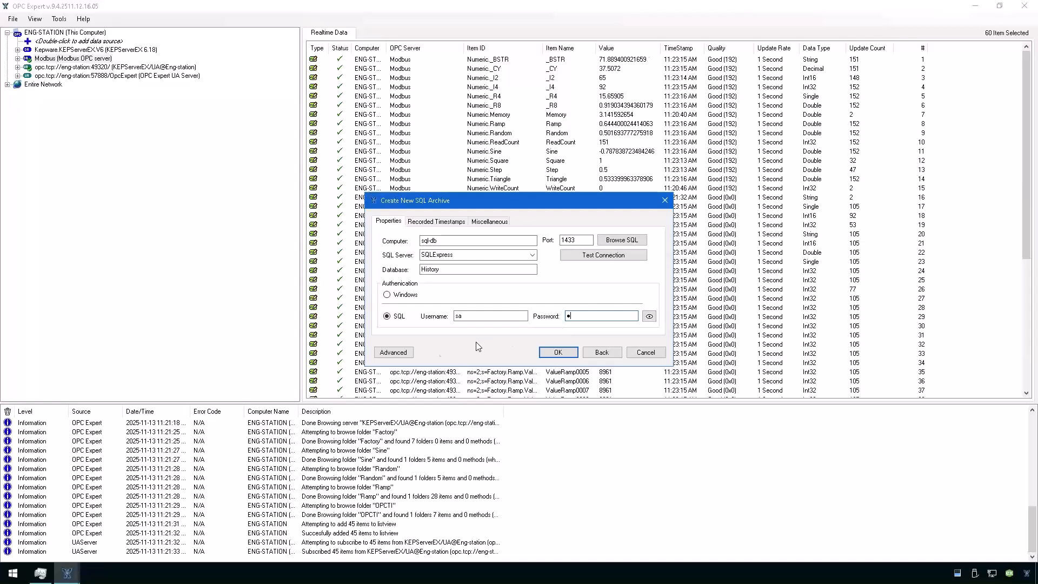
{"action": "left_click", "coordinate": [402, 355]}
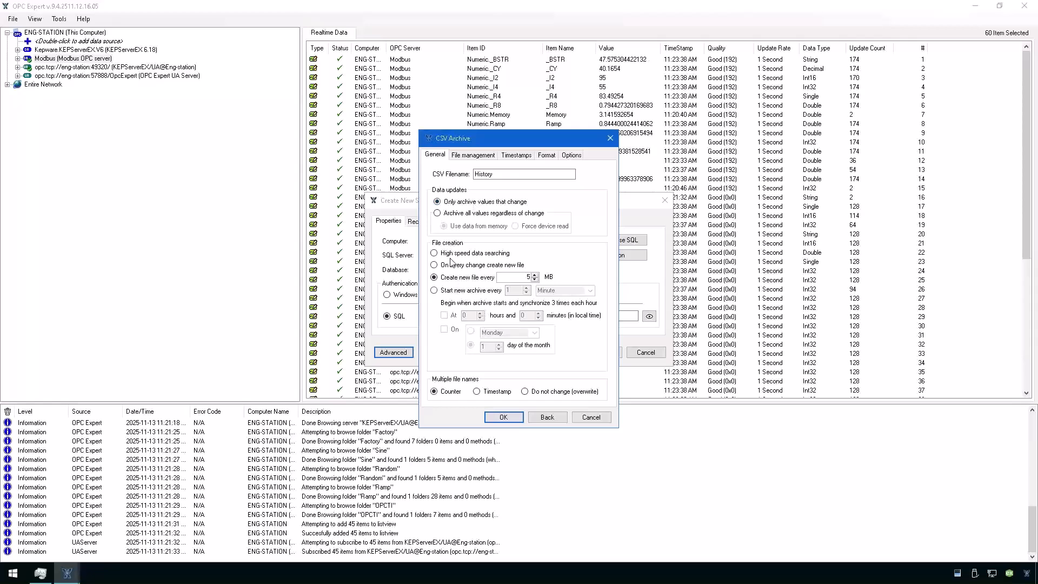
Confirm the SQL Server connection test succeeds, then restore the Eng-Station session to a window.
{"action": "left_click", "coordinate": [589, 420]}
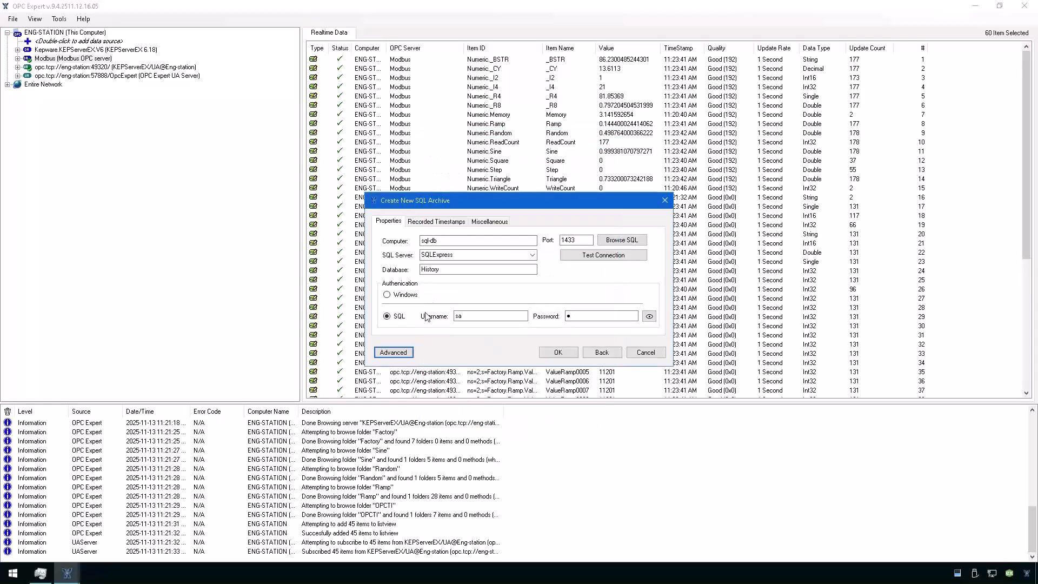
{"action": "left_click", "coordinate": [588, 256]}
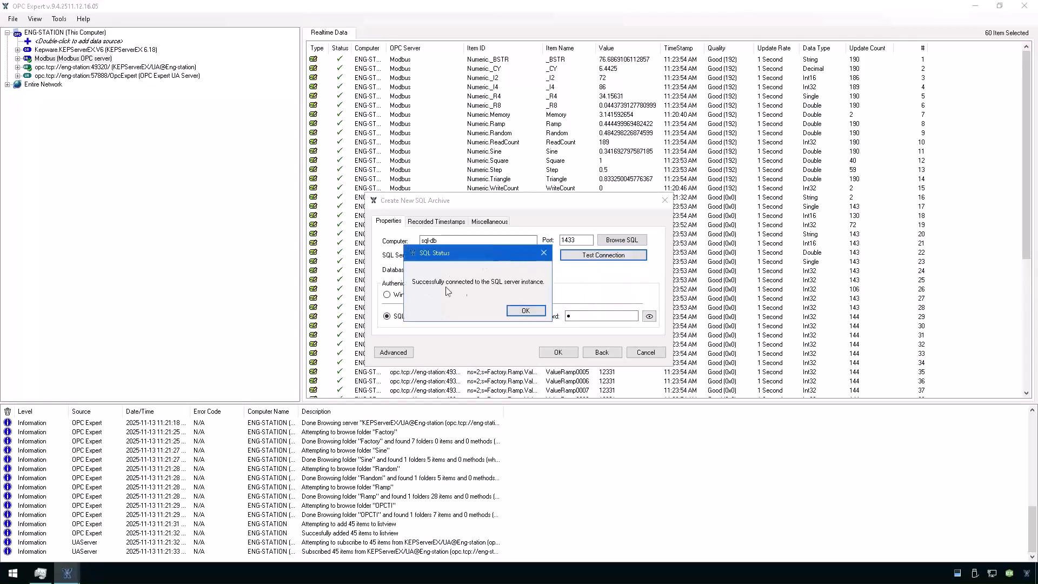
{"action": "left_click", "coordinate": [525, 314]}
{"action": "mouse_move", "coordinate": [614, 5]}
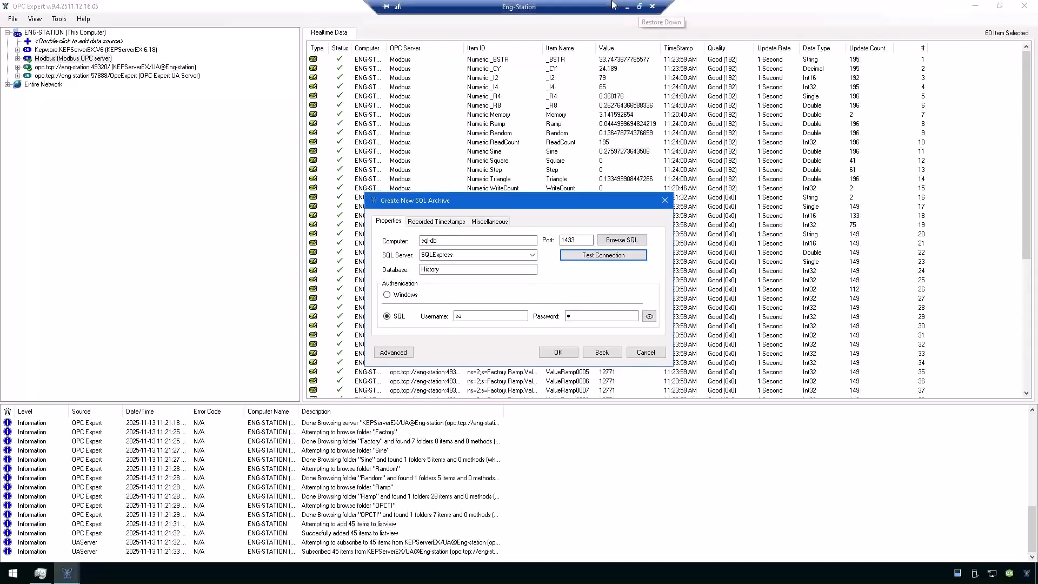
{"action": "left_click", "coordinate": [640, 7]}
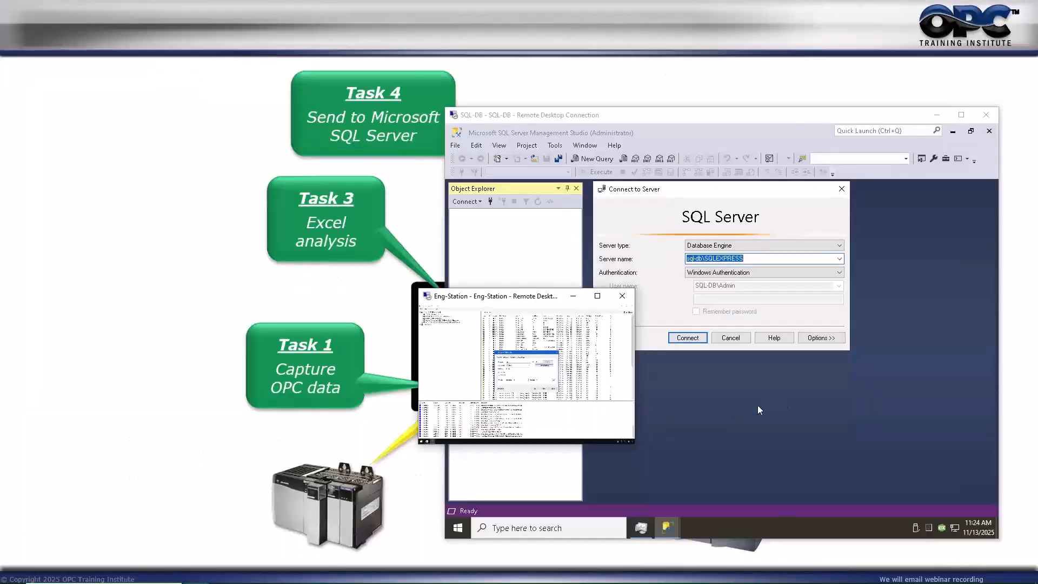
Connect SSMS to sql-db\SQLEXPRESS, see Databases holds only system folders, then return to Eng-Station.
{"action": "left_click", "coordinate": [491, 117]}
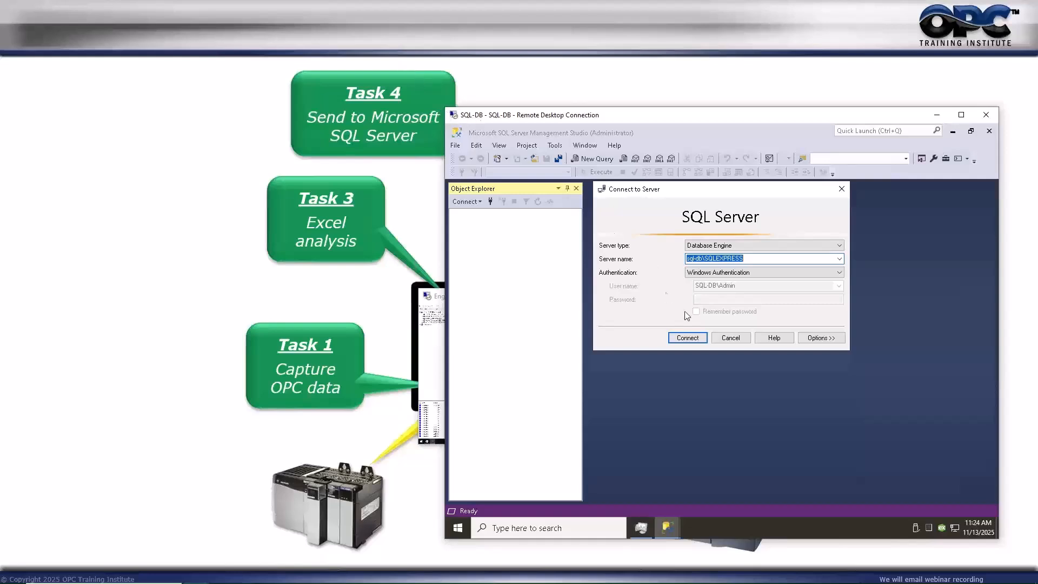
{"action": "left_click", "coordinate": [688, 338]}
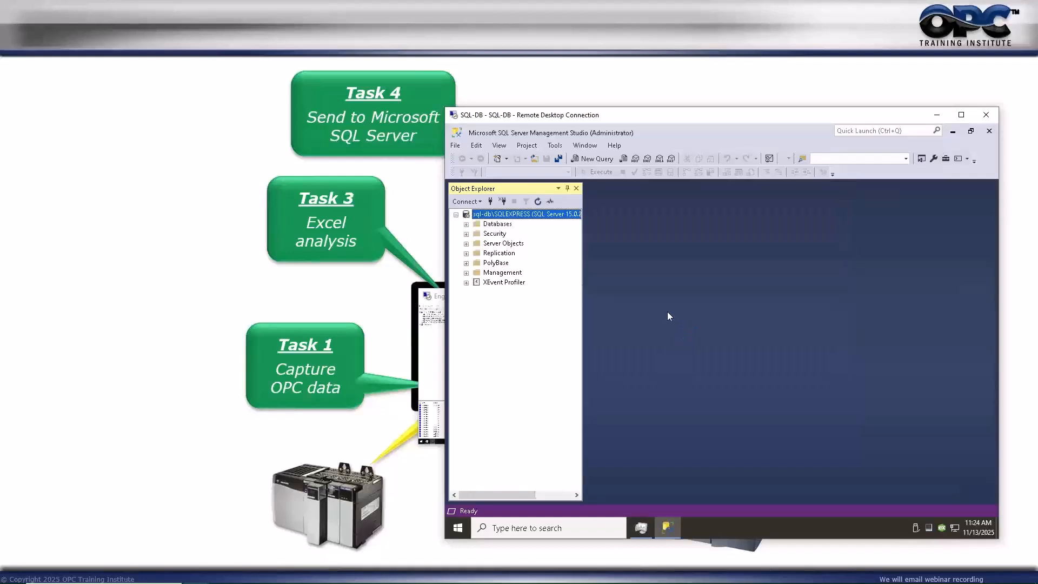
{"action": "left_click", "coordinate": [466, 225]}
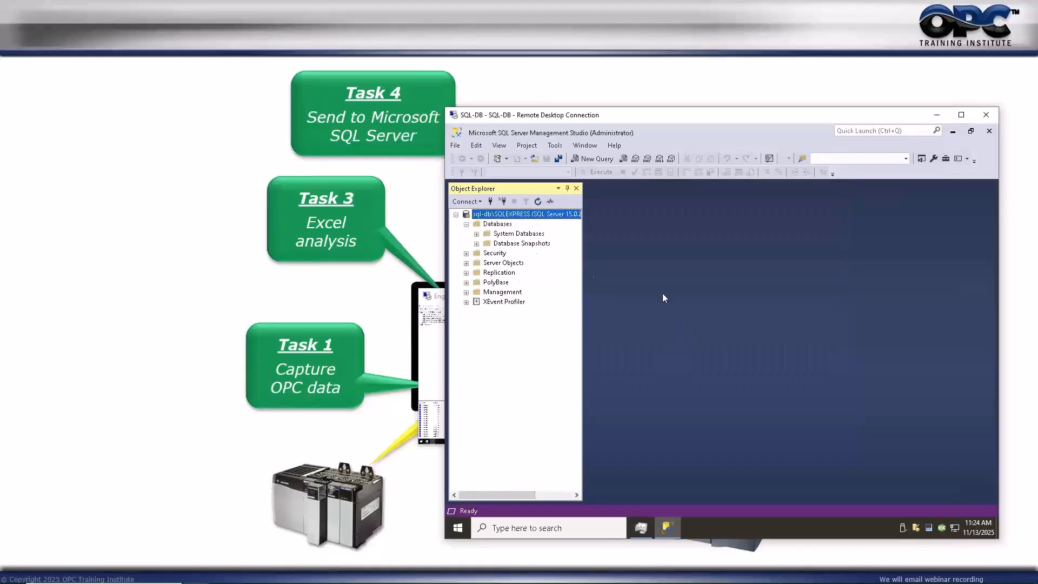
{"action": "left_click", "coordinate": [496, 225]}
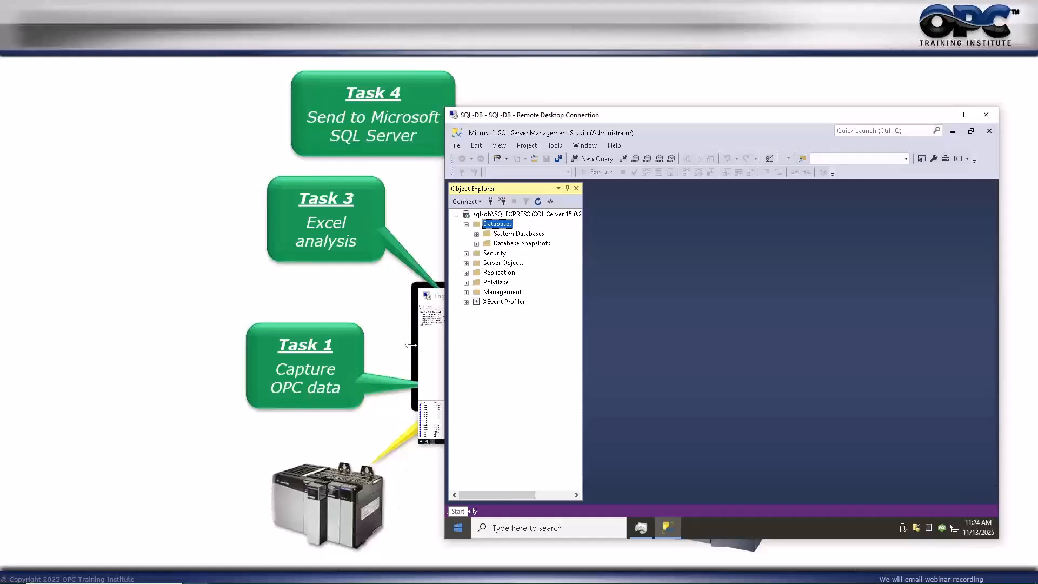
{"action": "left_click", "coordinate": [433, 353]}
Pick the History database and confirm Create New SQL Archive so the tags show live Good-quality values.
{"action": "left_click", "coordinate": [598, 297]}
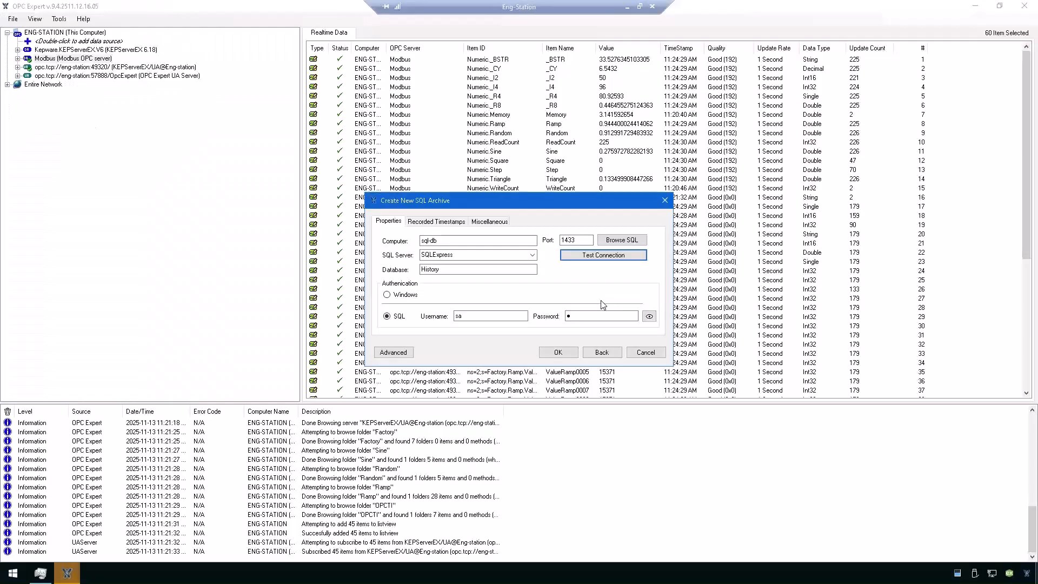
{"action": "double_click", "coordinate": [444, 272]}
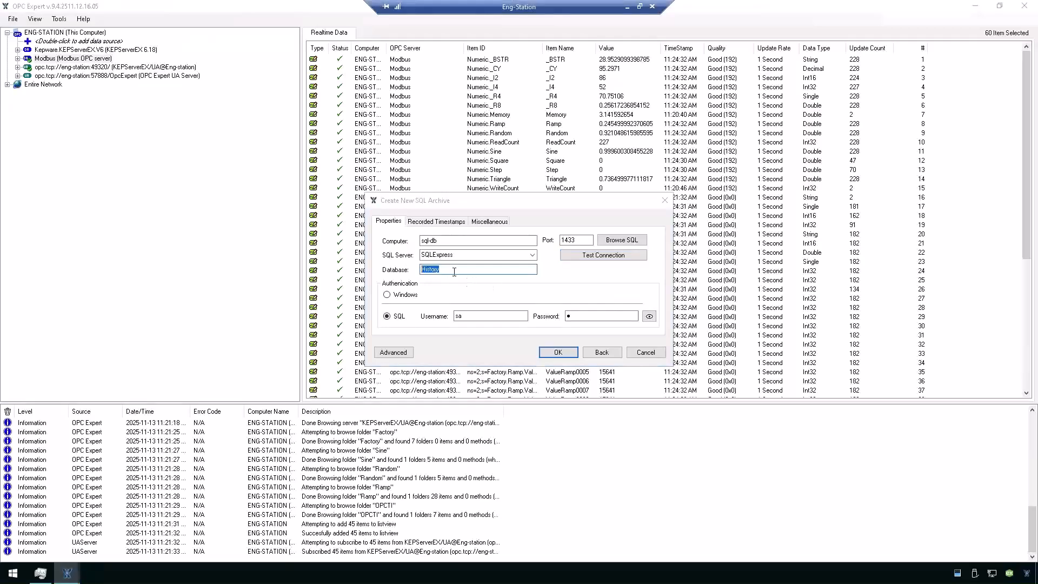
{"action": "left_click", "coordinate": [559, 352]}
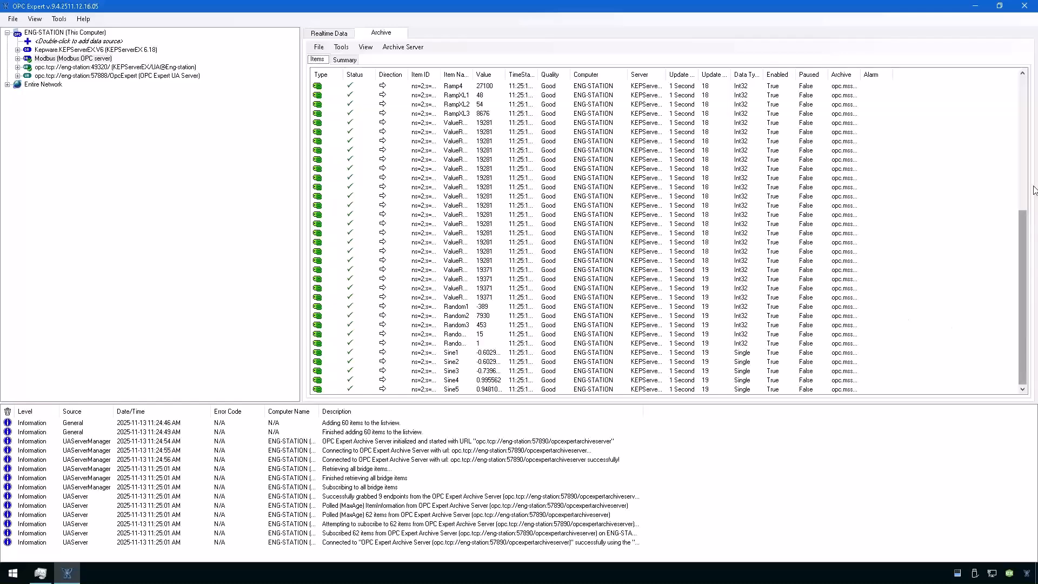
Restore OPC Expert down beside Task Manager and select OPC Expert.exe, running at about 154 MB.
{"action": "left_click", "coordinate": [1024, 95]}
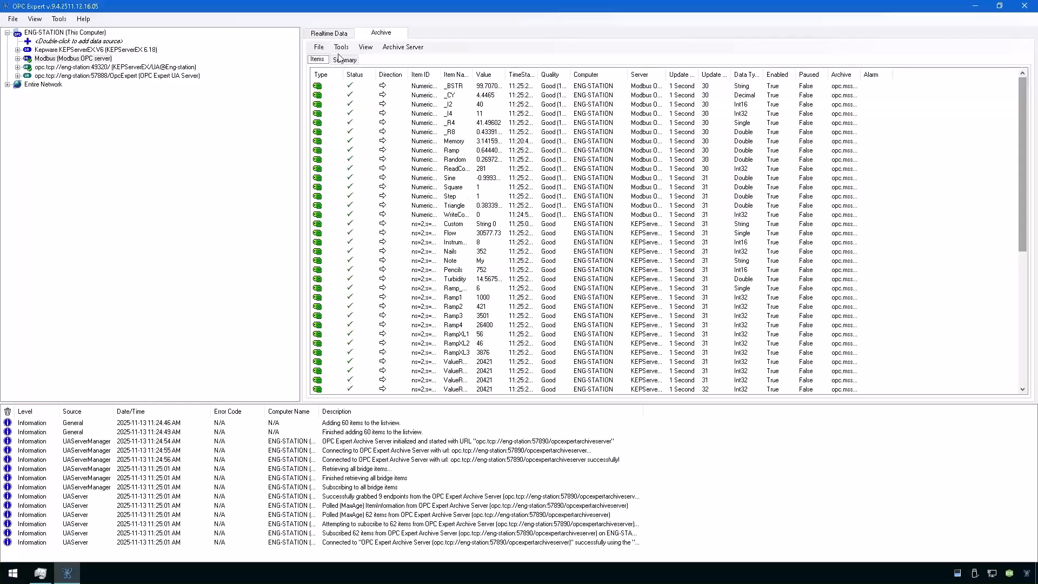
{"action": "left_click", "coordinate": [999, 6]}
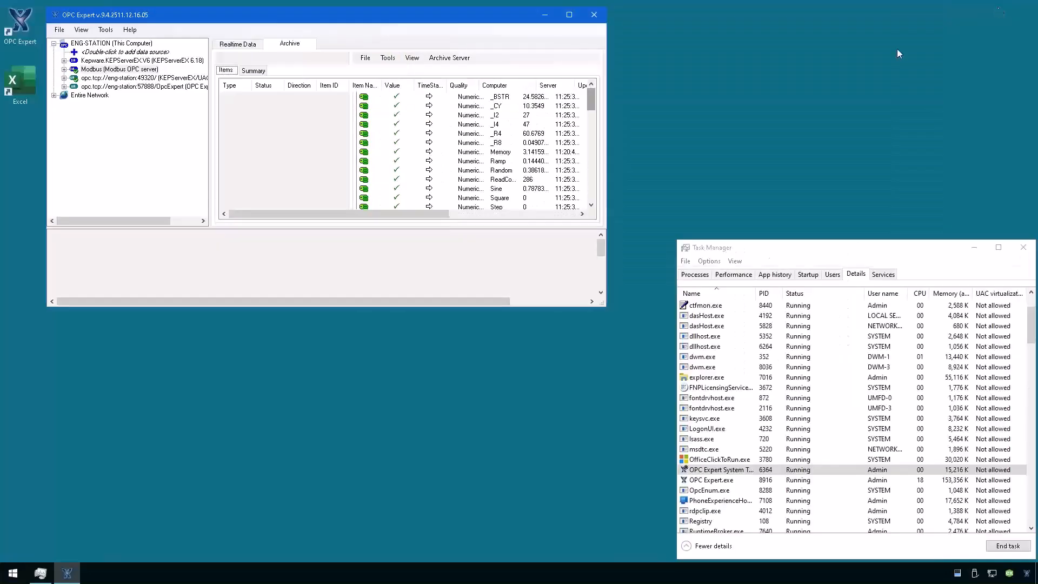
{"action": "left_click", "coordinate": [715, 481]}
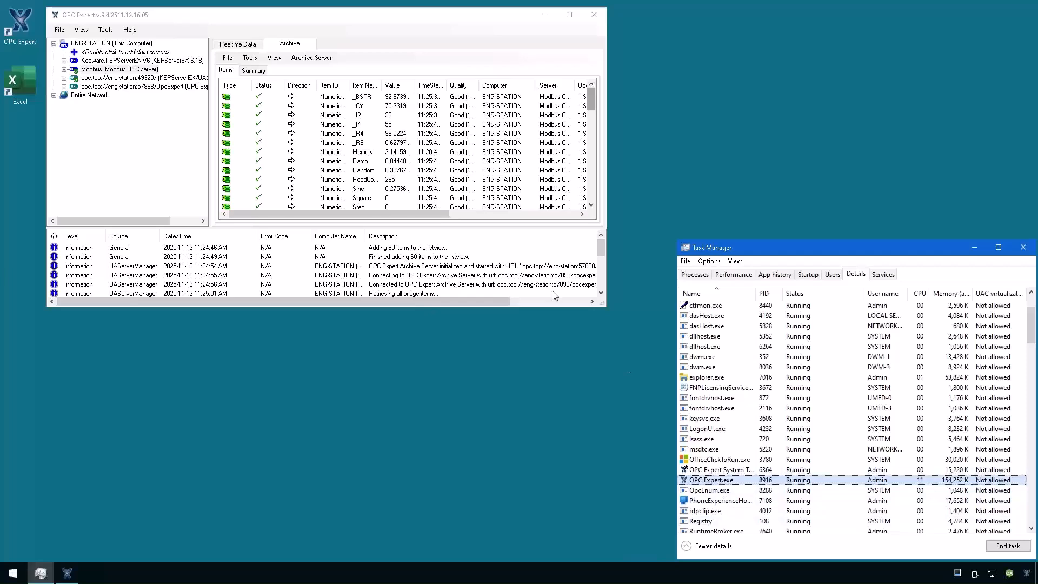
Use Tools > Install as a Windows Service, keeping the Local System Account.
{"action": "left_click", "coordinate": [249, 61]}
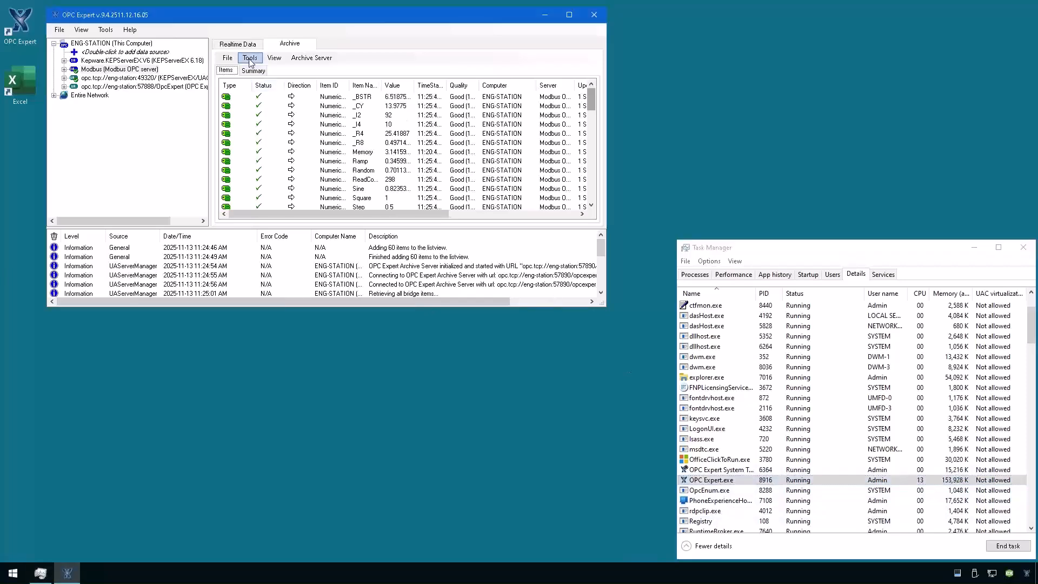
{"action": "left_click", "coordinate": [250, 59]}
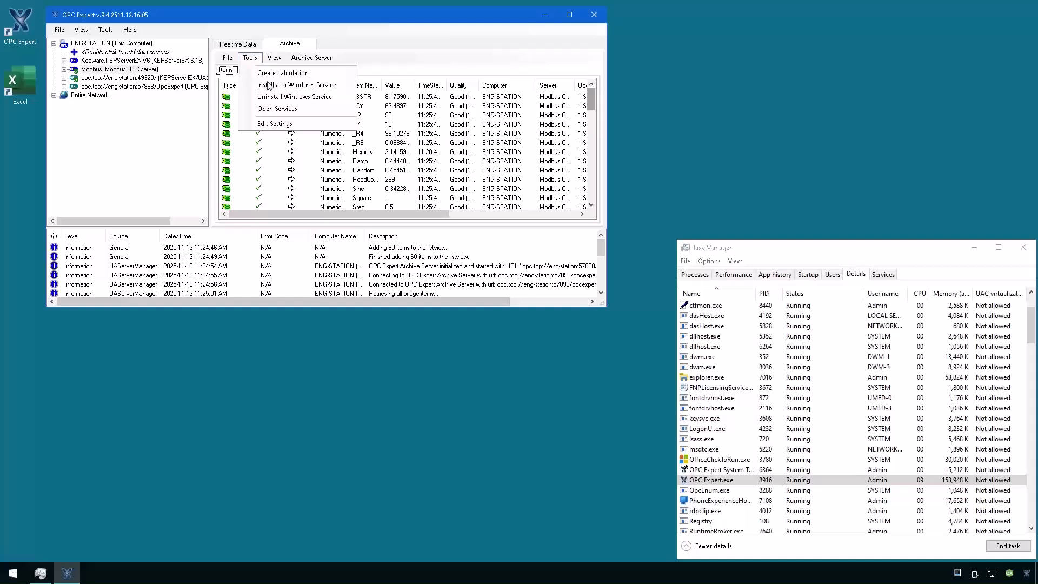
{"action": "left_click", "coordinate": [332, 86]}
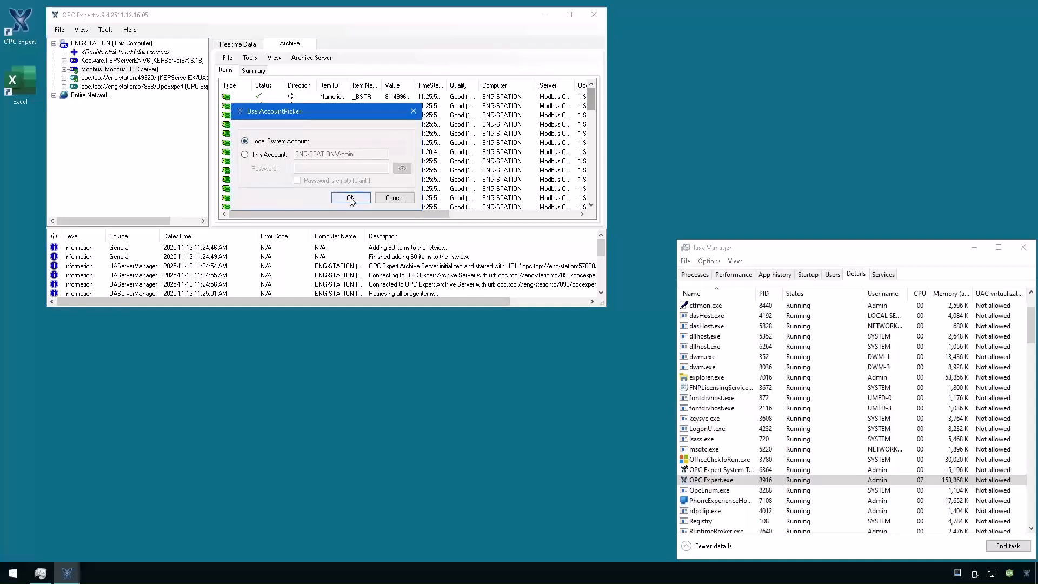
{"action": "left_click", "coordinate": [725, 470]}
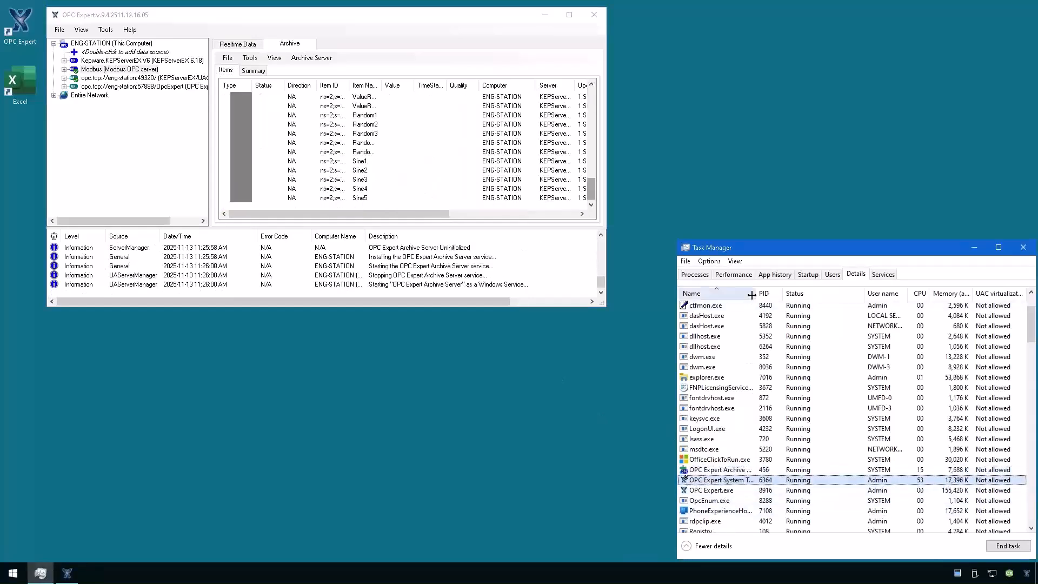
Widen Task Manager's Name column, select OPC Expert Archive Server.exe, and narrow Status and the window.
{"action": "left_click_drag", "start_coordinate": [756, 294], "coordinate": [778, 295]}
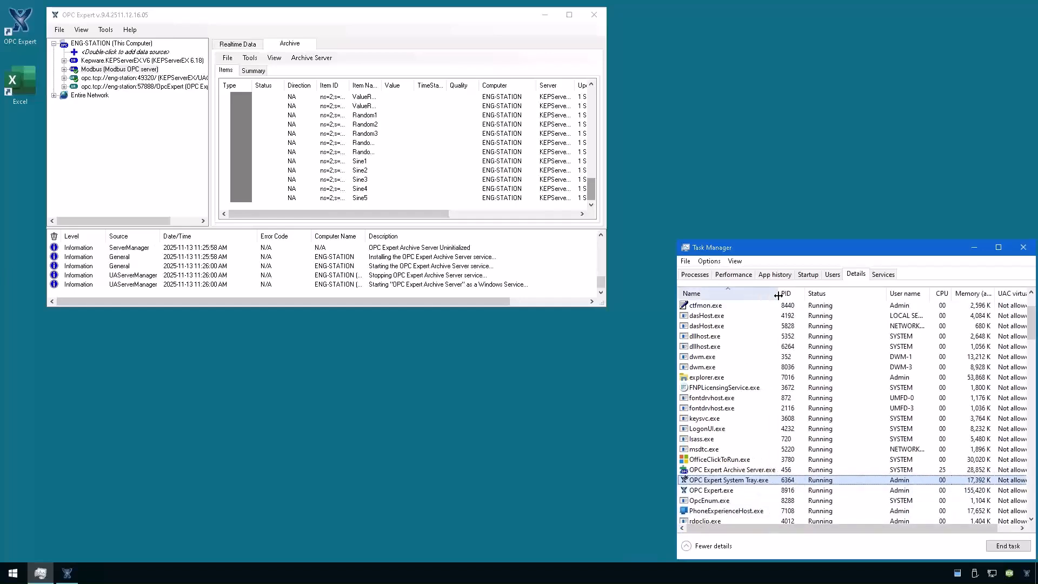
{"action": "left_click", "coordinate": [738, 472]}
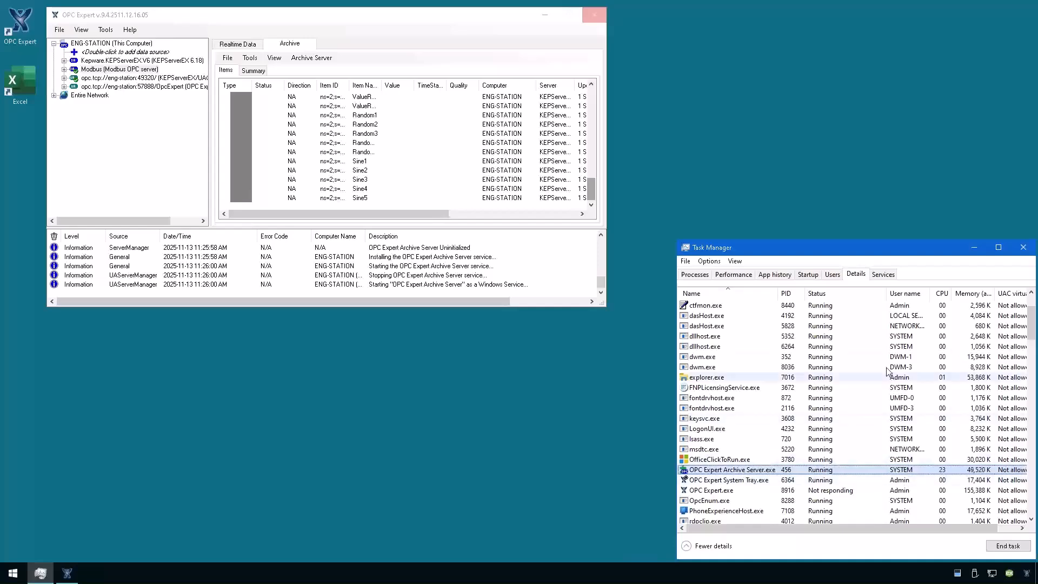
{"action": "left_click_drag", "start_coordinate": [888, 294], "coordinate": [741, 299]}
{"action": "left_click_drag", "start_coordinate": [686, 381], "coordinate": [825, 379]}
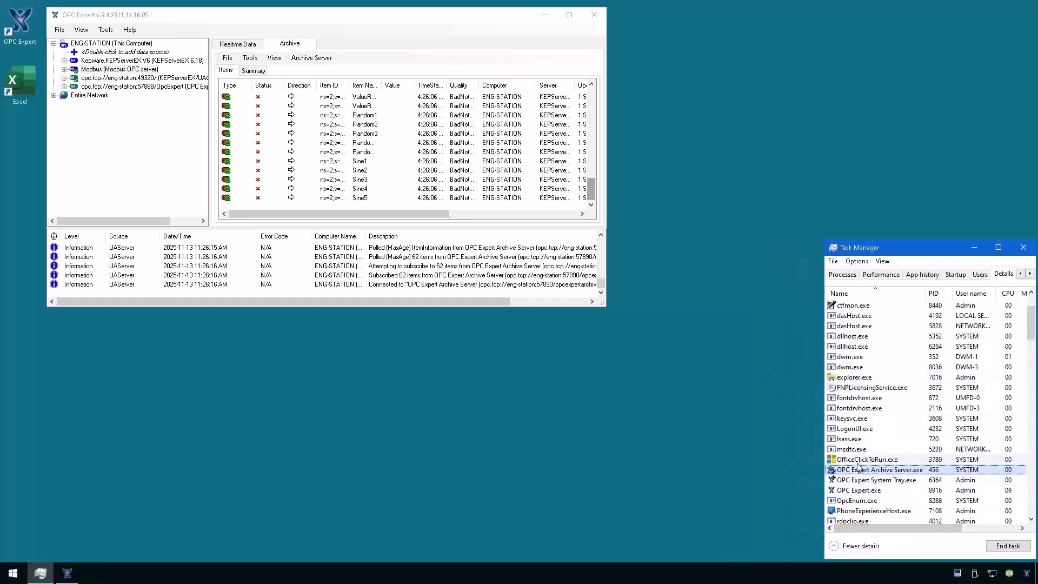
Check the OPC Expert Archive Server service is running via Go to service(s), then return to Details.
{"action": "right_click", "coordinate": [956, 472]}
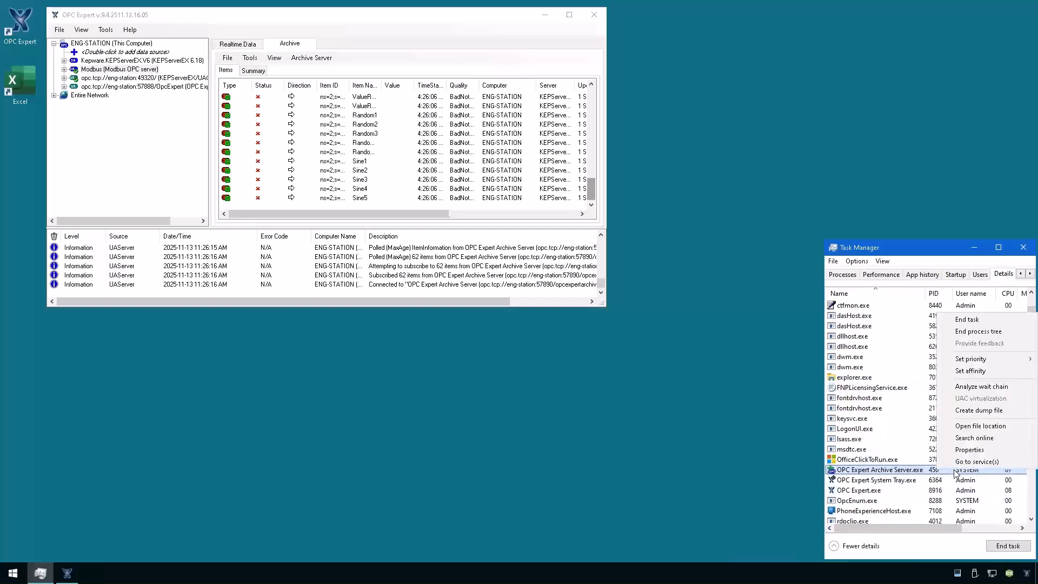
{"action": "left_click", "coordinate": [958, 466]}
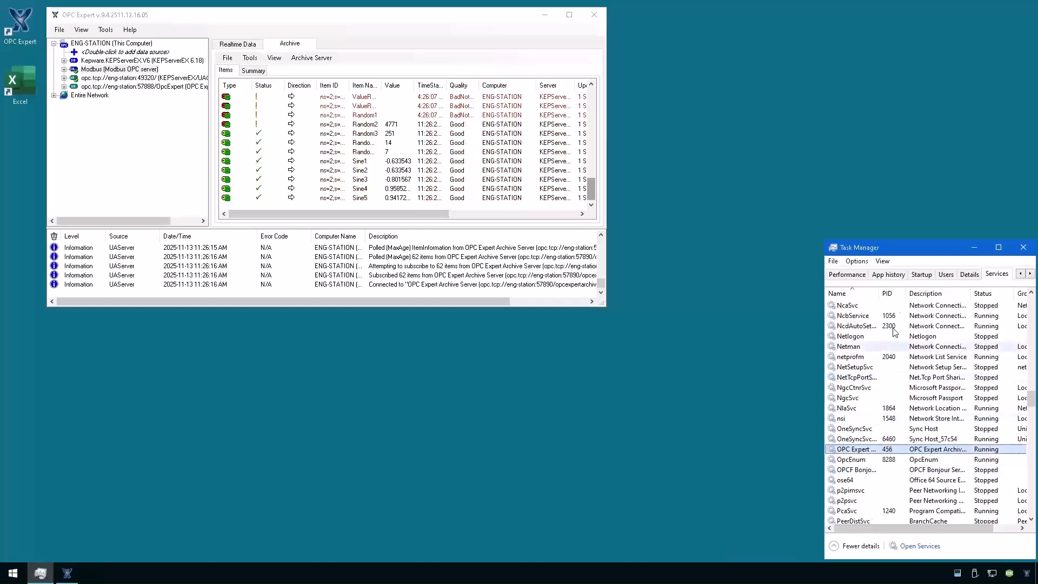
{"action": "left_click_drag", "start_coordinate": [879, 294], "coordinate": [926, 293]}
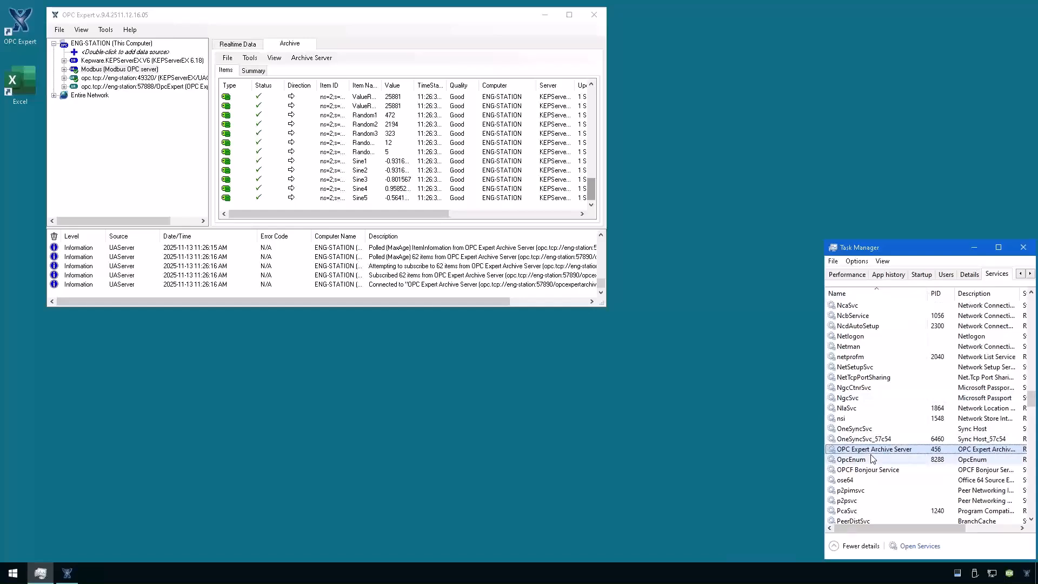
{"action": "left_click", "coordinate": [971, 275]}
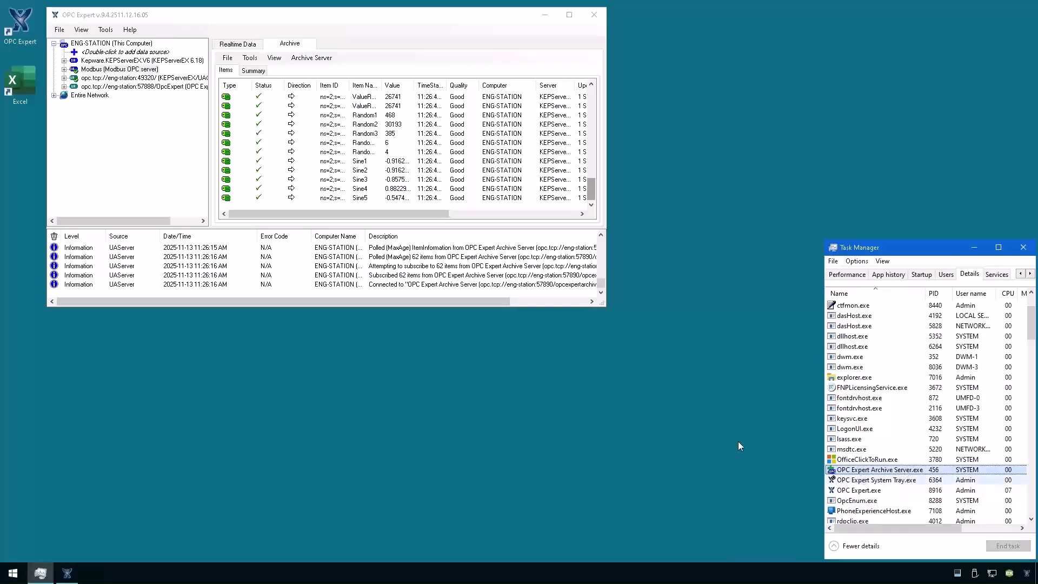
In OPC Expert's archived items, select the Flow tag and add the Random item.
{"action": "left_click", "coordinate": [387, 125]}
{"action": "scroll", "coordinate": [385, 137], "scroll_direction": "up", "scroll_amount": 3}
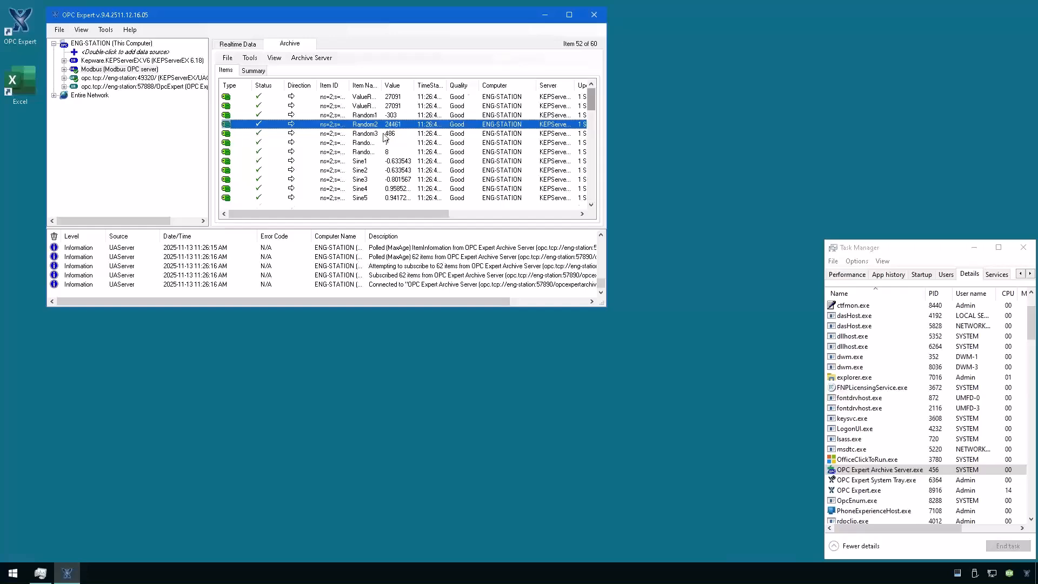
{"action": "left_click", "coordinate": [363, 135]}
{"action": "scroll", "coordinate": [360, 148], "scroll_direction": "up", "scroll_amount": 13}
{"action": "scroll", "coordinate": [360, 144], "scroll_direction": "down", "scroll_amount": 9}
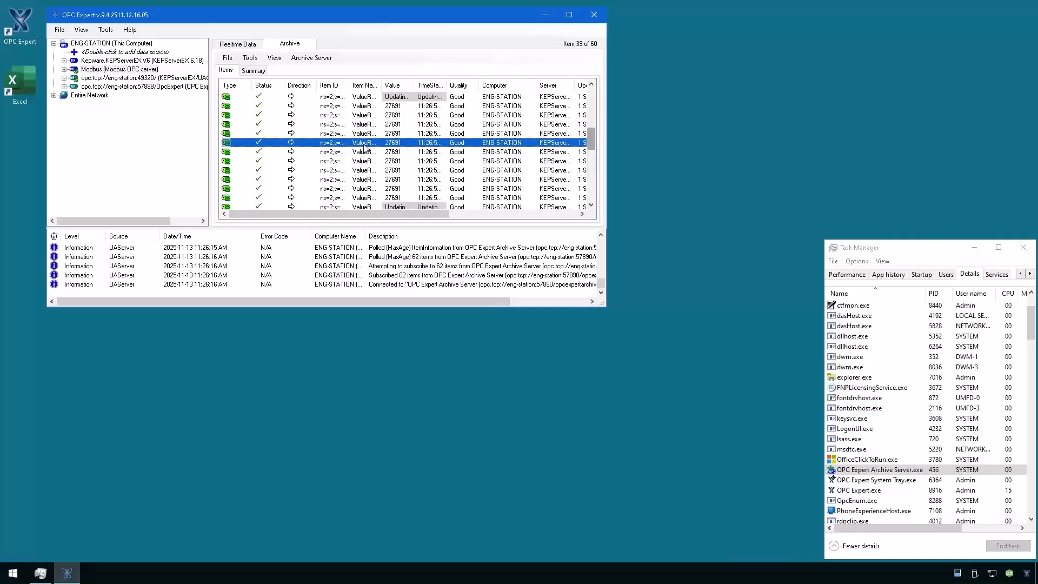
{"action": "scroll", "coordinate": [364, 147], "scroll_direction": "up", "scroll_amount": 6}
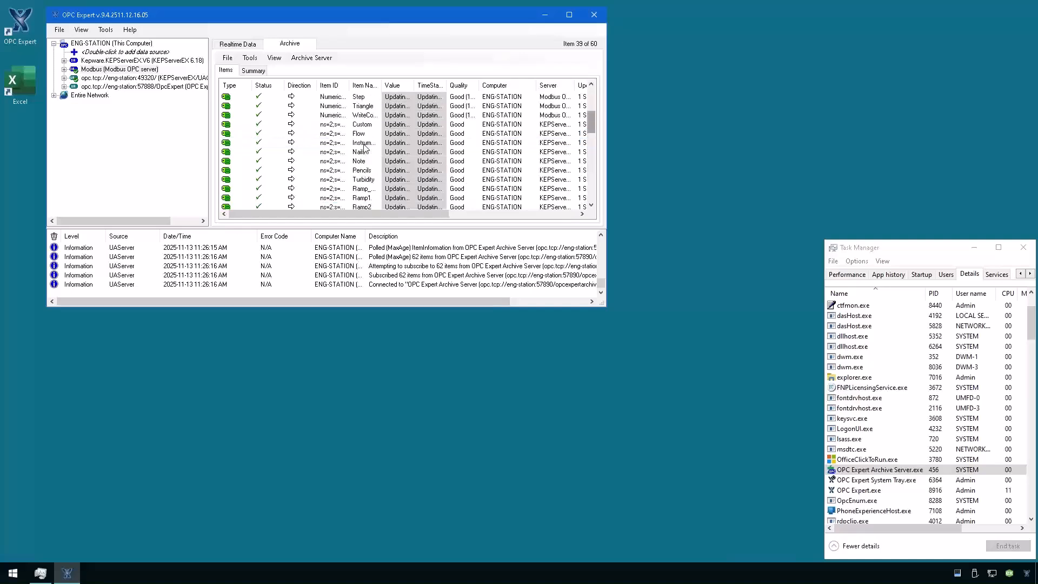
{"action": "left_click", "coordinate": [365, 134]}
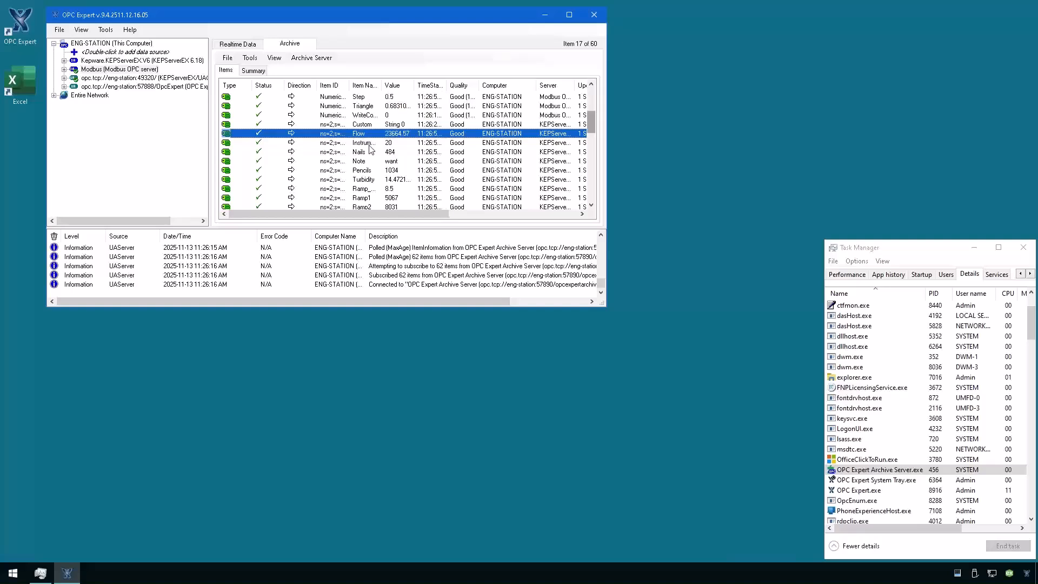
{"action": "scroll", "coordinate": [372, 157], "scroll_direction": "up", "scroll_amount": 4}
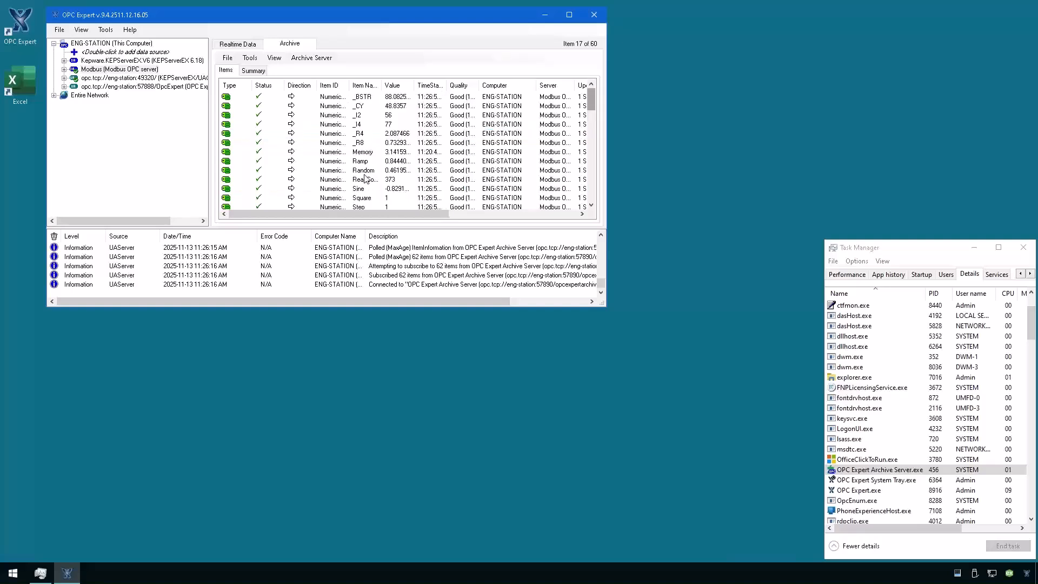
{"action": "left_click", "coordinate": [364, 171], "text": "ctrl"}
Review the OPC Expert UA Server and Rest API UA Server processes, widening the Name column.
{"action": "right_click", "coordinate": [365, 172]}
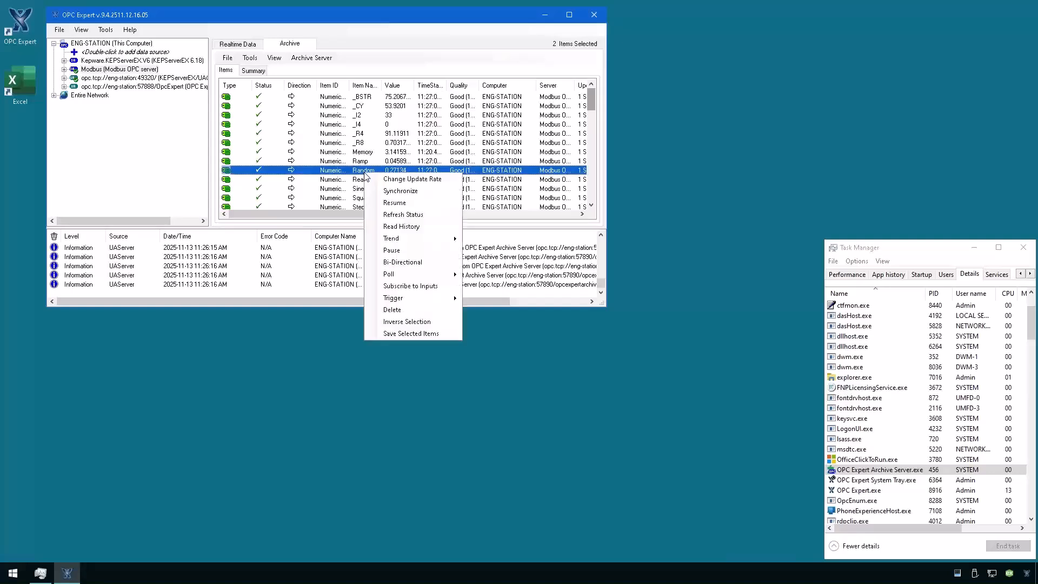
{"action": "mouse_move", "coordinate": [404, 244]}
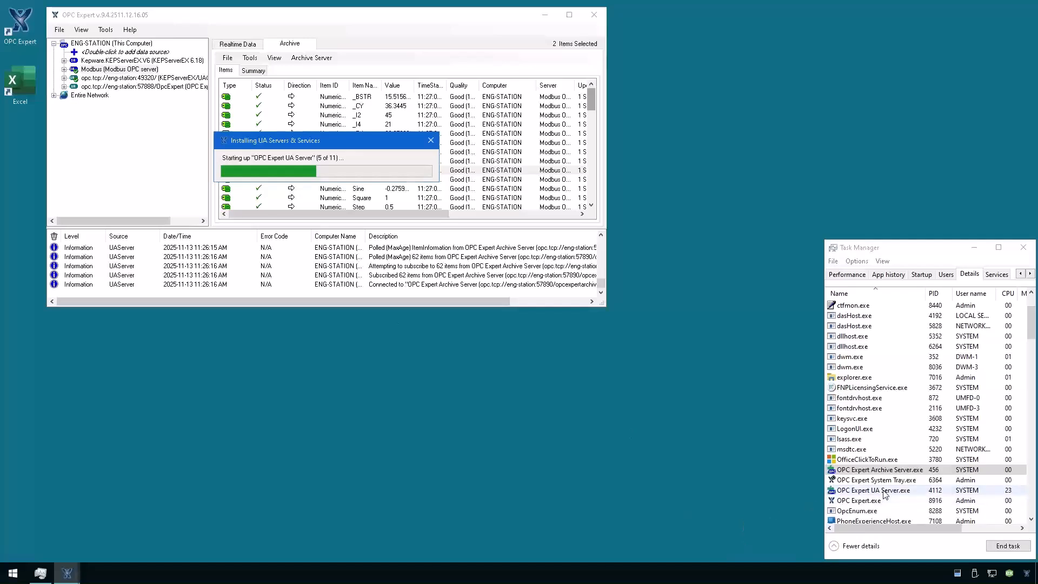
{"action": "left_click", "coordinate": [885, 491]}
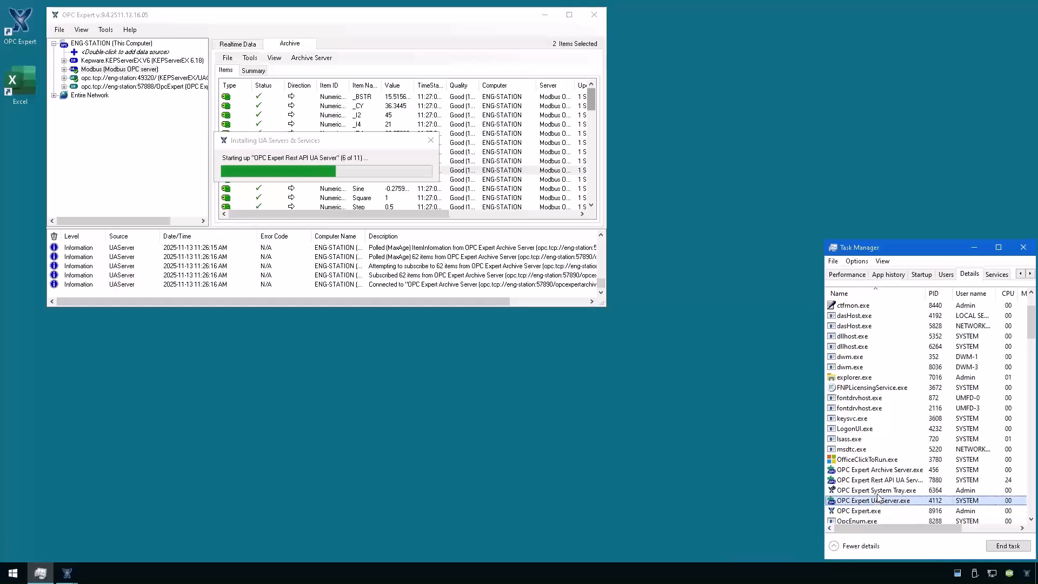
{"action": "left_click", "coordinate": [887, 481]}
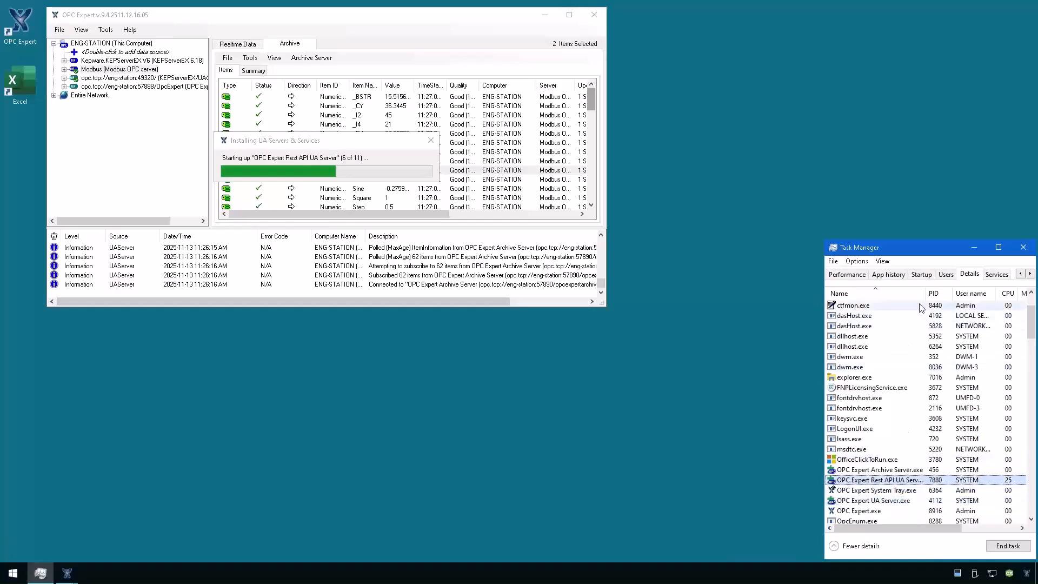
{"action": "left_click_drag", "start_coordinate": [925, 293], "coordinate": [937, 297]}
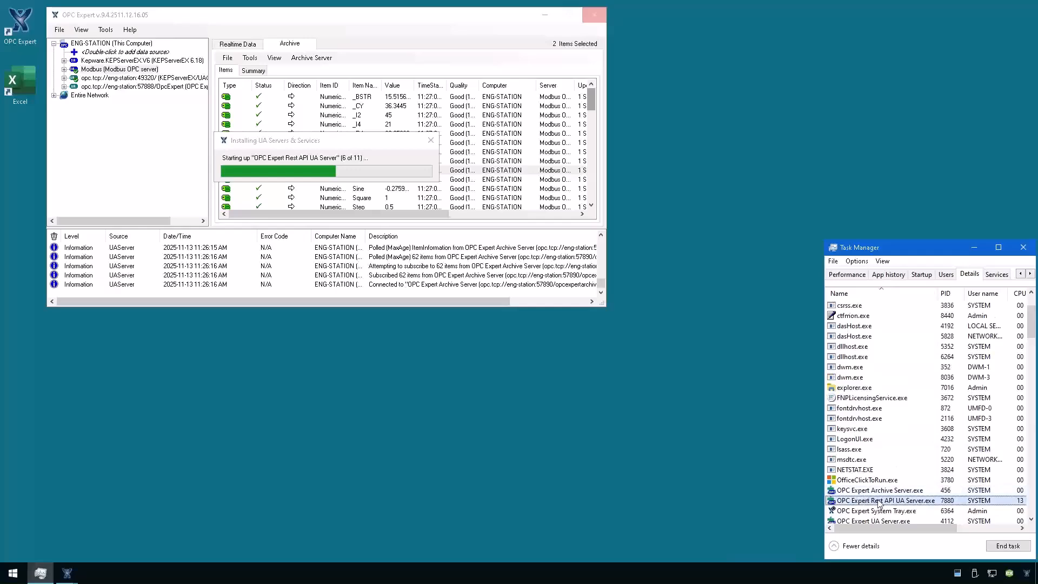
{"action": "scroll", "coordinate": [880, 504], "scroll_direction": "down", "scroll_amount": 2}
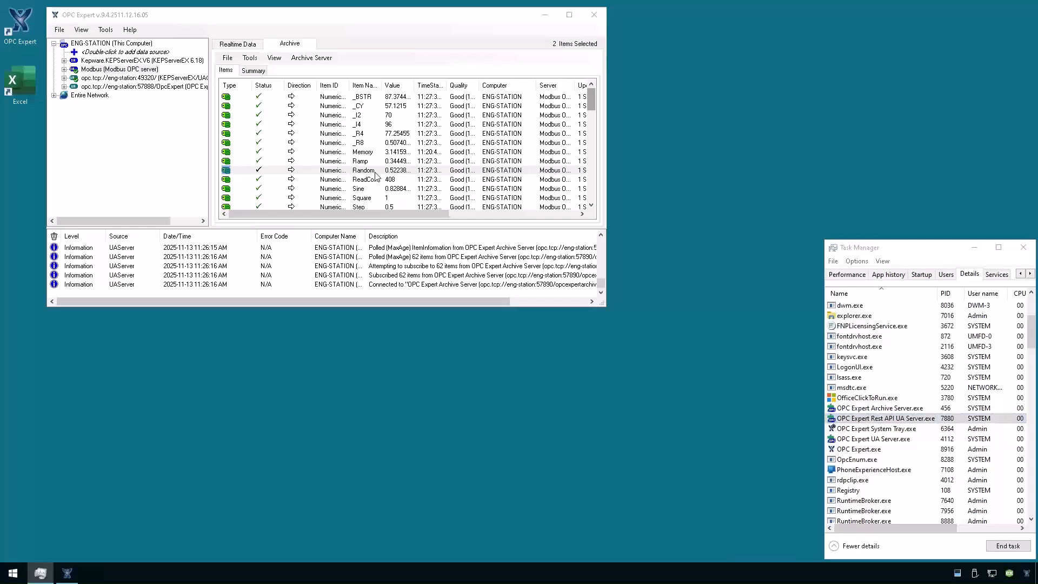
Select OPC Expert.exe in Task Manager and press Delete to end it.
{"action": "mouse_move", "coordinate": [747, 3]}
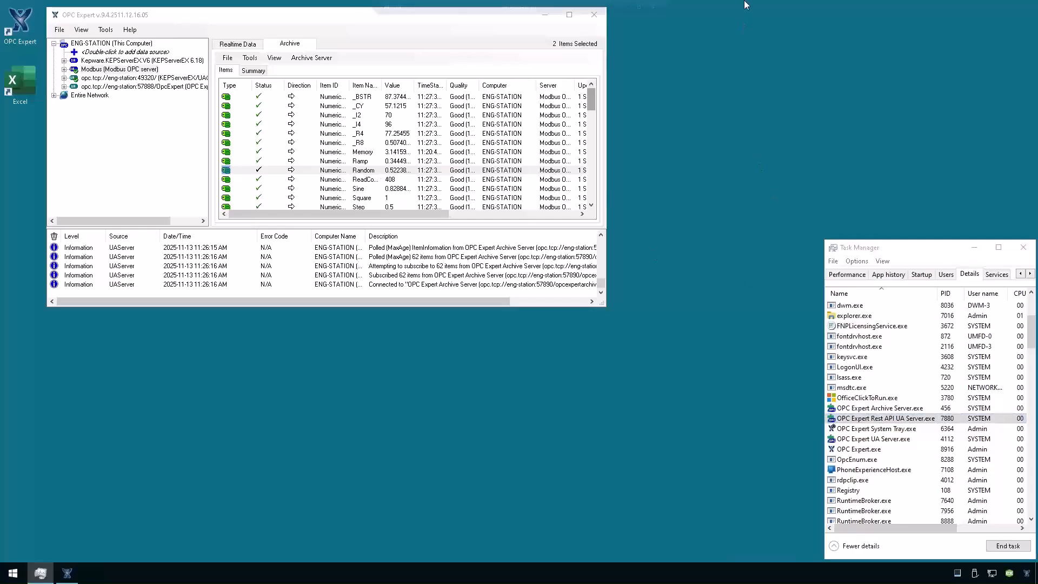
{"action": "left_click", "coordinate": [870, 451]}
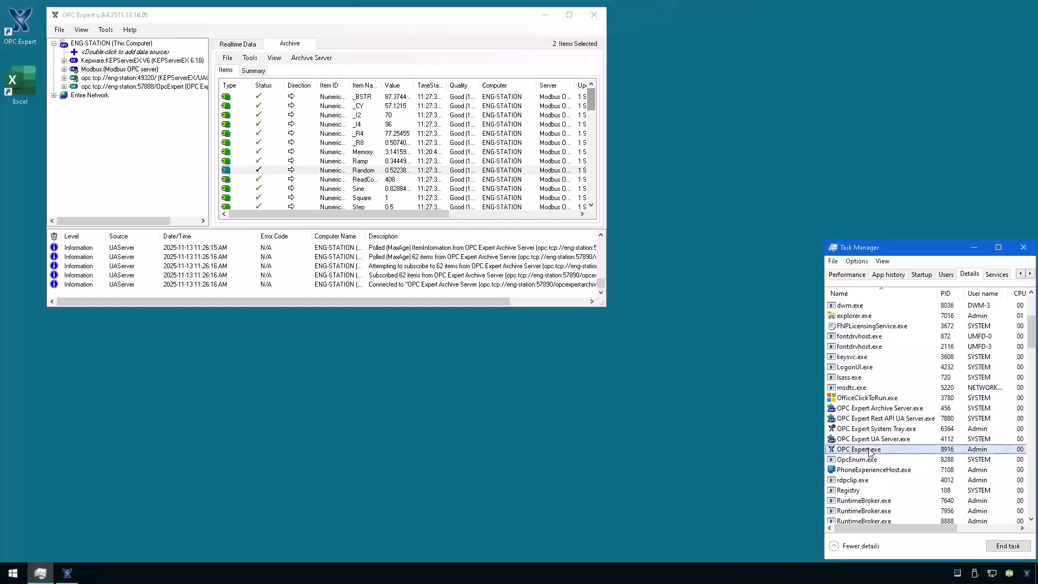
{"action": "key", "text": "Delete"}
Confirm ending OPC Expert.exe, then end the OPC Expert Archive Server process.
{"action": "key", "text": "Return"}
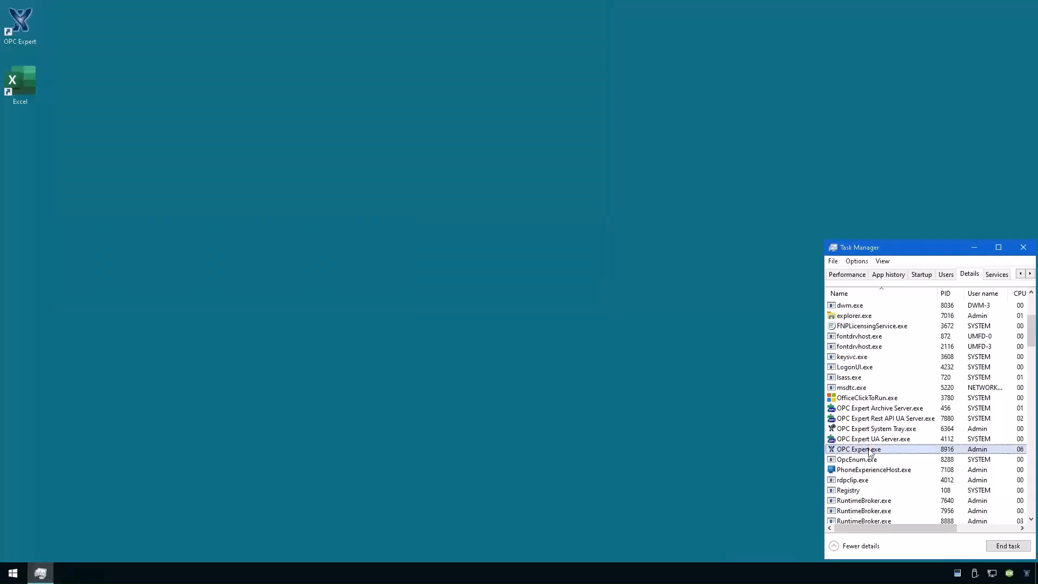
{"action": "left_click", "coordinate": [872, 443]}
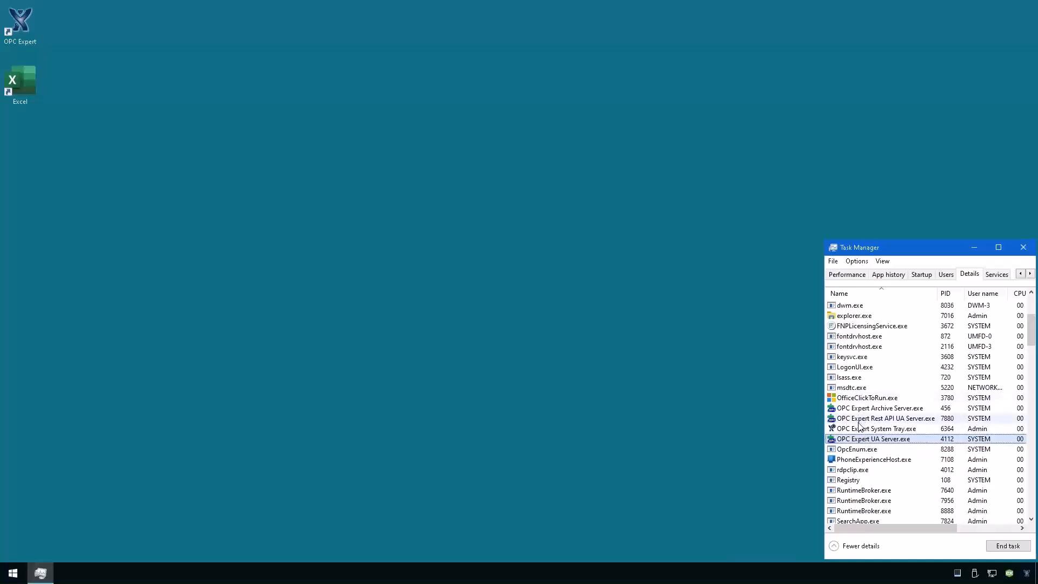
{"action": "right_click", "coordinate": [1026, 578]}
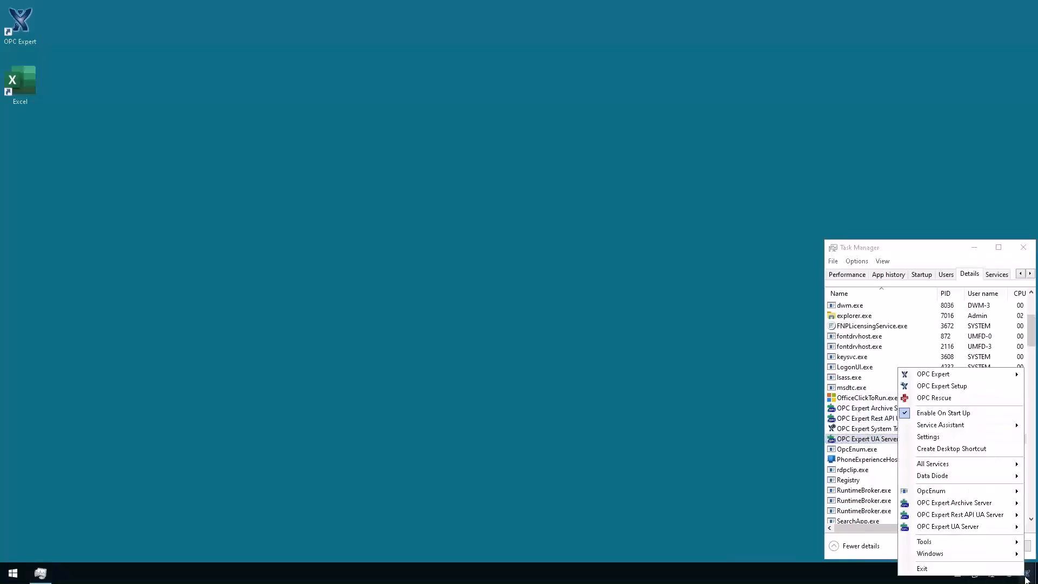
{"action": "left_click", "coordinate": [852, 408]}
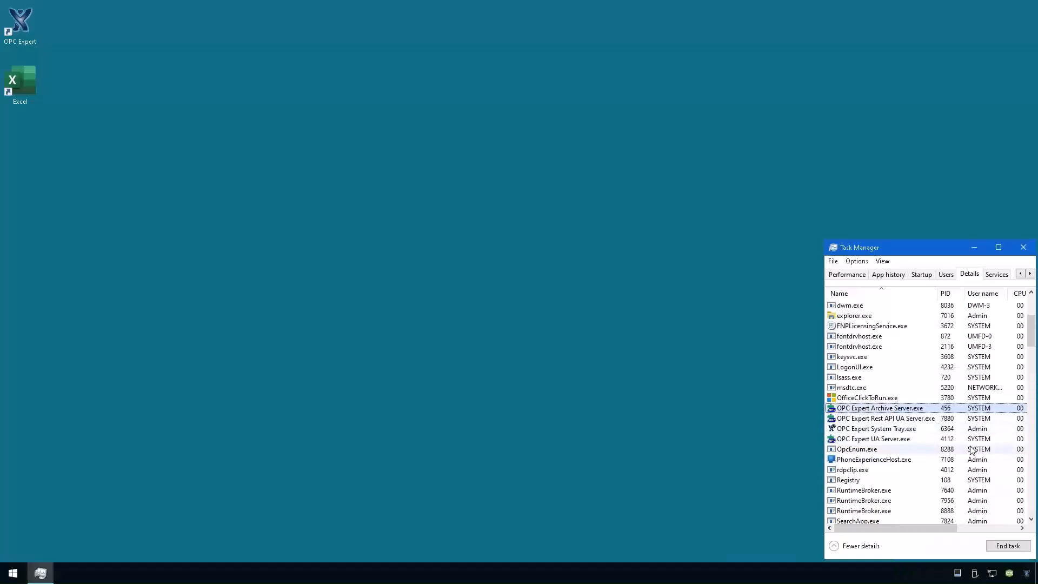
{"action": "key", "text": "Delete"}
{"action": "key", "text": "Return"}
End the UA Server and Rest API UA Server processes, then select the restarted Archive Server.
{"action": "left_click", "coordinate": [887, 429]}
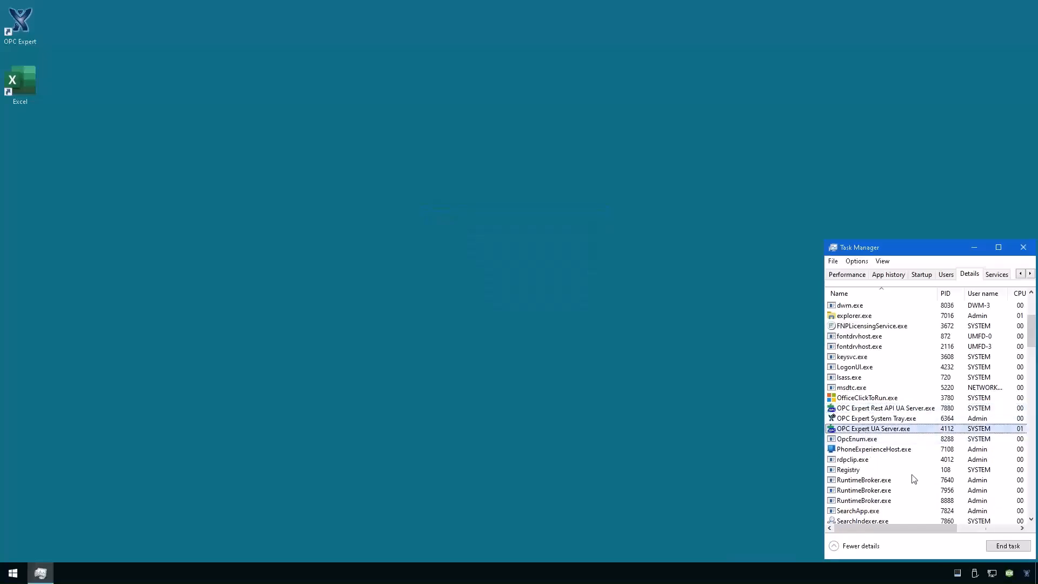
{"action": "key", "text": "Delete"}
{"action": "left_click", "coordinate": [533, 304]}
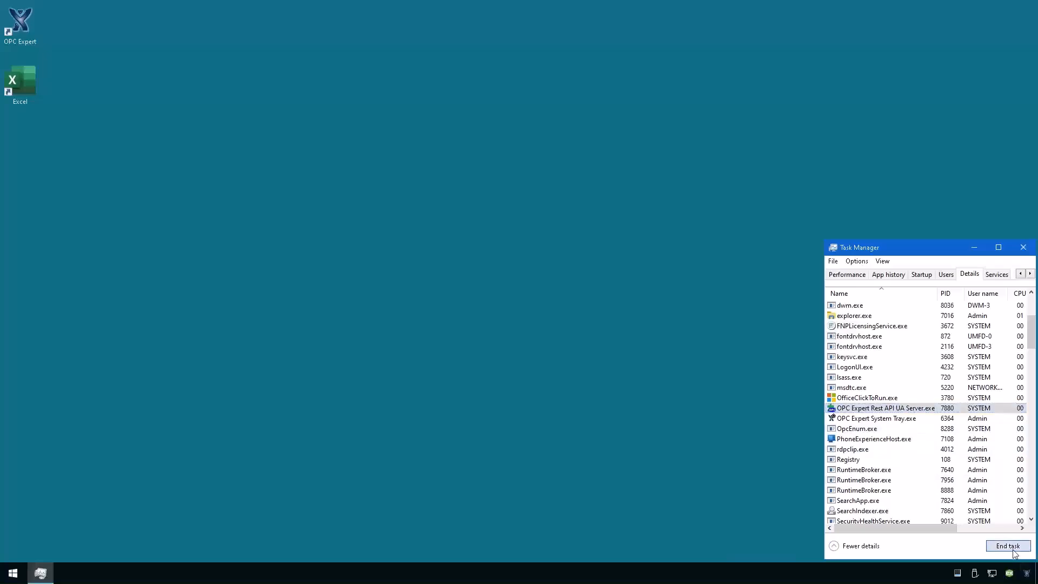
{"action": "key", "text": "Delete"}
{"action": "left_click", "coordinate": [531, 308]}
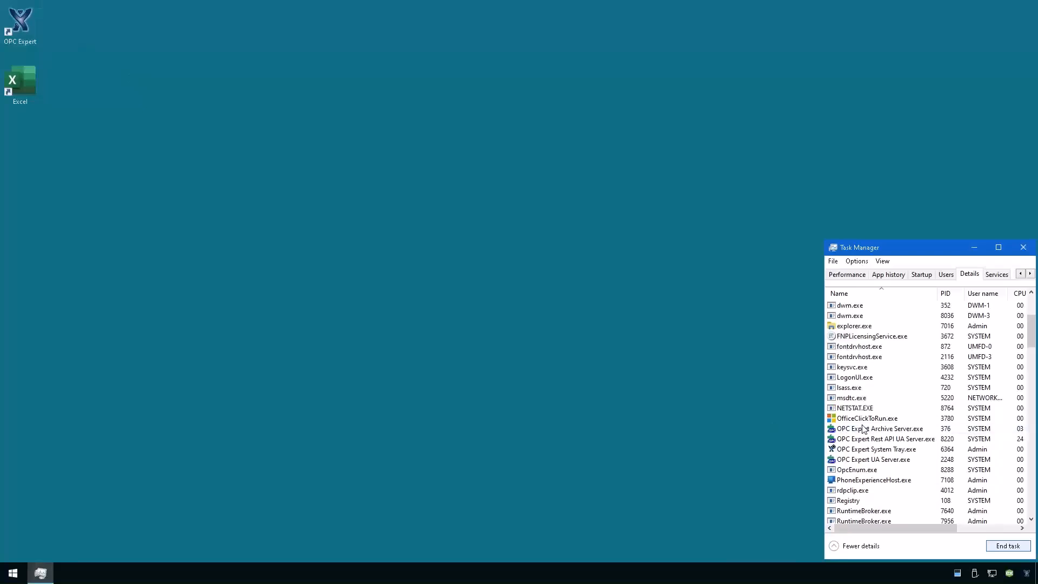
{"action": "left_click", "coordinate": [865, 415]}
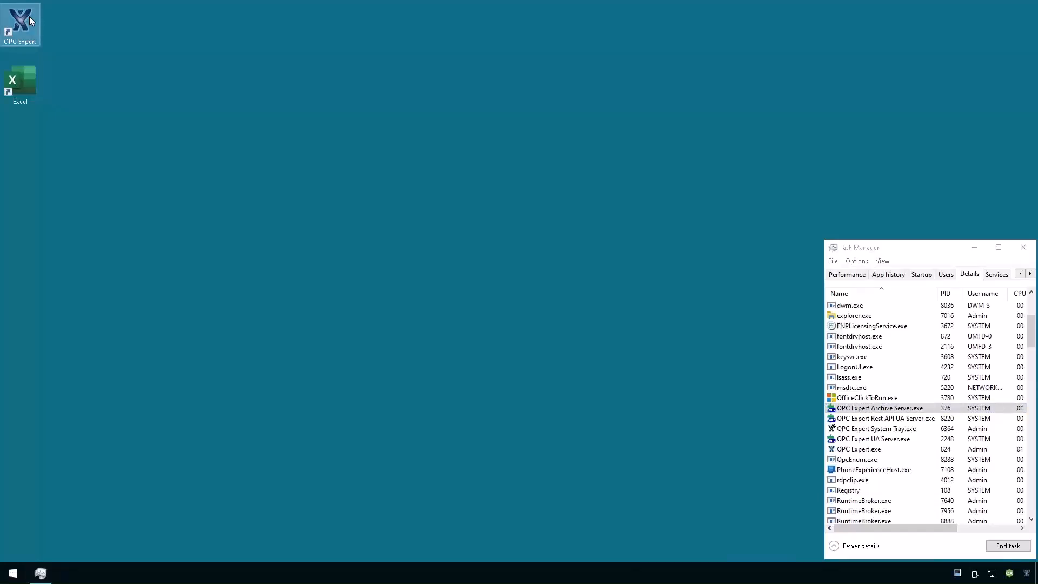
Select the relaunched OPC Expert.exe, bring its window forward, and pick Random3, ValueR and Random items.
{"action": "left_click", "coordinate": [885, 452]}
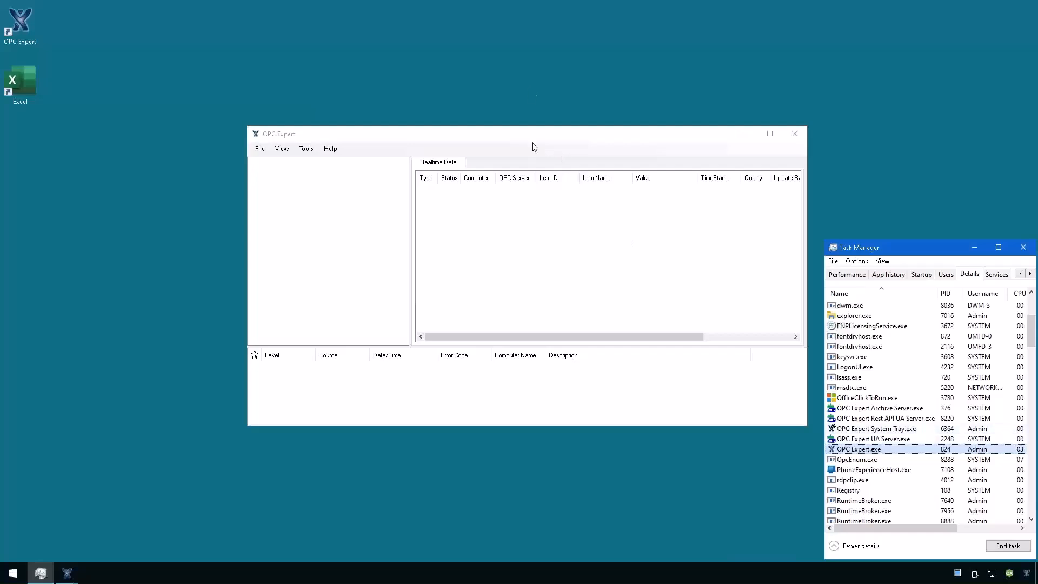
{"action": "left_click", "coordinate": [441, 135]}
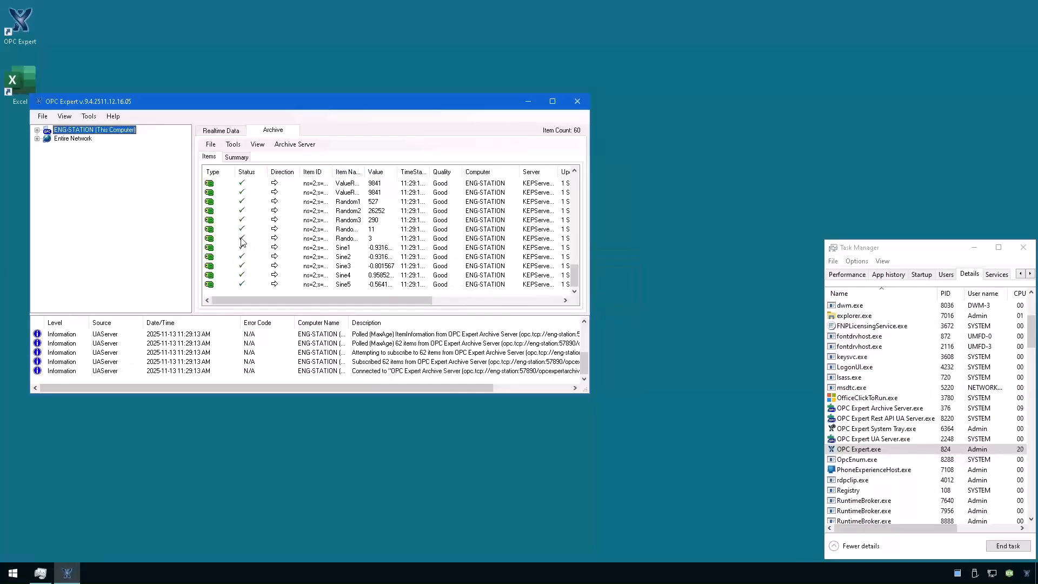
{"action": "left_click", "coordinate": [343, 221]}
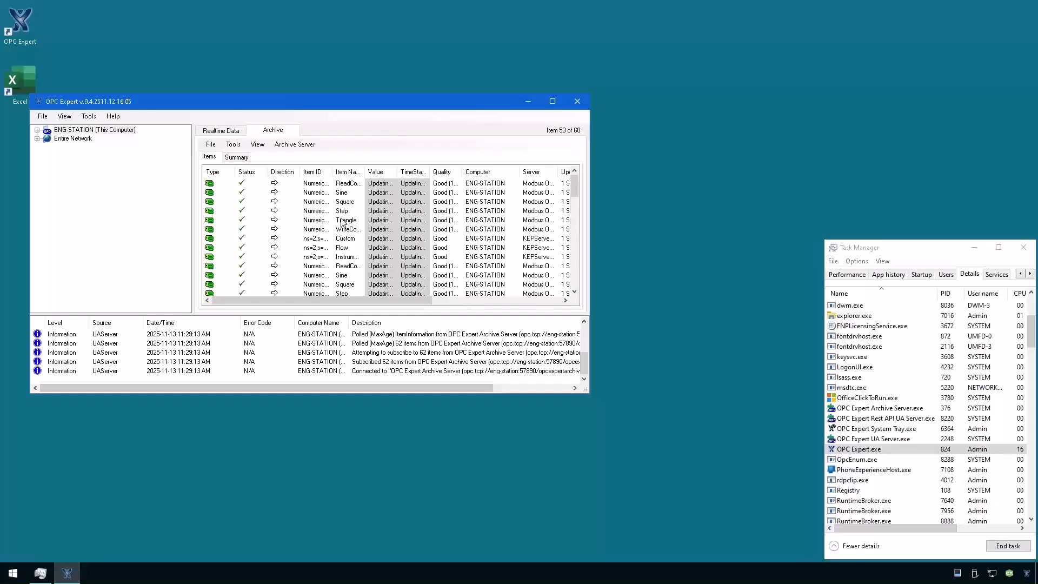
{"action": "left_click", "coordinate": [344, 223]}
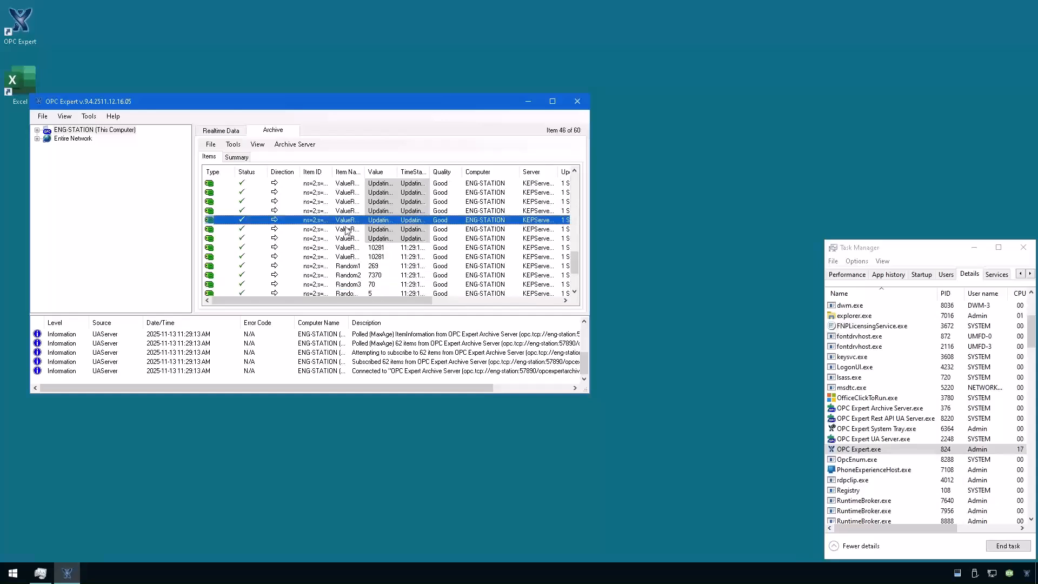
{"action": "left_click", "coordinate": [574, 197]}
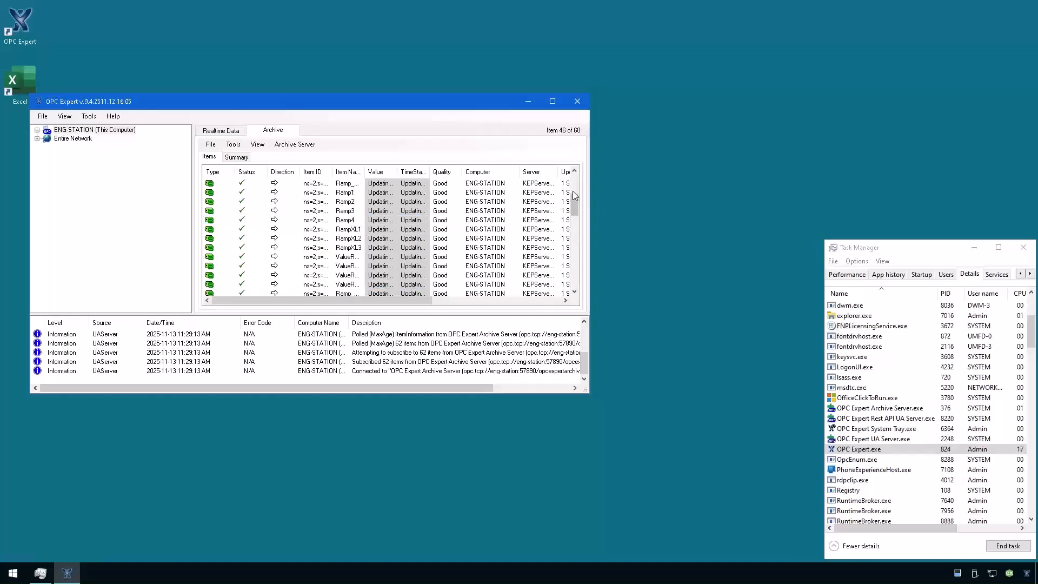
{"action": "left_click", "coordinate": [576, 173]}
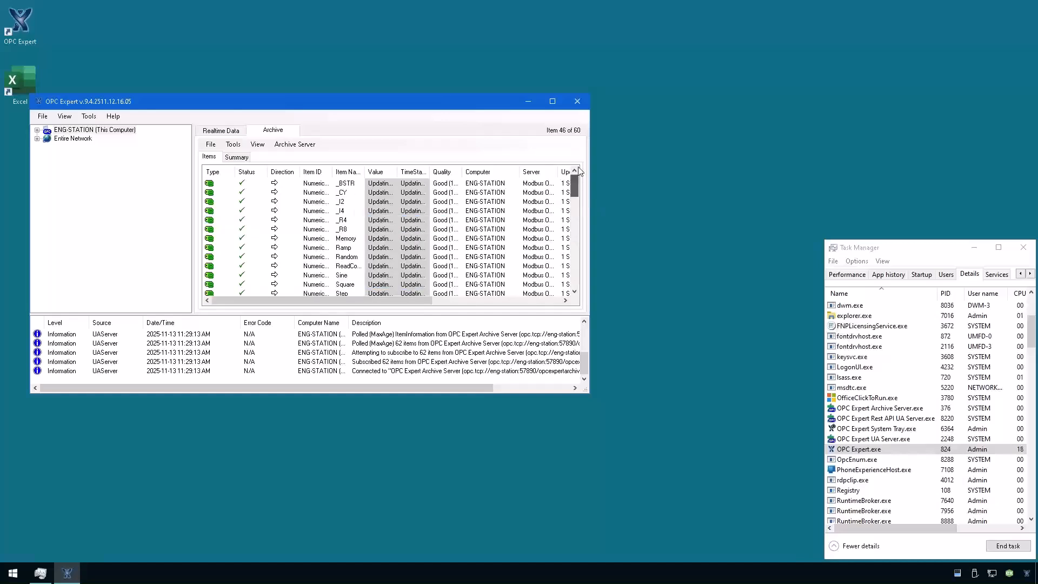
{"action": "left_click", "coordinate": [350, 259]}
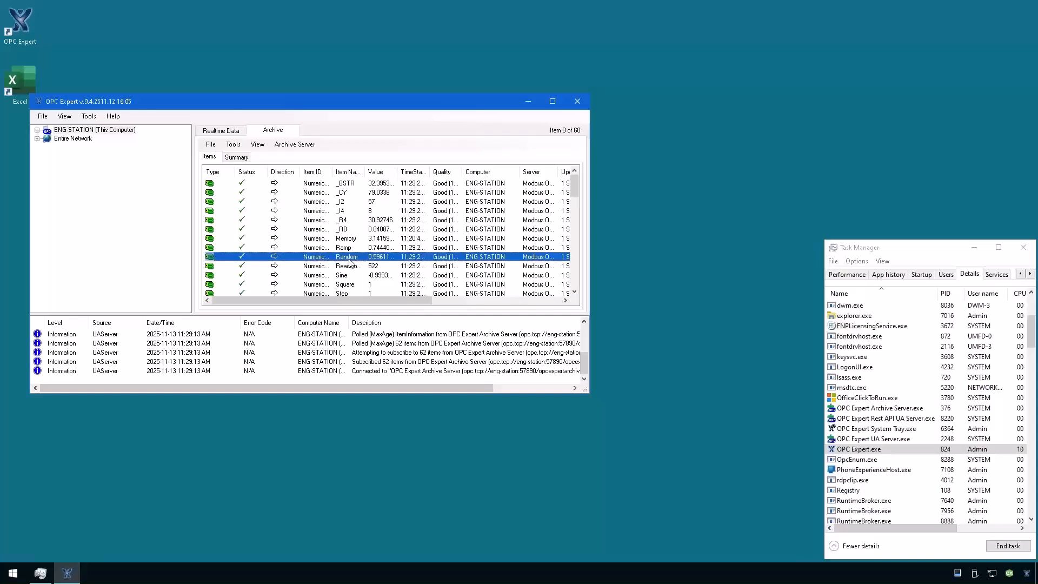
{"action": "left_click", "coordinate": [574, 292]}
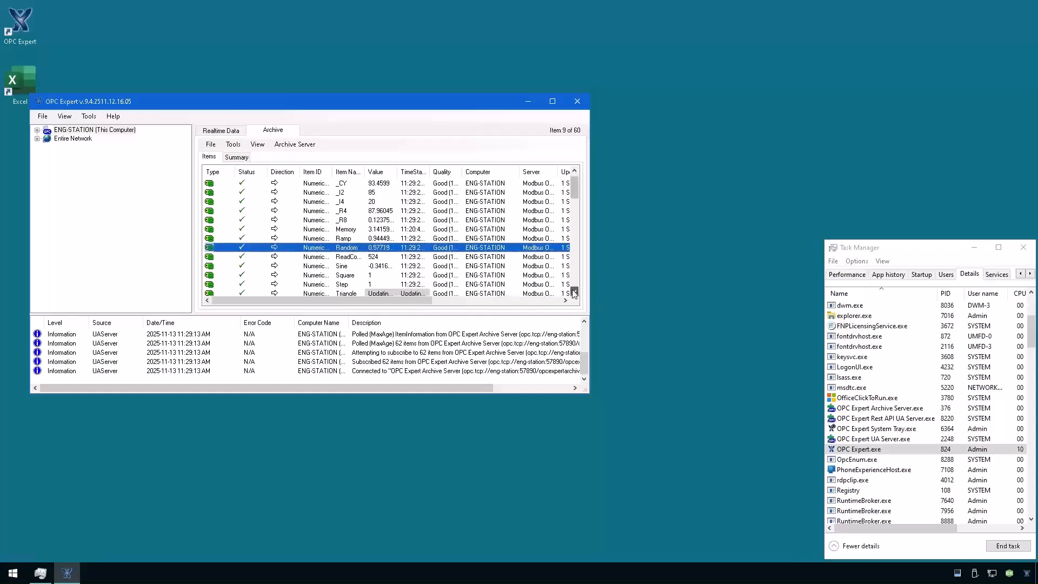
{"action": "left_click", "coordinate": [574, 292]}
{"action": "left_click", "coordinate": [574, 292]}
{"action": "left_click", "coordinate": [574, 292]}
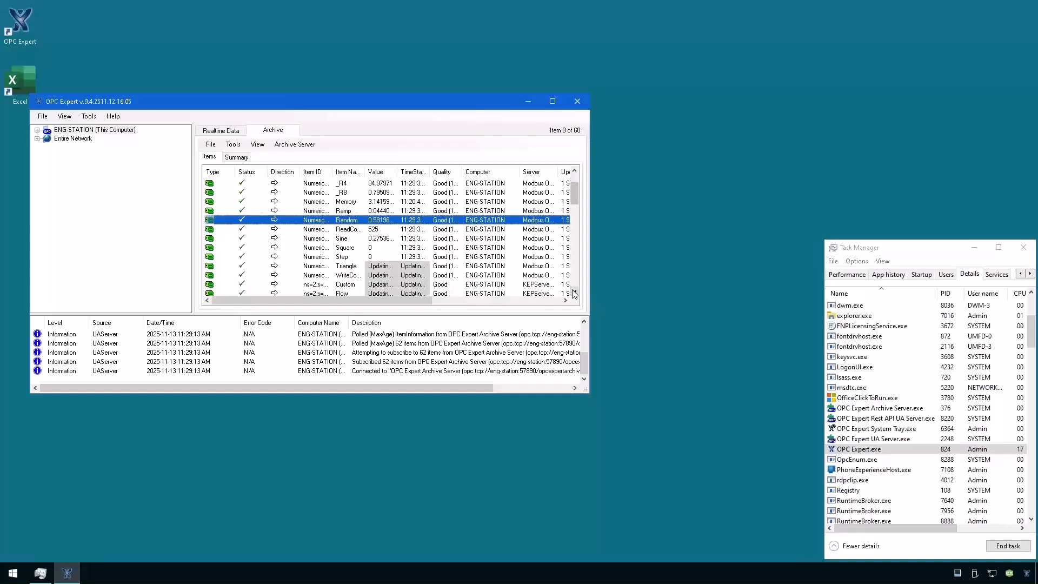
{"action": "right_click", "coordinate": [367, 297]}
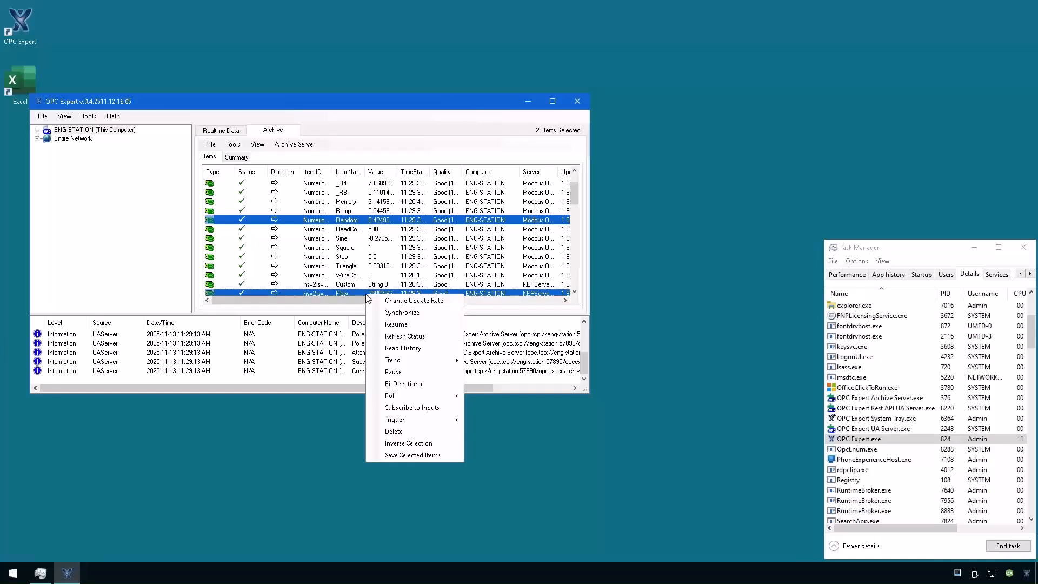
{"action": "left_click", "coordinate": [407, 360]}
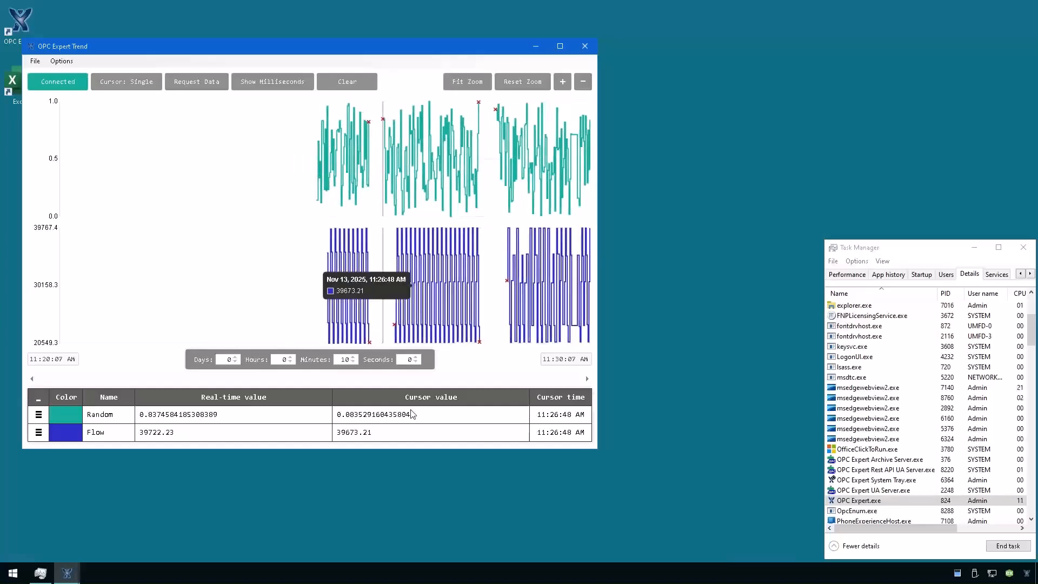
{"action": "left_click", "coordinate": [353, 357]}
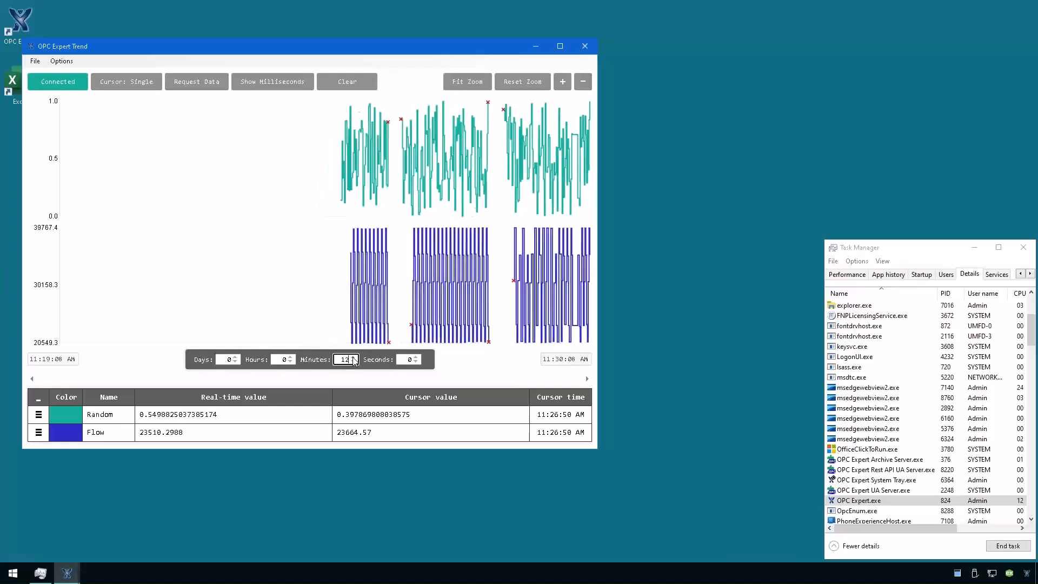
{"action": "left_click", "coordinate": [354, 357]}
{"action": "left_click", "coordinate": [353, 358]}
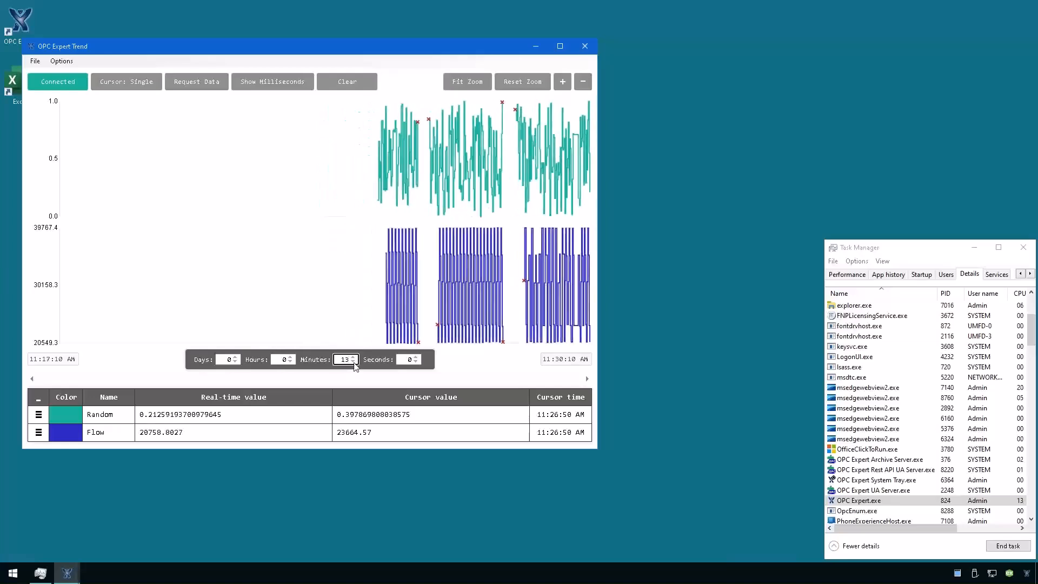
{"action": "left_click", "coordinate": [354, 363]}
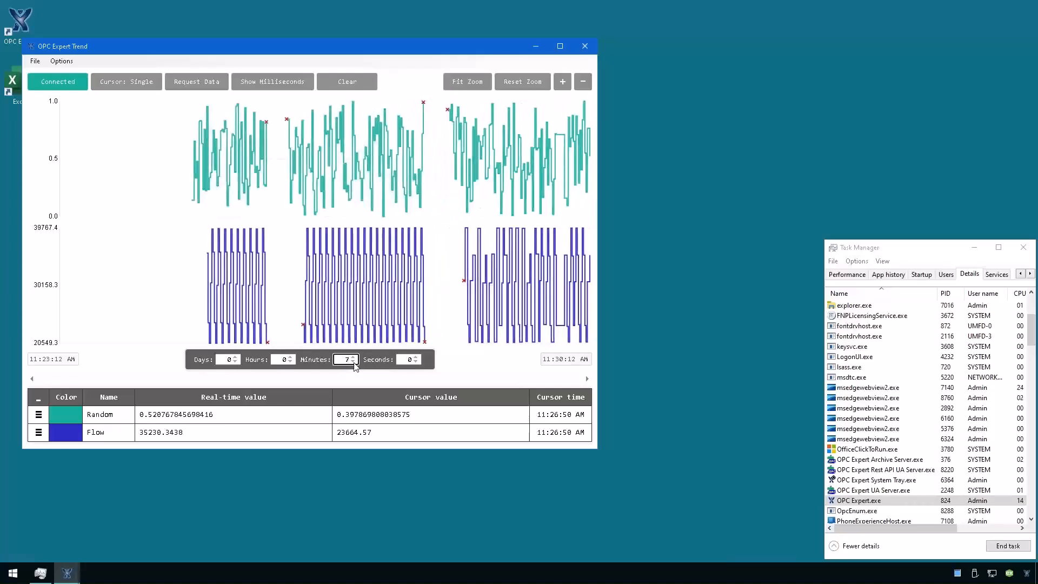
{"action": "left_click_drag", "start_coordinate": [520, 285], "coordinate": [359, 285]}
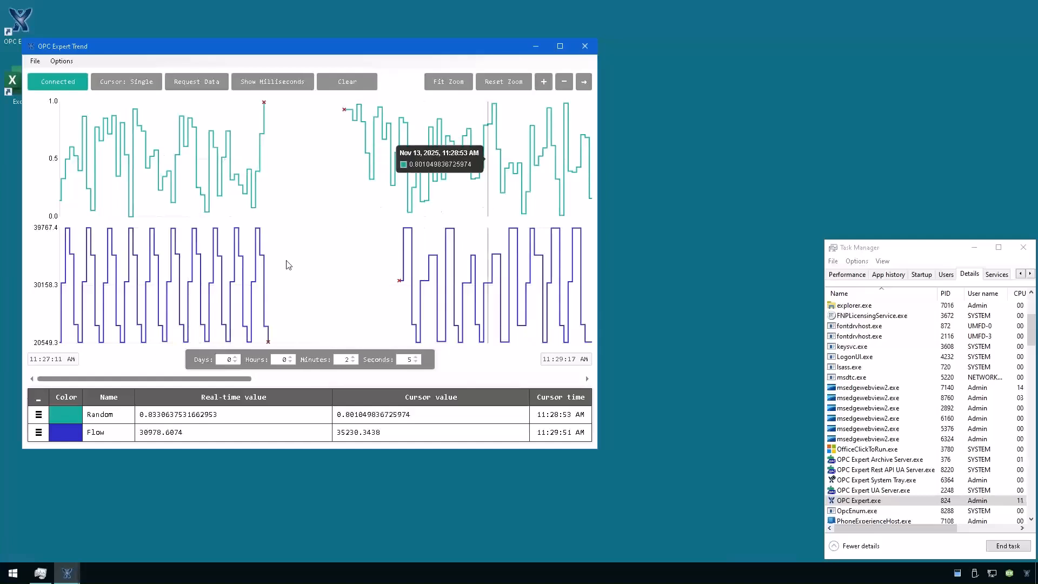
{"action": "left_click_drag", "start_coordinate": [208, 379], "coordinate": [241, 382]}
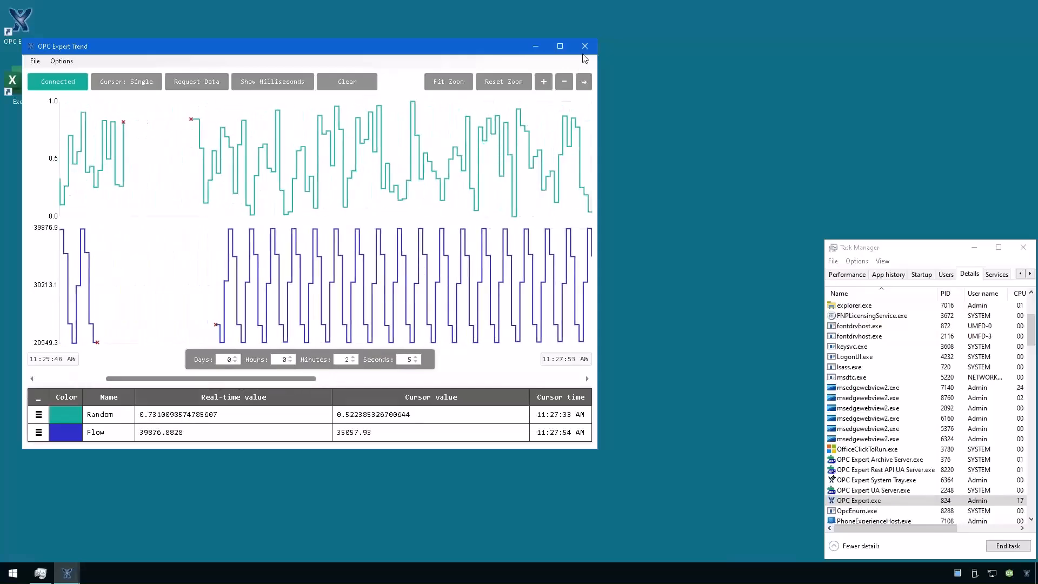
{"action": "left_click", "coordinate": [584, 46]}
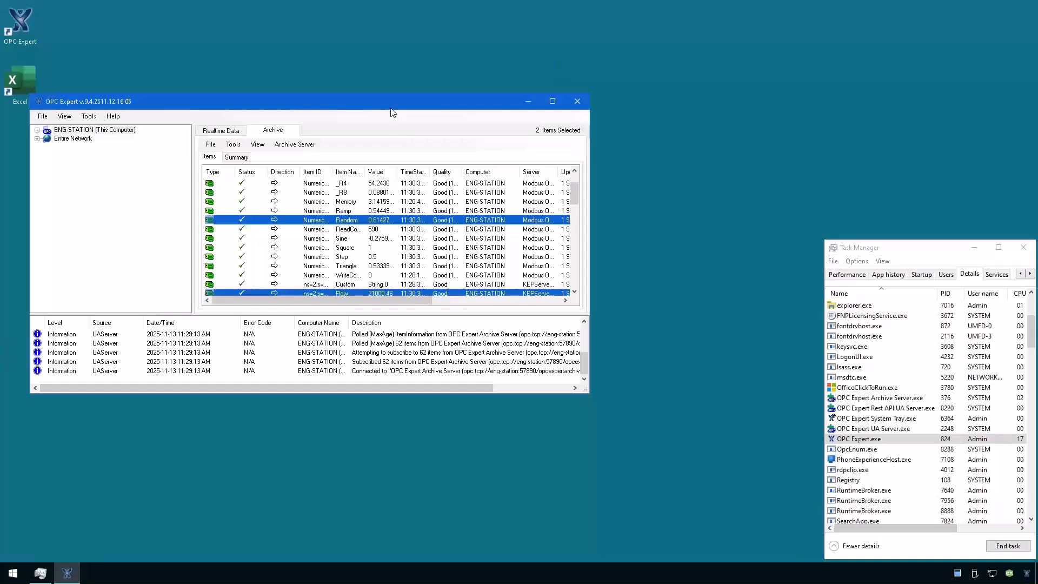
Select the Step item, confirm Enable Excel features in Tools > Options > General, then launch Excel.
{"action": "left_click_drag", "start_coordinate": [394, 107], "coordinate": [423, 107]}
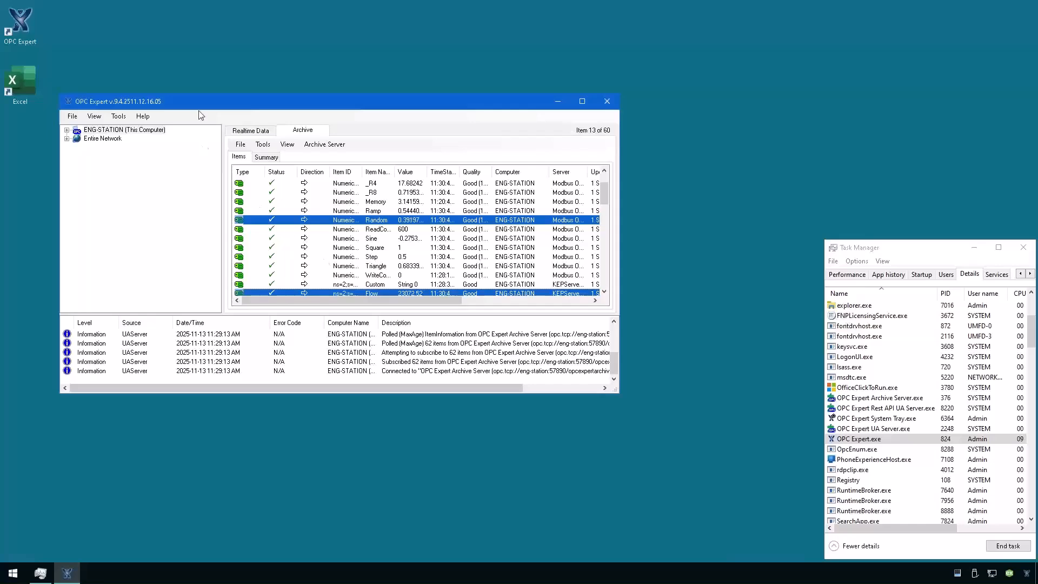
{"action": "left_click", "coordinate": [324, 257]}
{"action": "left_click", "coordinate": [119, 118]}
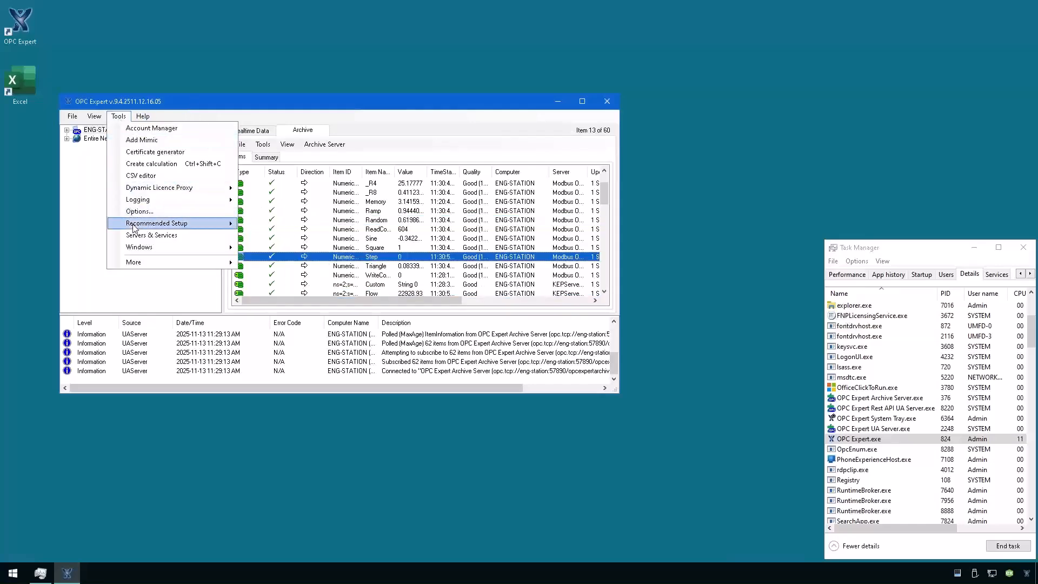
{"action": "mouse_move", "coordinate": [133, 219]}
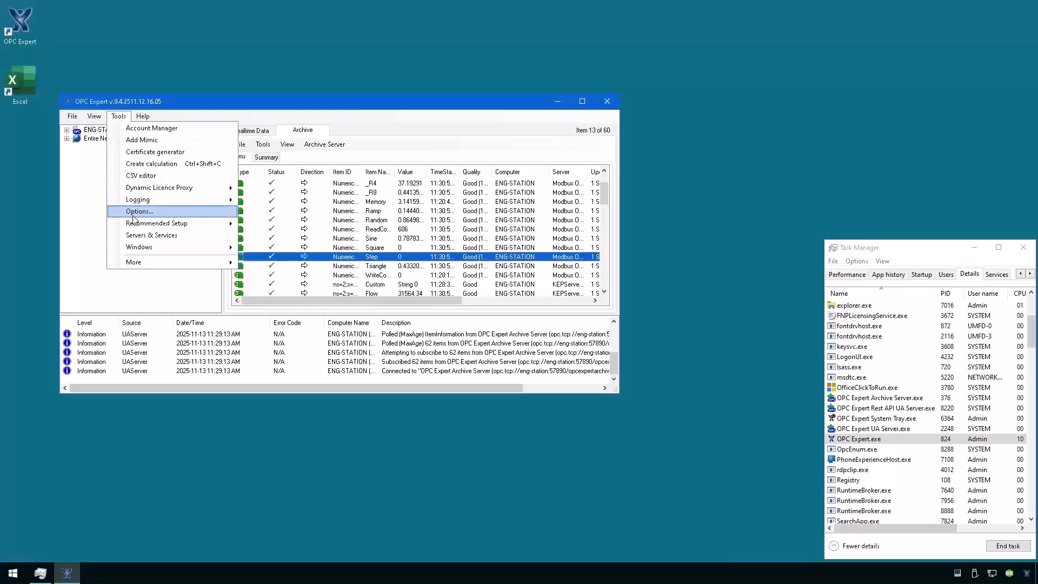
{"action": "left_click", "coordinate": [133, 214]}
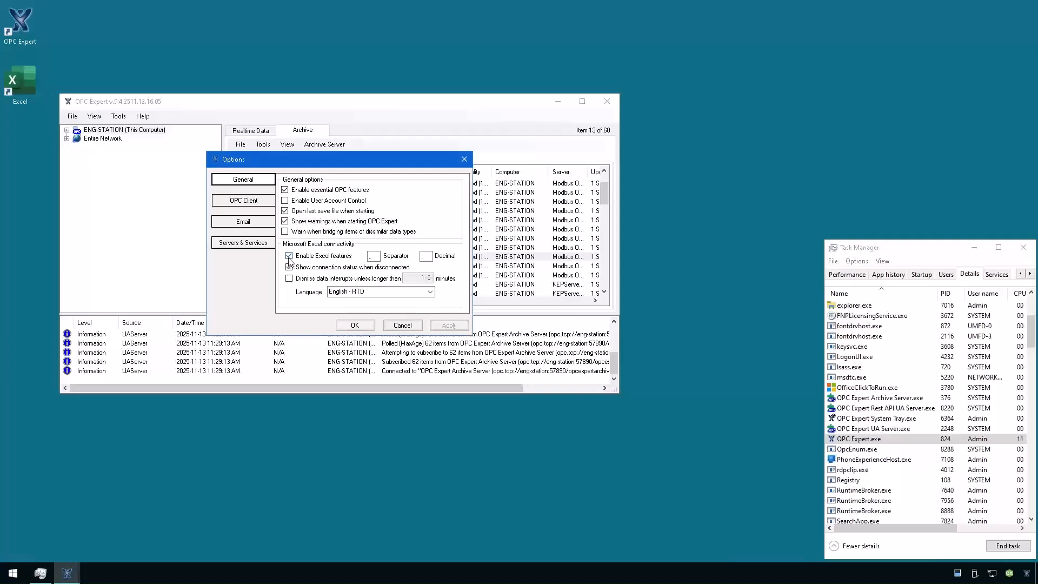
{"action": "left_click", "coordinate": [361, 326]}
{"action": "double_click", "coordinate": [17, 79]}
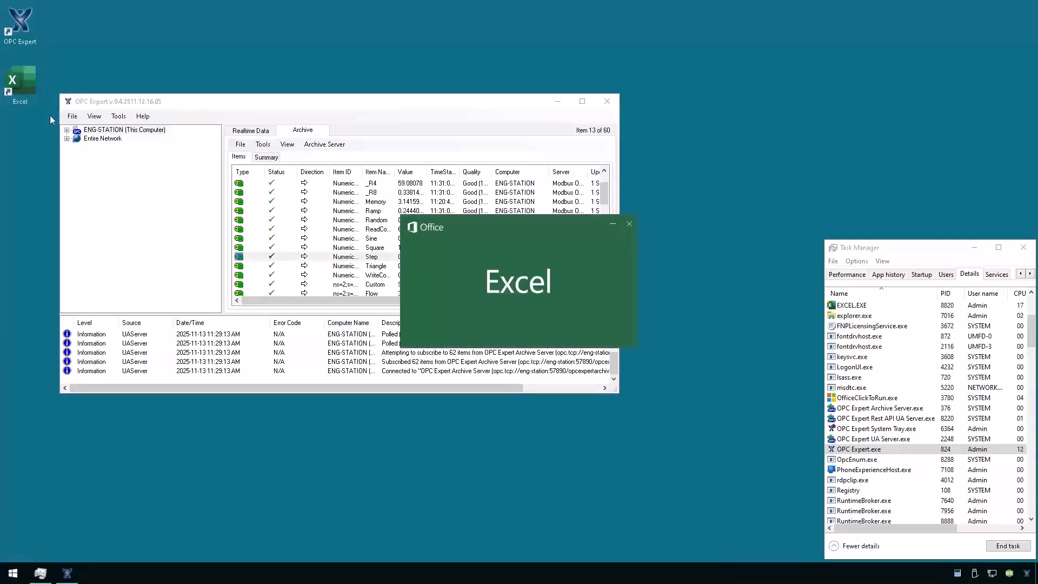
Create a blank Excel workbook and run the OPC Status check confirming RTD, historical data and UDFs work.
{"action": "left_click", "coordinate": [859, 305]}
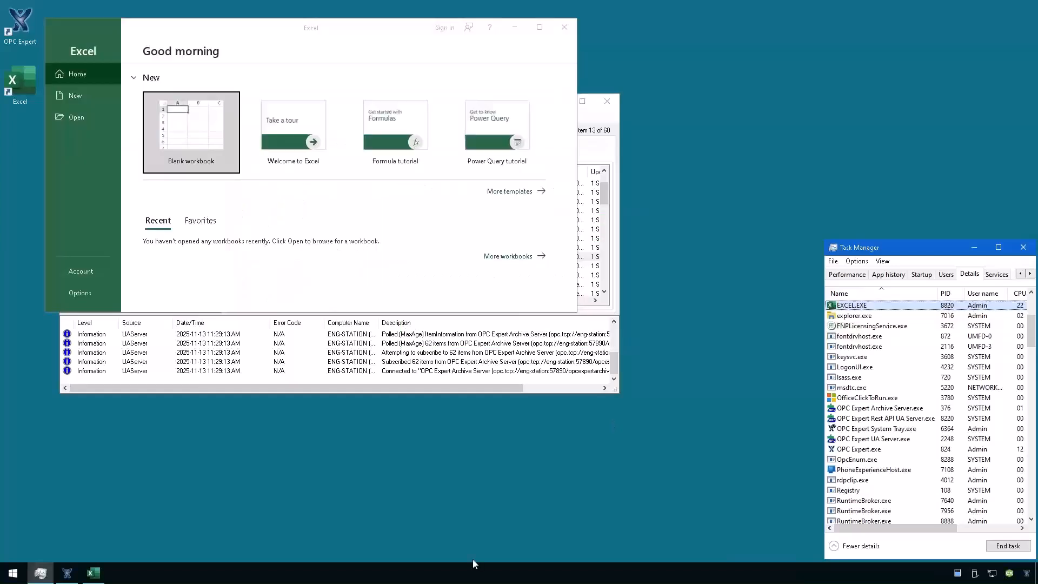
{"action": "left_click", "coordinate": [206, 148]}
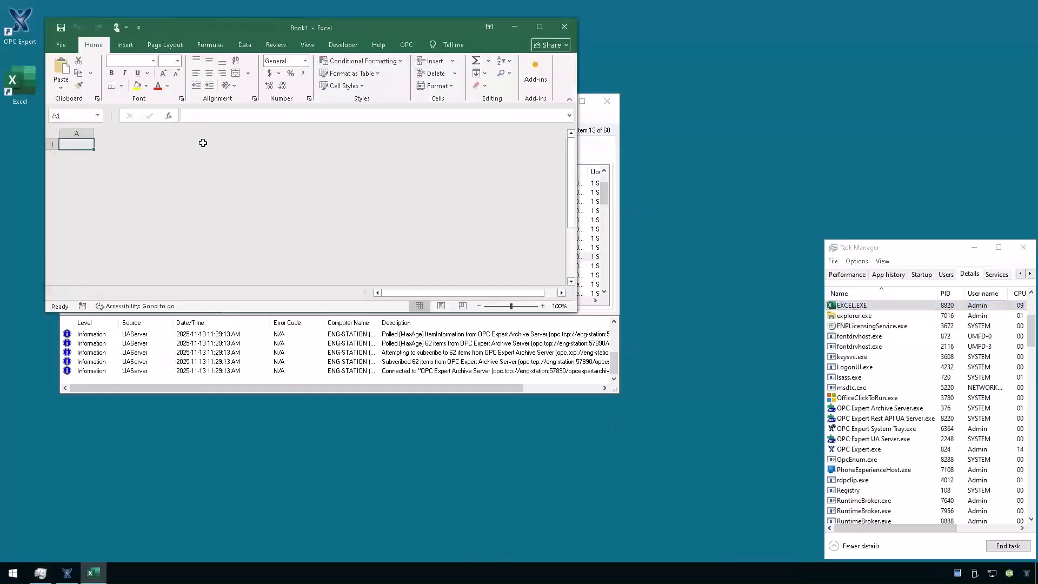
{"action": "left_click", "coordinate": [405, 45]}
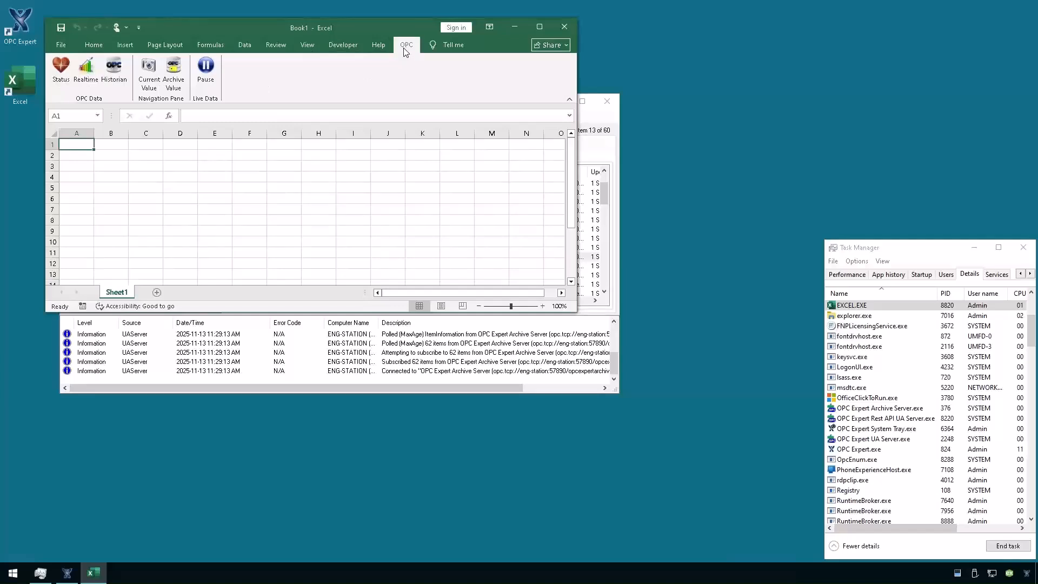
{"action": "left_click", "coordinate": [61, 69]}
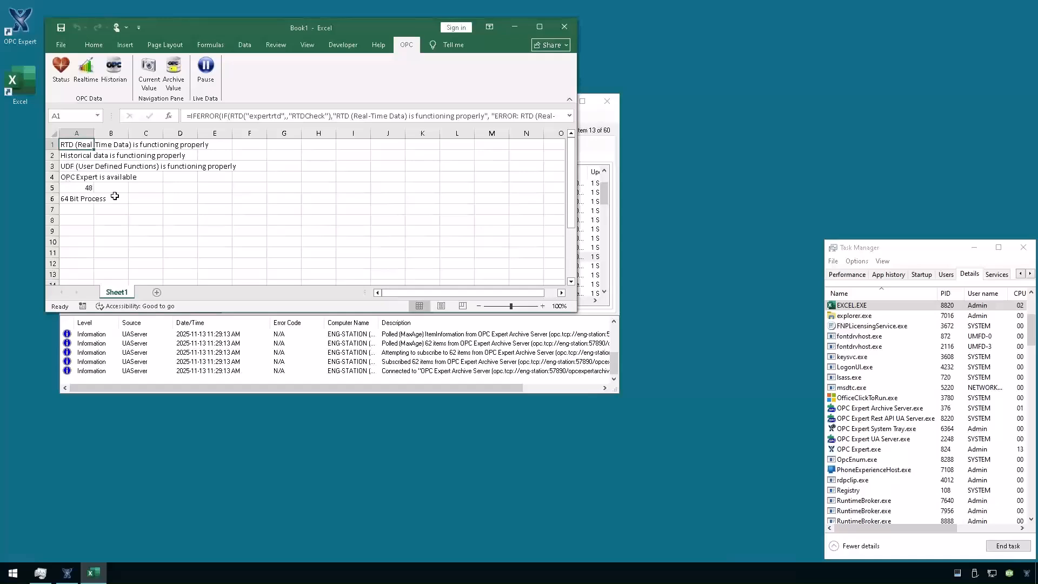
{"action": "left_click", "coordinate": [83, 188]}
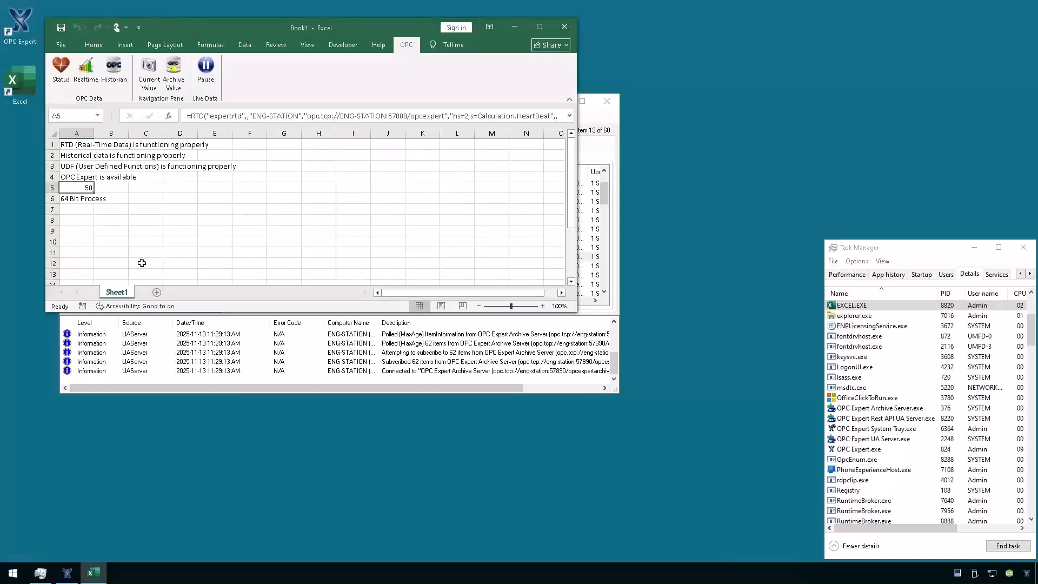
{"action": "left_click", "coordinate": [313, 391]}
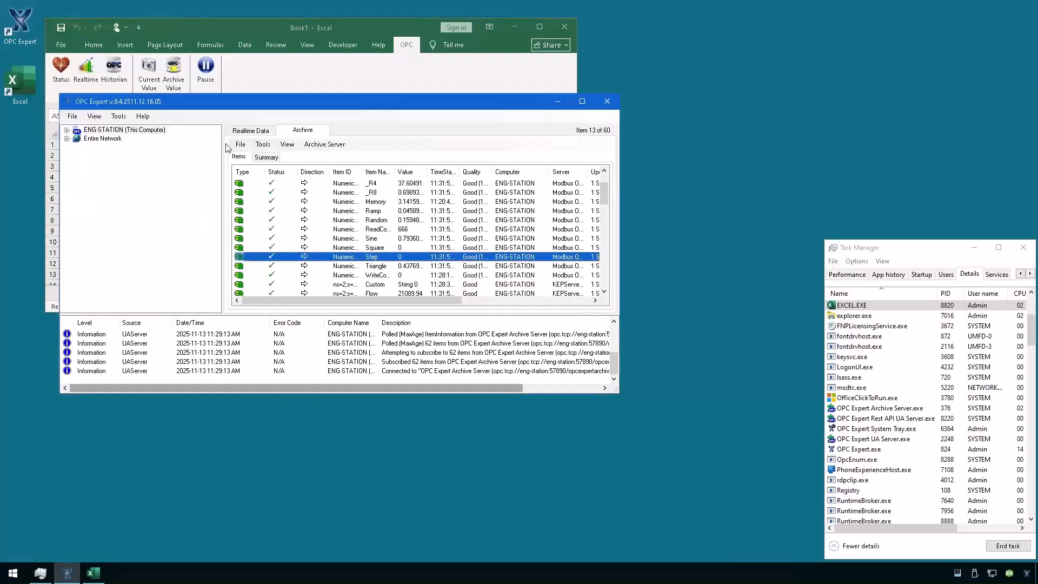
Select the seven archive items Random through WriteCount and open them in a new realtime window.
{"action": "left_click", "coordinate": [265, 132]}
{"action": "left_click", "coordinate": [302, 131]}
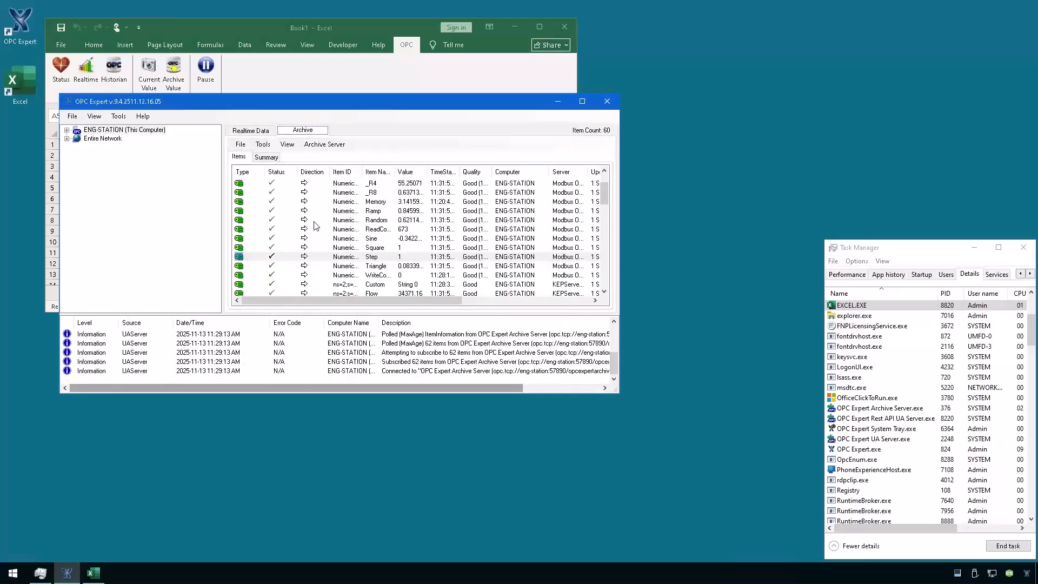
{"action": "left_click", "coordinate": [328, 220]}
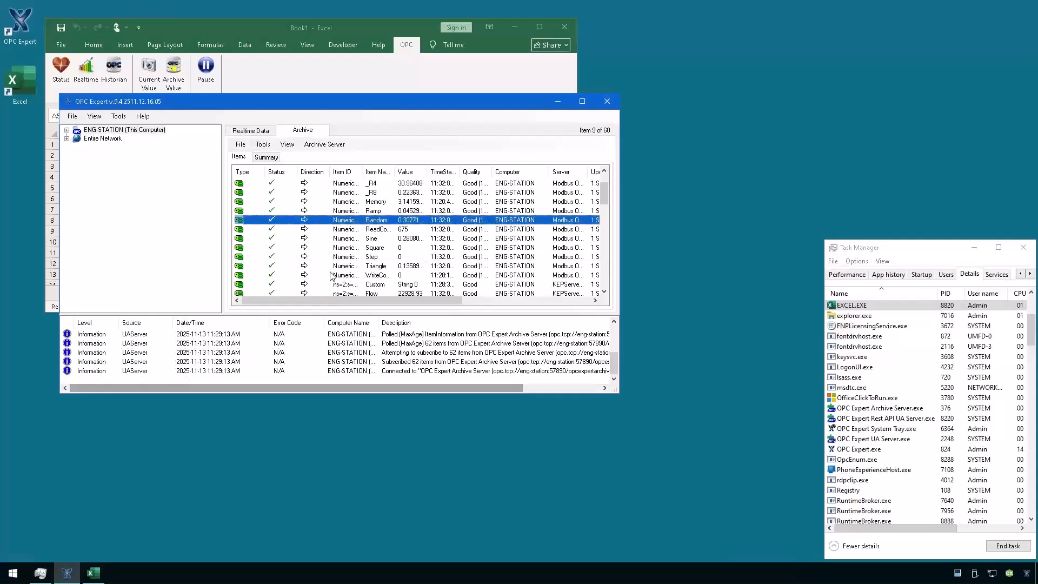
{"action": "left_click", "coordinate": [331, 275], "text": "shift"}
{"action": "right_click", "coordinate": [336, 248]}
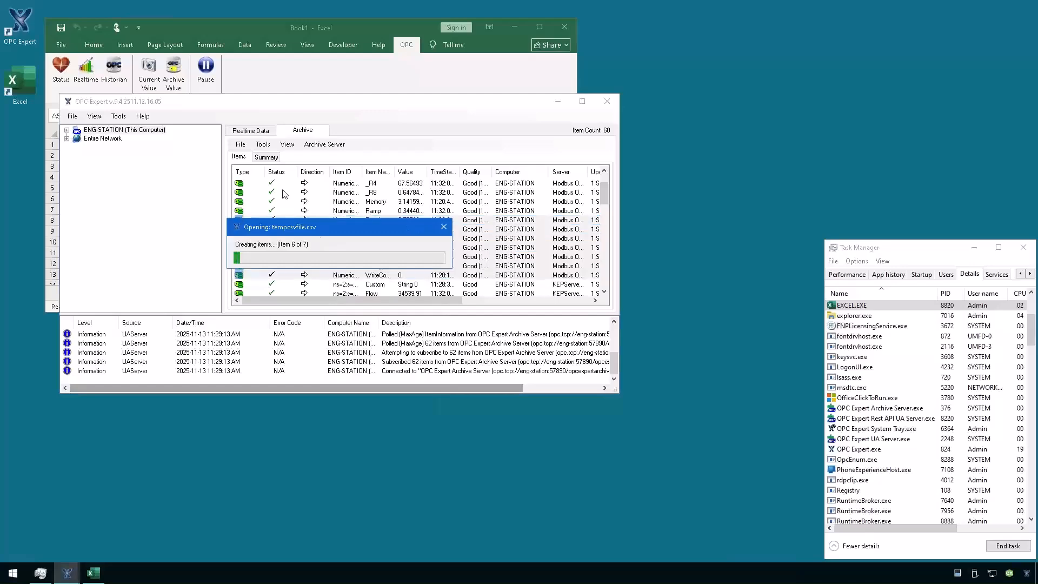
Drag the seven realtime items onto Excel so live RTD formulas fill F6:F12, then check F6 and F9.
{"action": "left_click_drag", "start_coordinate": [250, 106], "coordinate": [483, 207]}
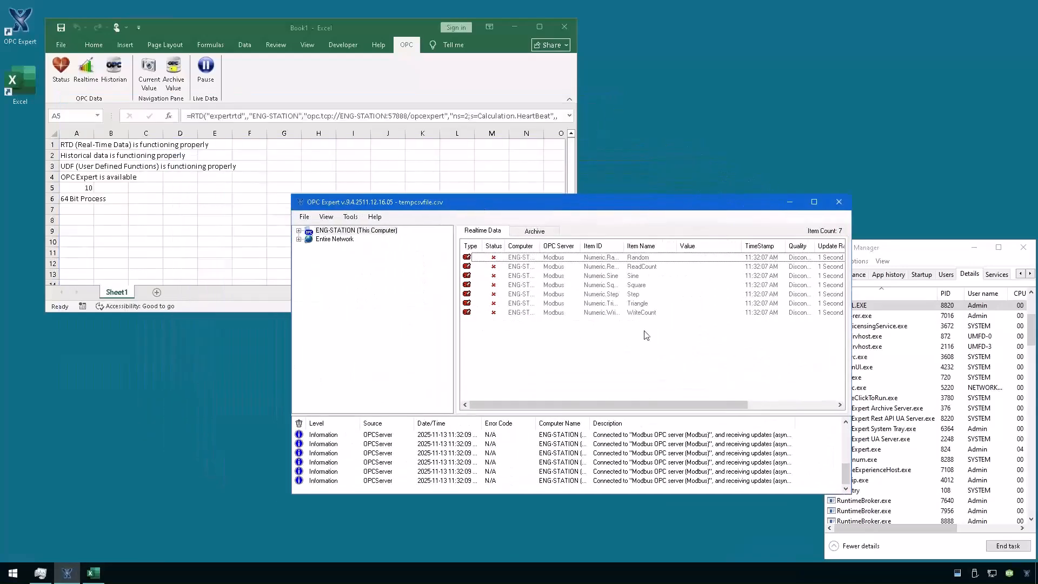
{"action": "left_click_drag", "start_coordinate": [668, 357], "coordinate": [612, 265]}
{"action": "left_click_drag", "start_coordinate": [659, 306], "coordinate": [241, 199]}
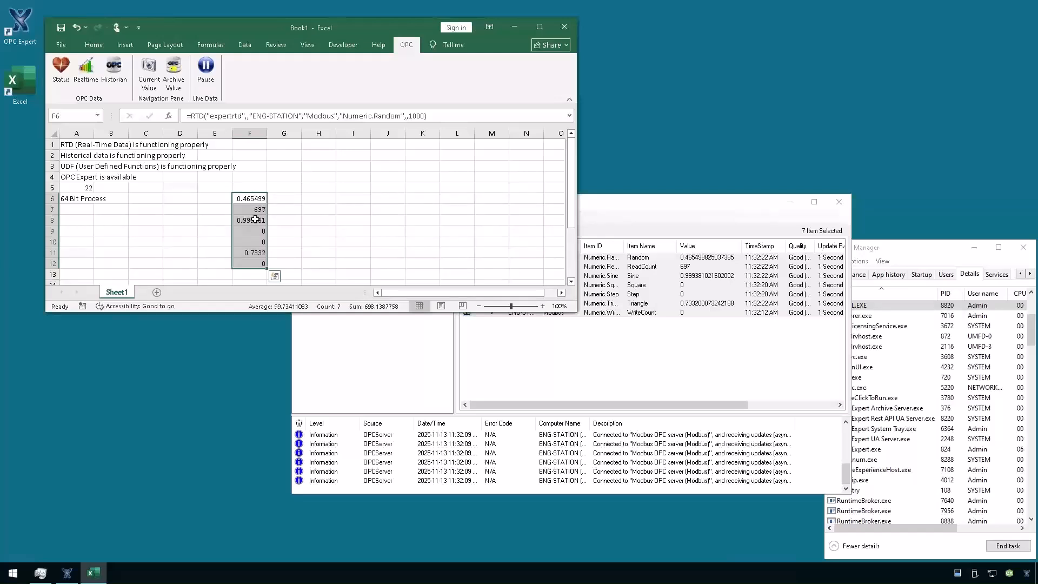
{"action": "left_click", "coordinate": [244, 232]}
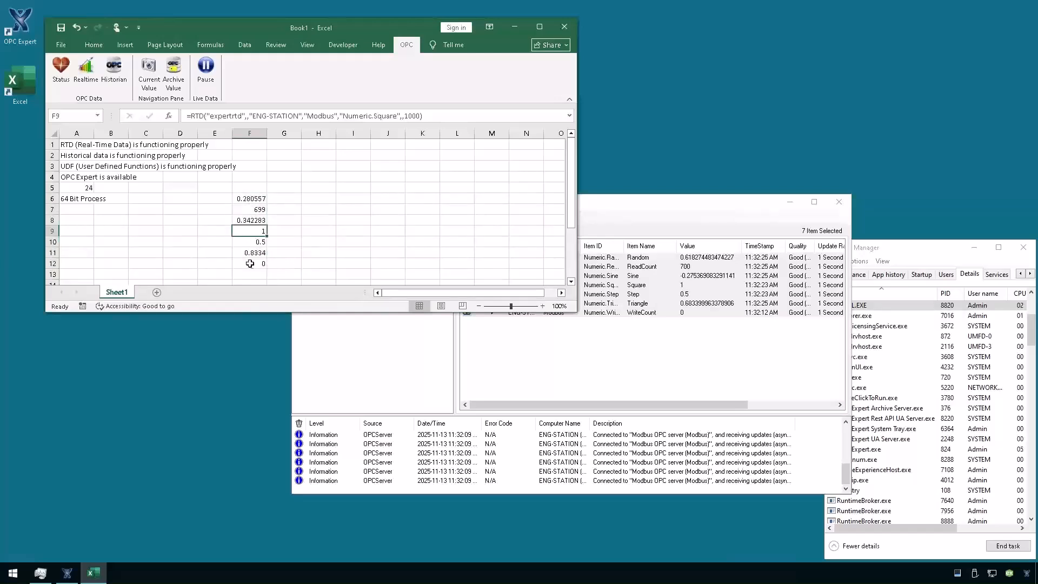
{"action": "left_click", "coordinate": [253, 199]}
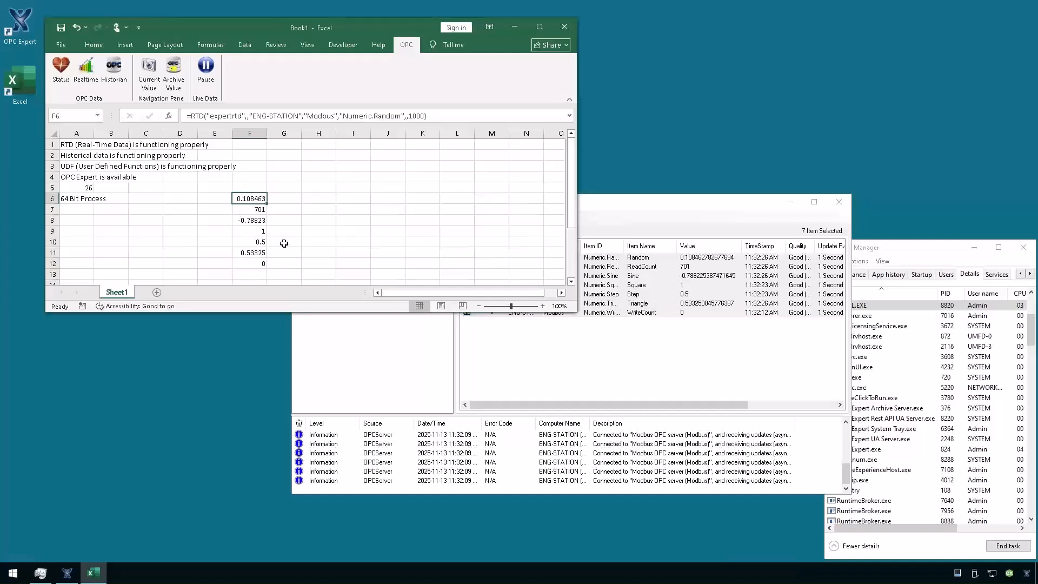
{"action": "left_click", "coordinate": [258, 231]}
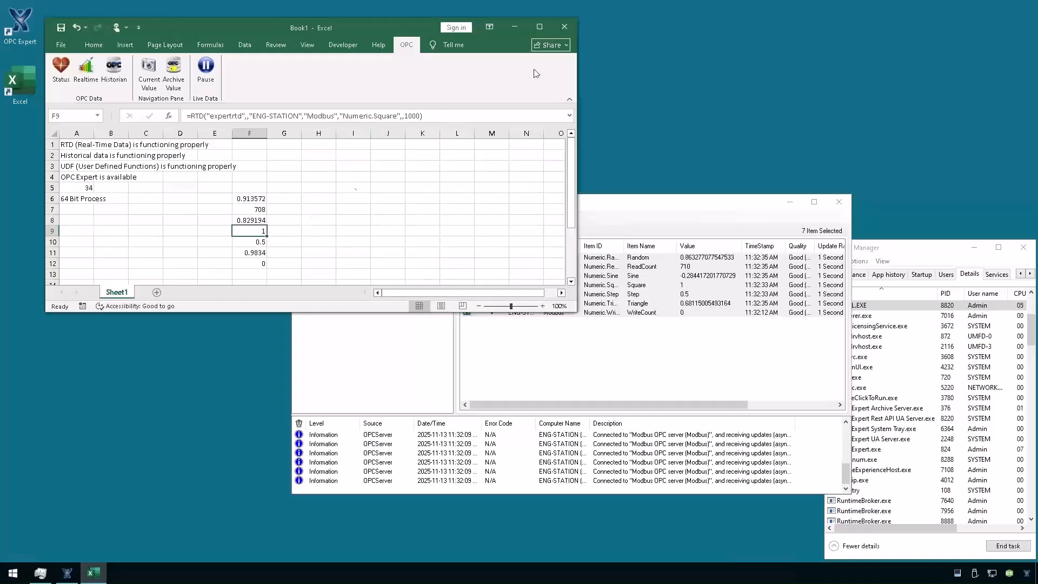
Close Excel without saving, maximize OPC Expert, and shrink the Eng-Station remote session to a window.
{"action": "left_click", "coordinate": [570, 34]}
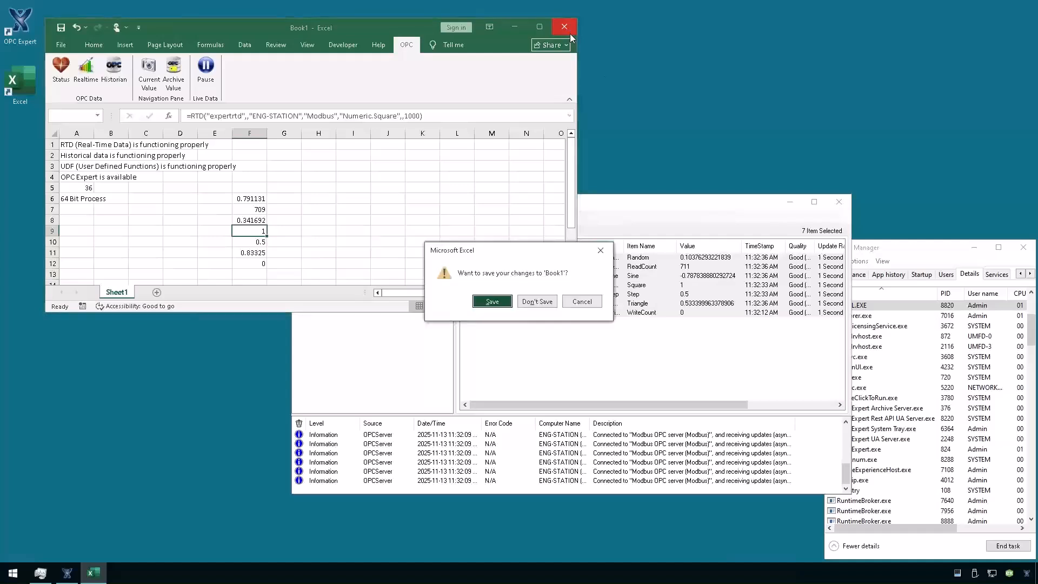
{"action": "left_click", "coordinate": [537, 301]}
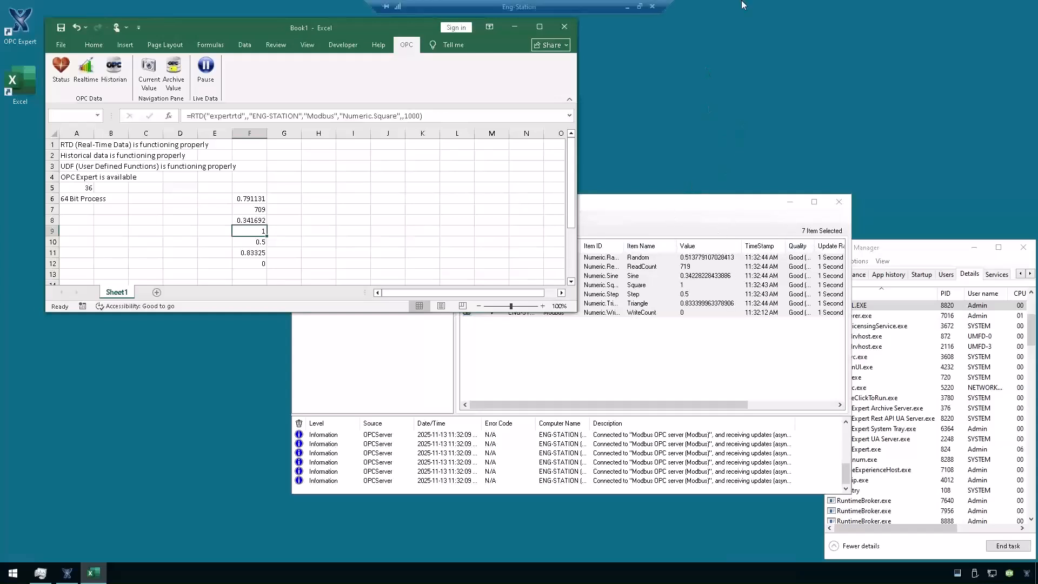
{"action": "left_click", "coordinate": [673, 226]}
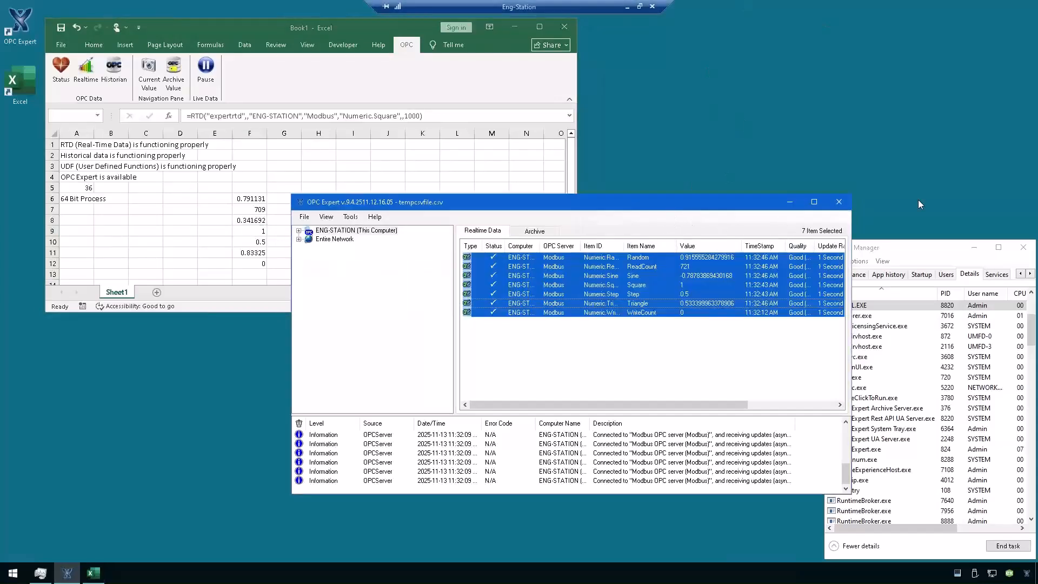
{"action": "left_click", "coordinate": [815, 201]}
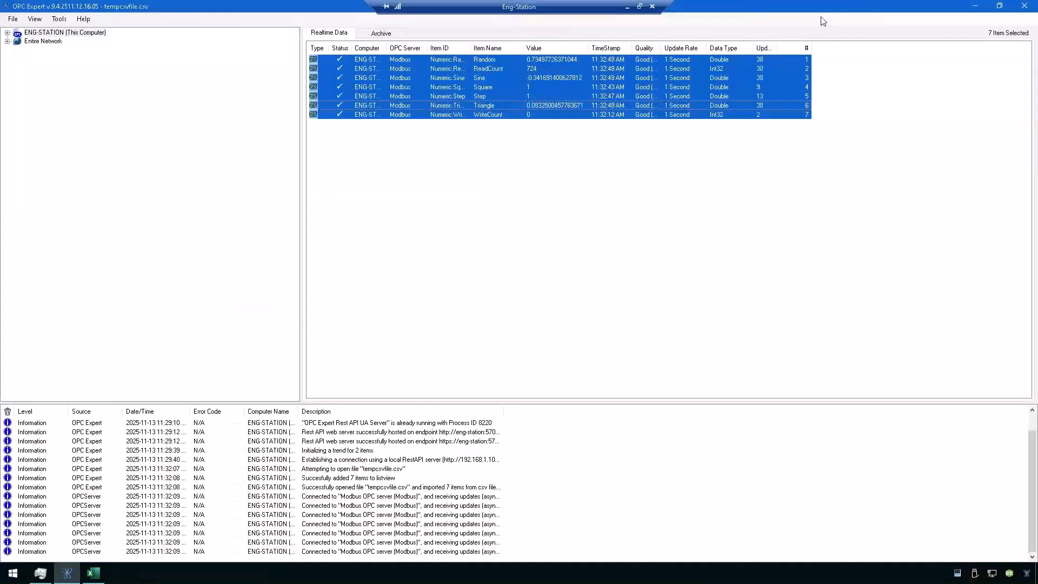
{"action": "left_click", "coordinate": [640, 6]}
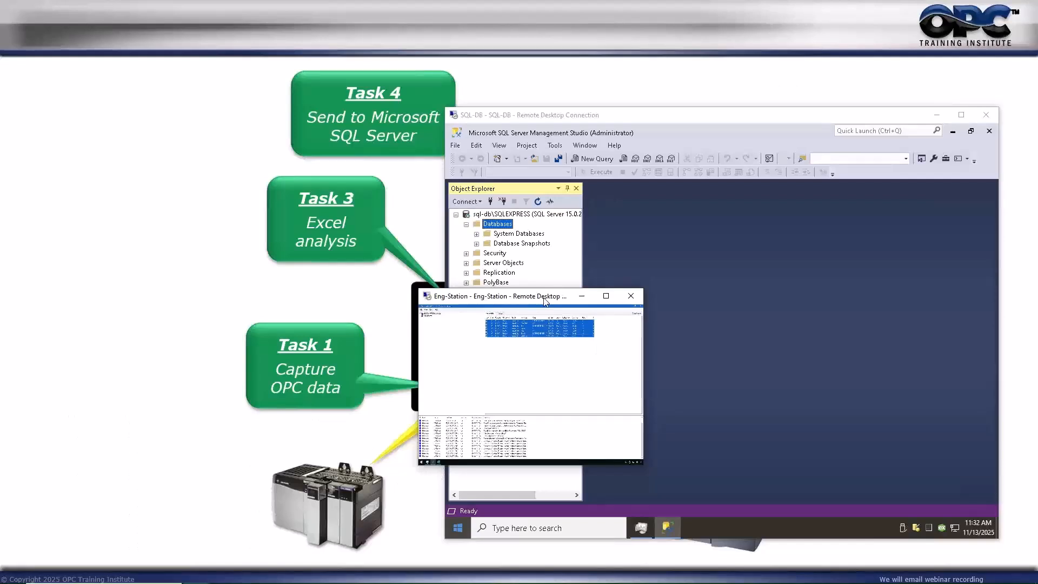
Reposition and enlarge the Eng-Station window and show OPC Expert's Archive items list.
{"action": "left_click_drag", "start_coordinate": [545, 301], "coordinate": [162, 236]}
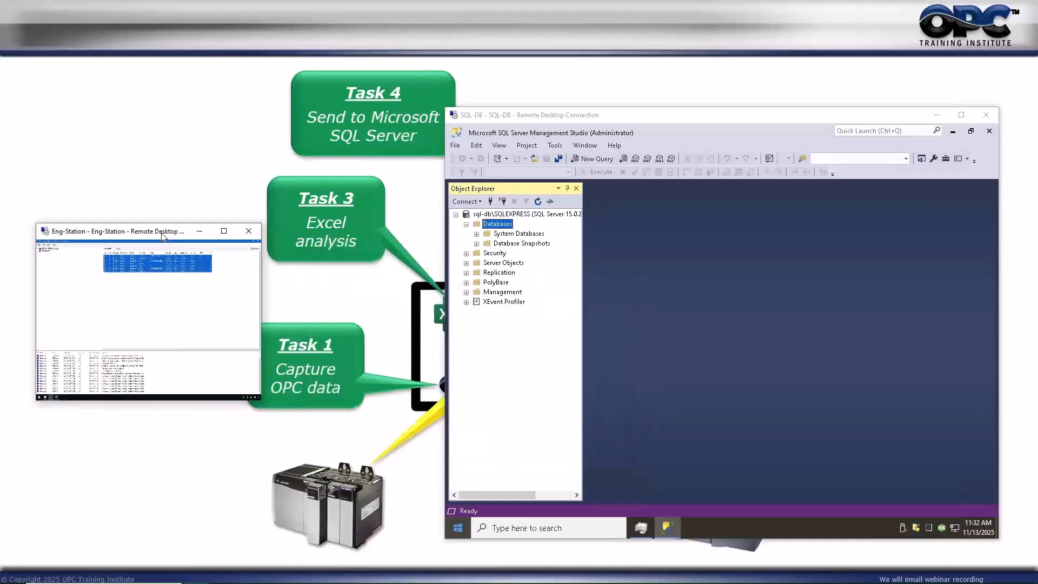
{"action": "left_click_drag", "start_coordinate": [277, 411], "coordinate": [456, 500]}
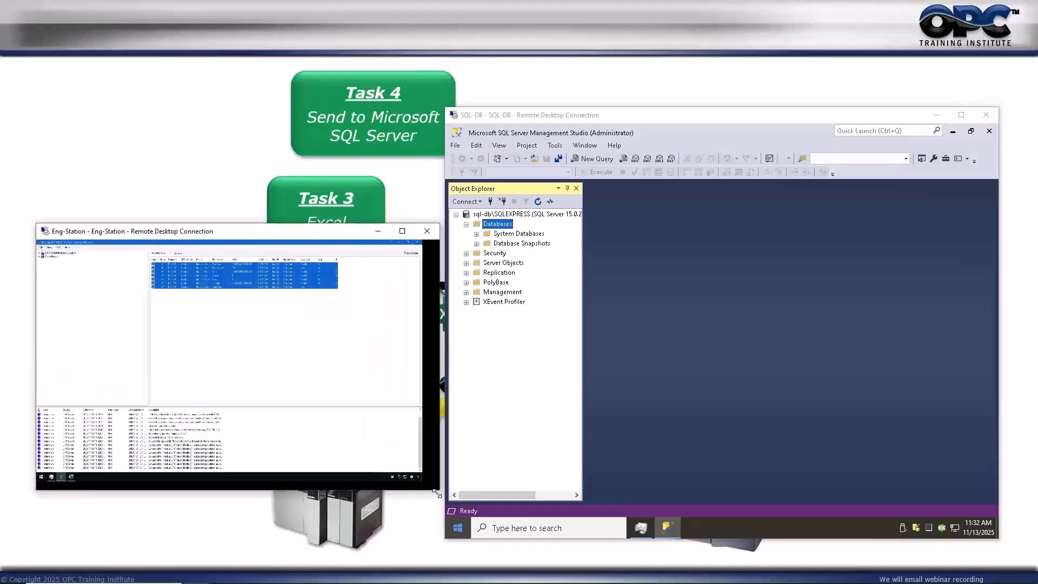
{"action": "left_click", "coordinate": [183, 253]}
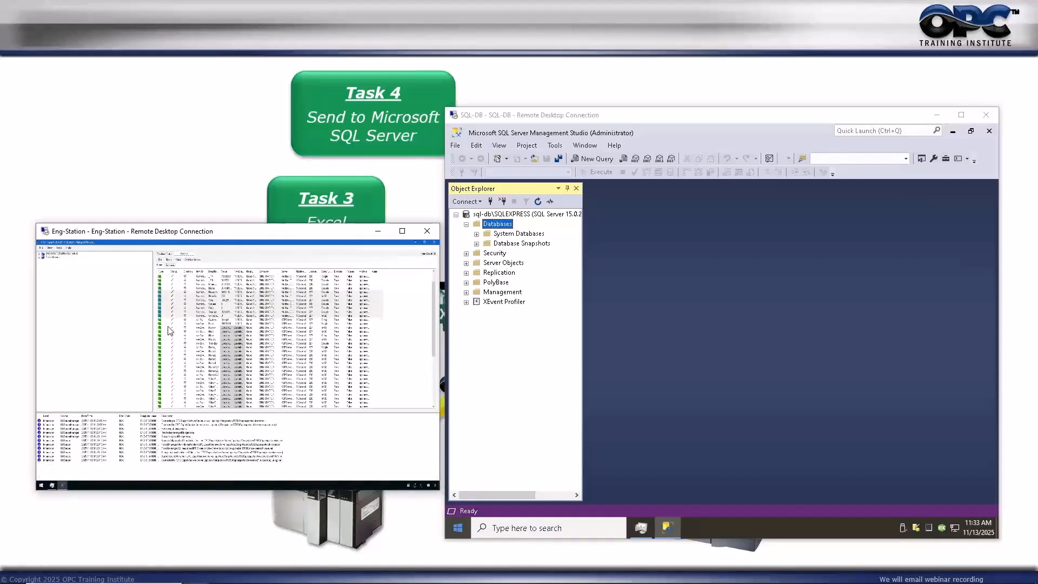
{"action": "left_click", "coordinate": [161, 353]}
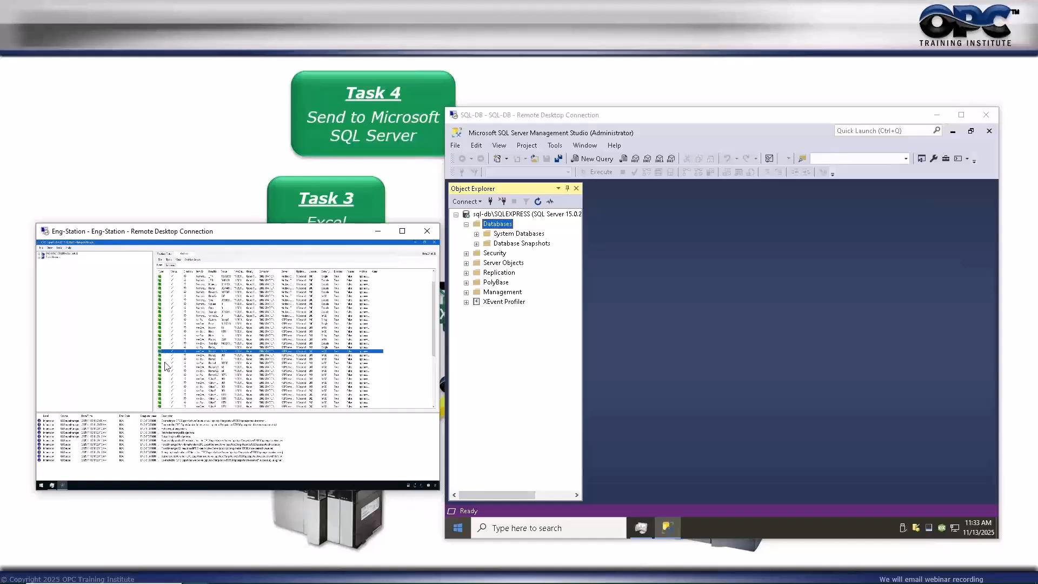
Refresh SSMS databases, expand History > Tables, and select dbo.Items.
{"action": "left_click", "coordinate": [499, 228]}
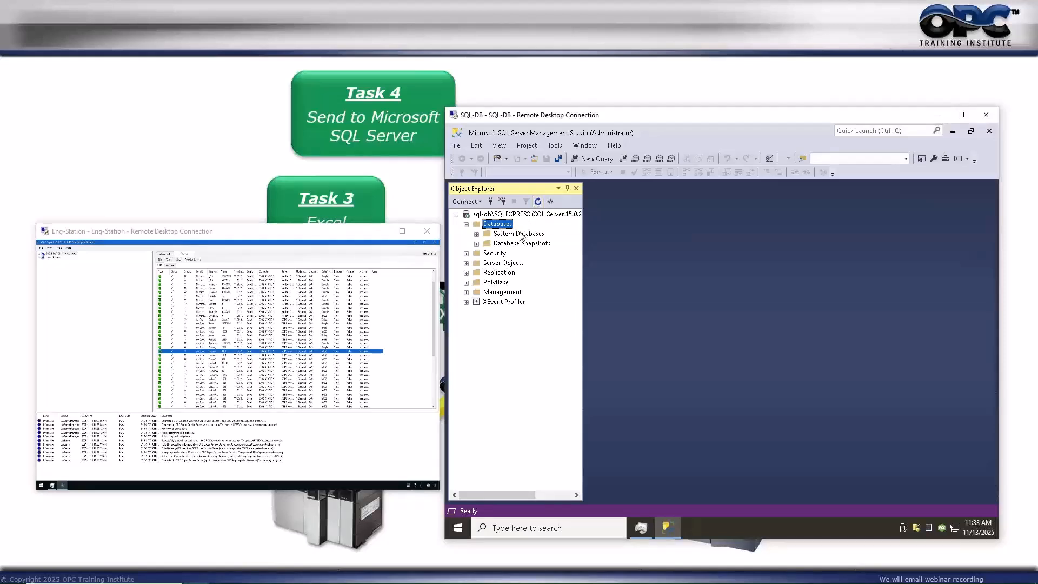
{"action": "left_click", "coordinate": [537, 201]}
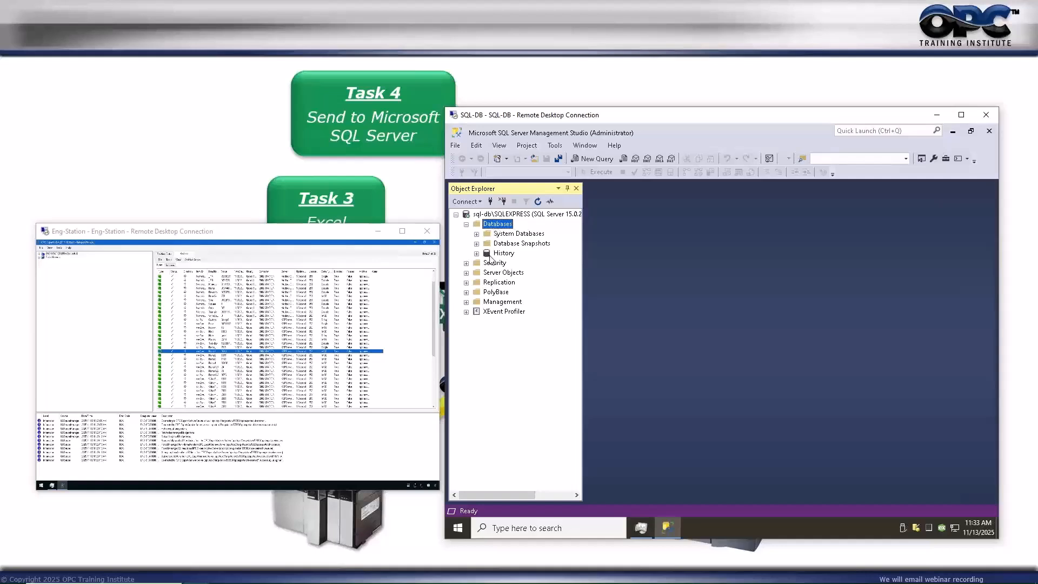
{"action": "left_click", "coordinate": [490, 257]}
{"action": "left_click", "coordinate": [476, 253]}
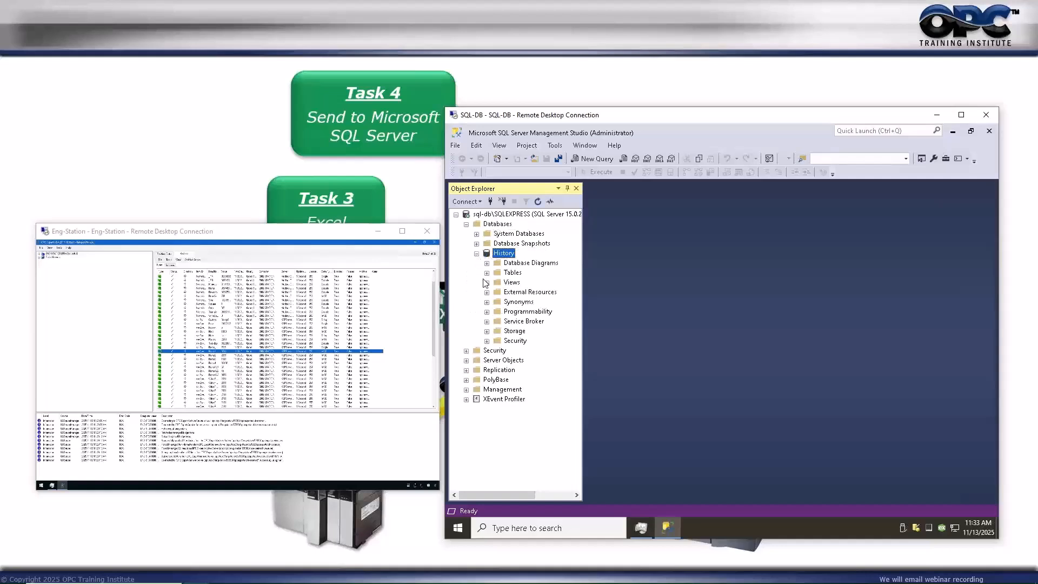
{"action": "left_click", "coordinate": [487, 273]}
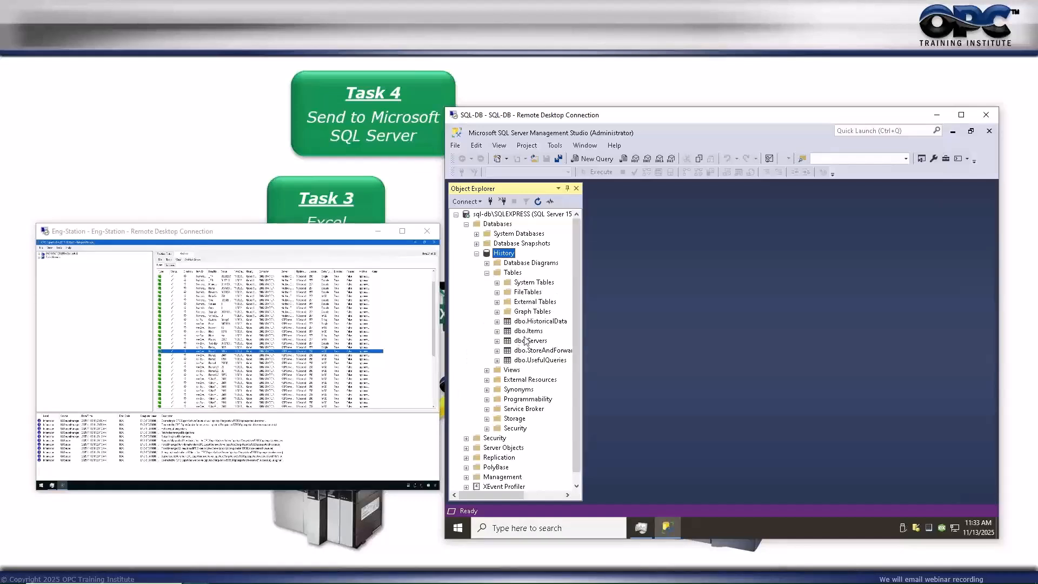
{"action": "left_click", "coordinate": [526, 333]}
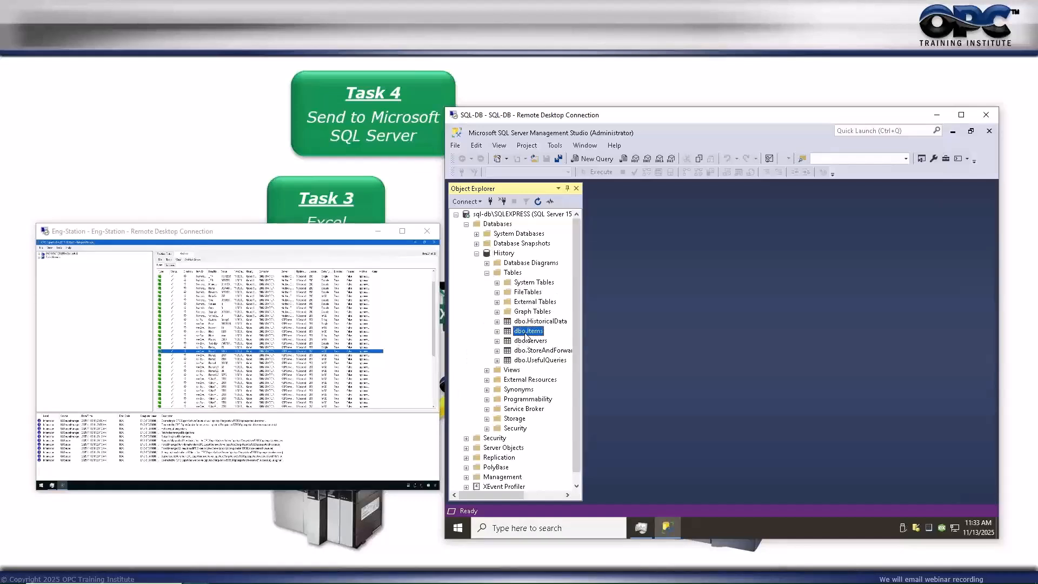
Run Select Top 1000 Rows on dbo.Items and re-execute it repeatedly to show the latest 60 tag values.
{"action": "right_click", "coordinate": [525, 336]}
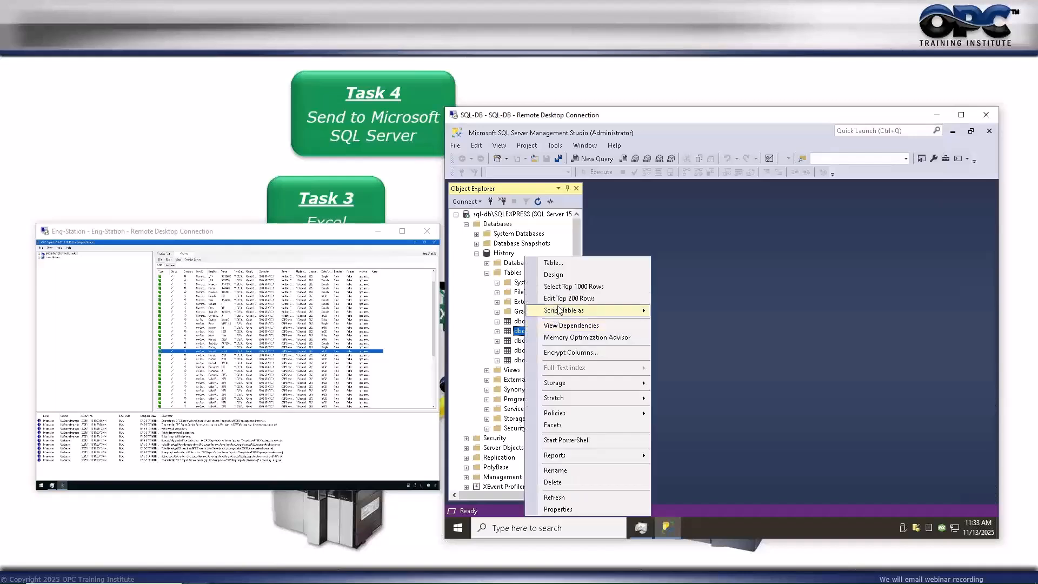
{"action": "left_click", "coordinate": [566, 288]}
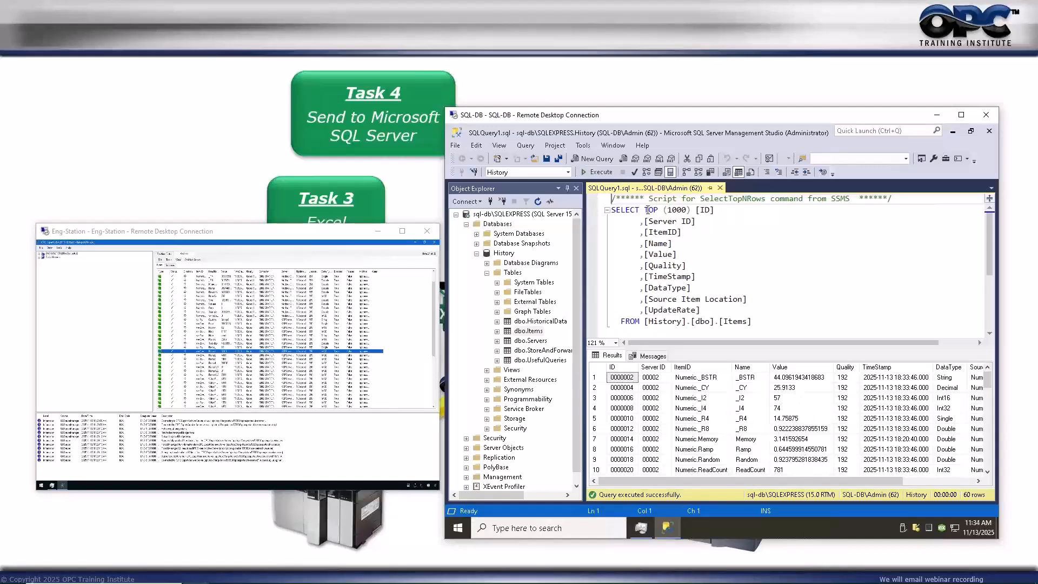
{"action": "left_click", "coordinate": [595, 177]}
{"action": "left_click", "coordinate": [787, 381]}
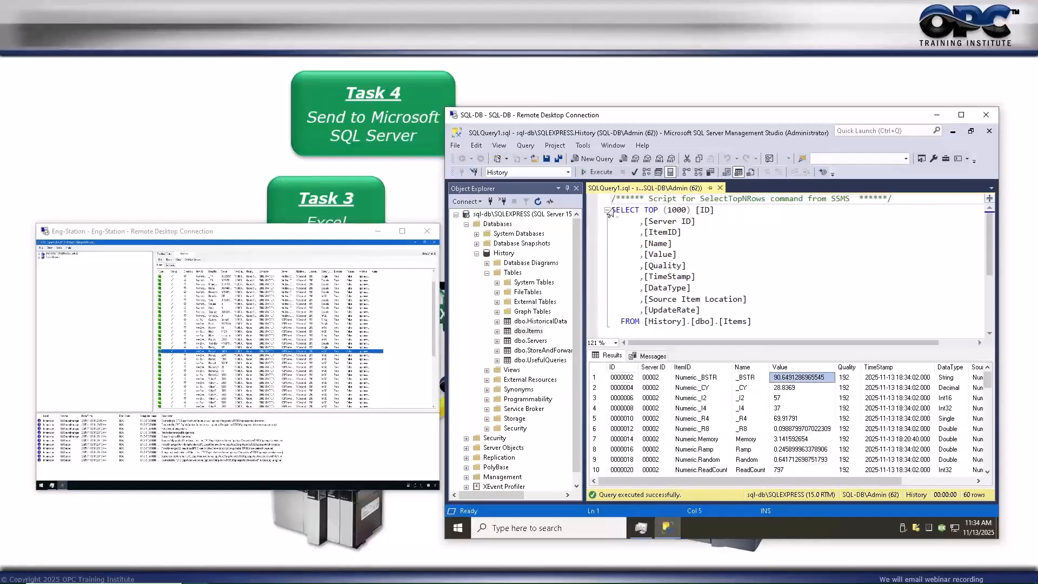
{"action": "left_click", "coordinate": [594, 172]}
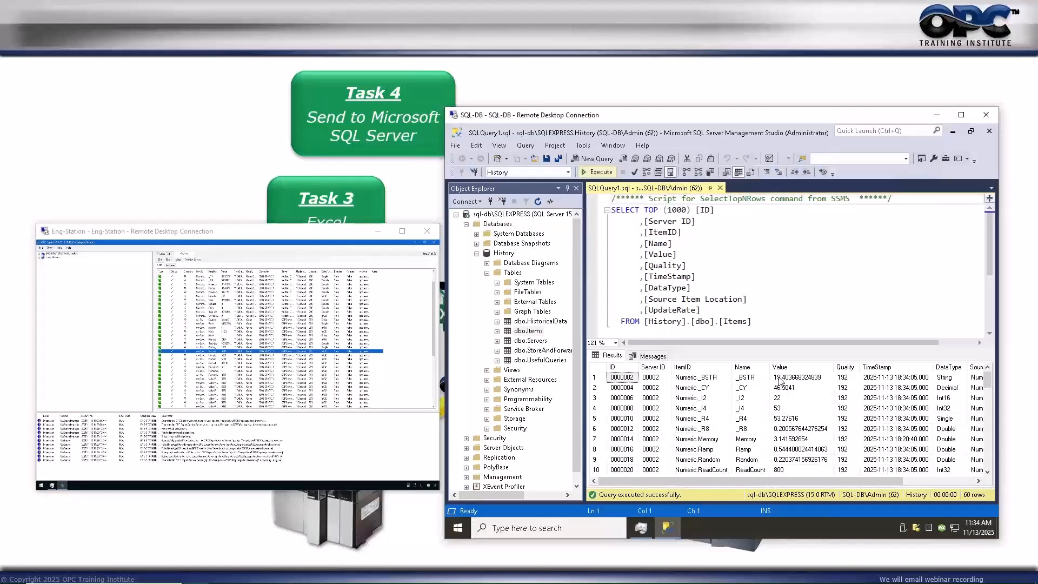
{"action": "key", "text": "F5"}
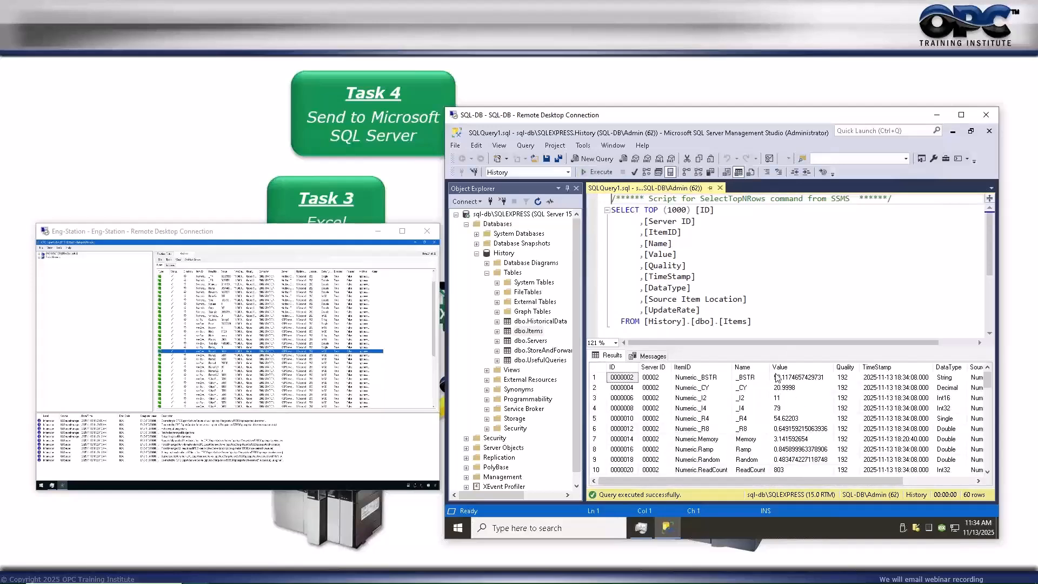
{"action": "key", "text": "F5"}
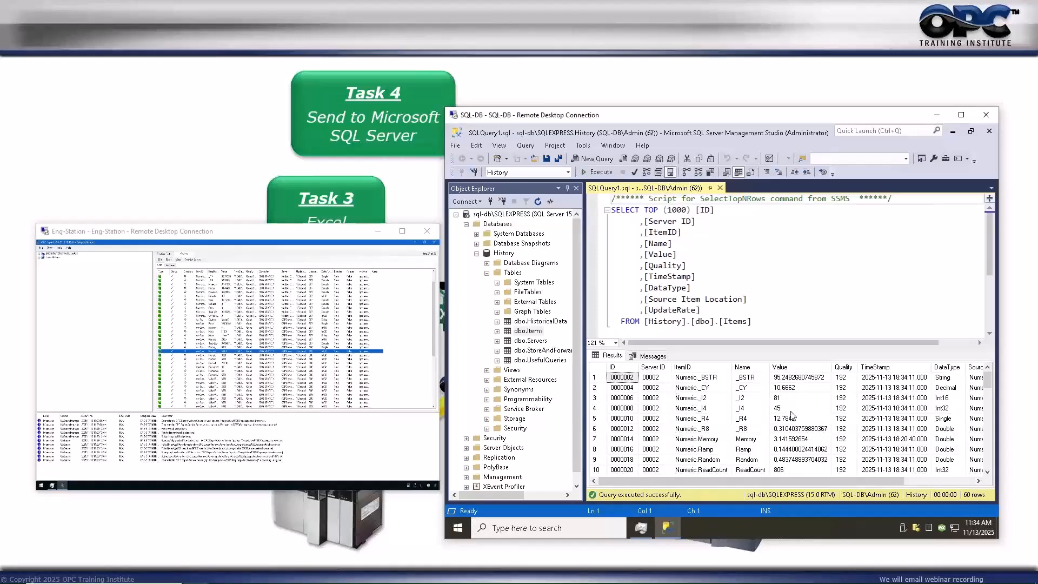
{"action": "mouse_move", "coordinate": [989, 382]}
{"action": "left_mouse_down"}
{"action": "mouse_move", "coordinate": [991, 457]}
{"action": "mouse_move", "coordinate": [985, 378]}
{"action": "left_mouse_up"}
Query dbo.HistoricalData ordered by TimeStamp descending, with the row limit raised to TOP 100000.
{"action": "right_click", "coordinate": [534, 322]}
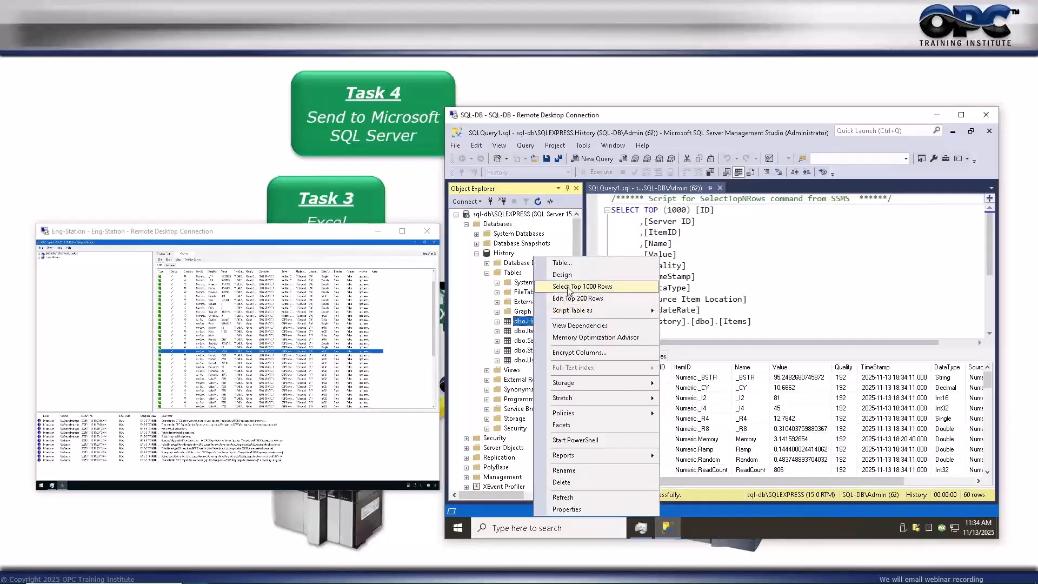
{"action": "left_click", "coordinate": [568, 289]}
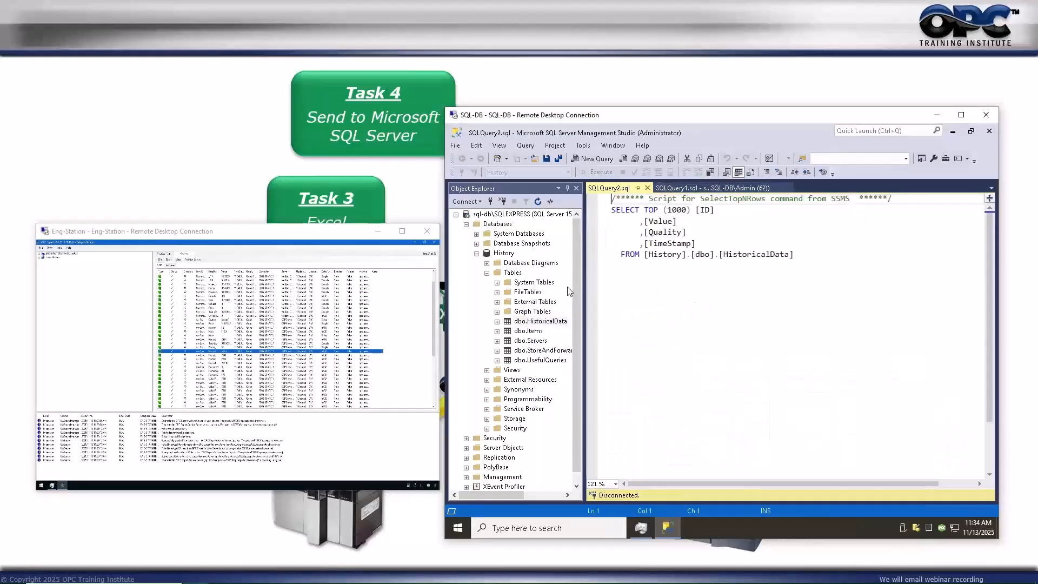
{"action": "left_click", "coordinate": [830, 254]}
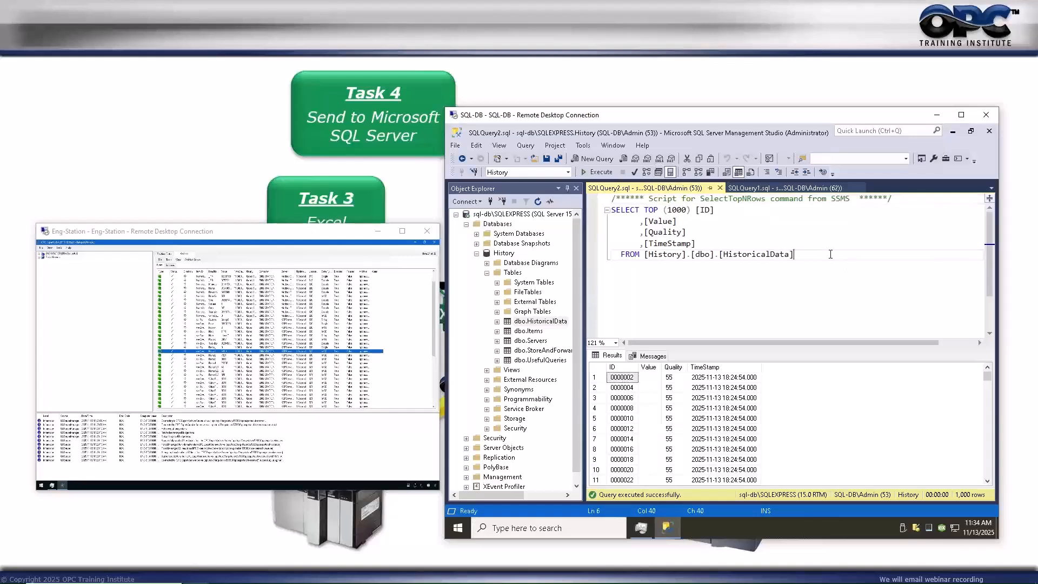
{"action": "key", "text": "Return"}
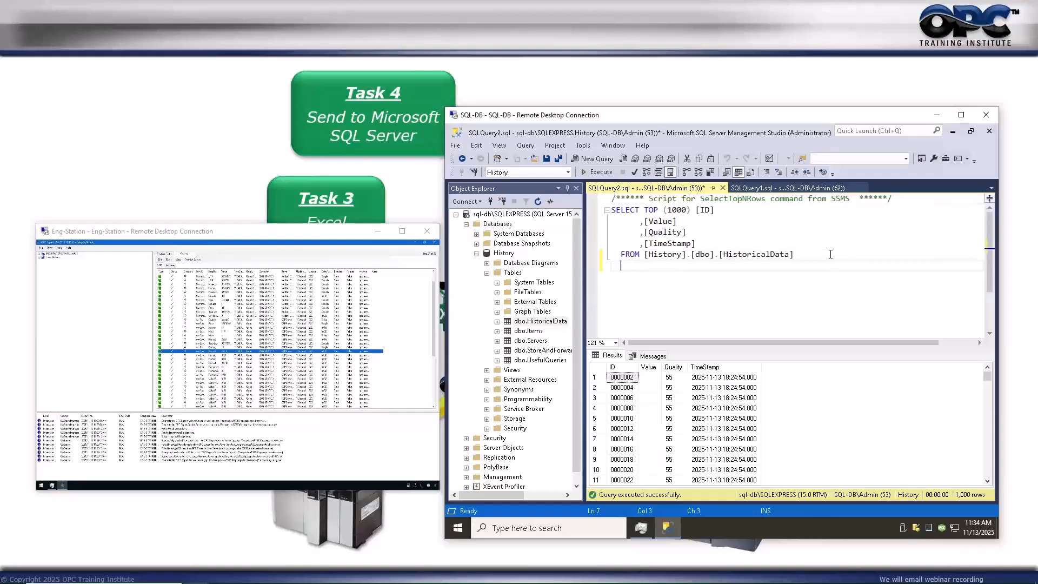
{"action": "type", "text": "order by timeStamp desc"}
{"action": "key", "text": "F5"}
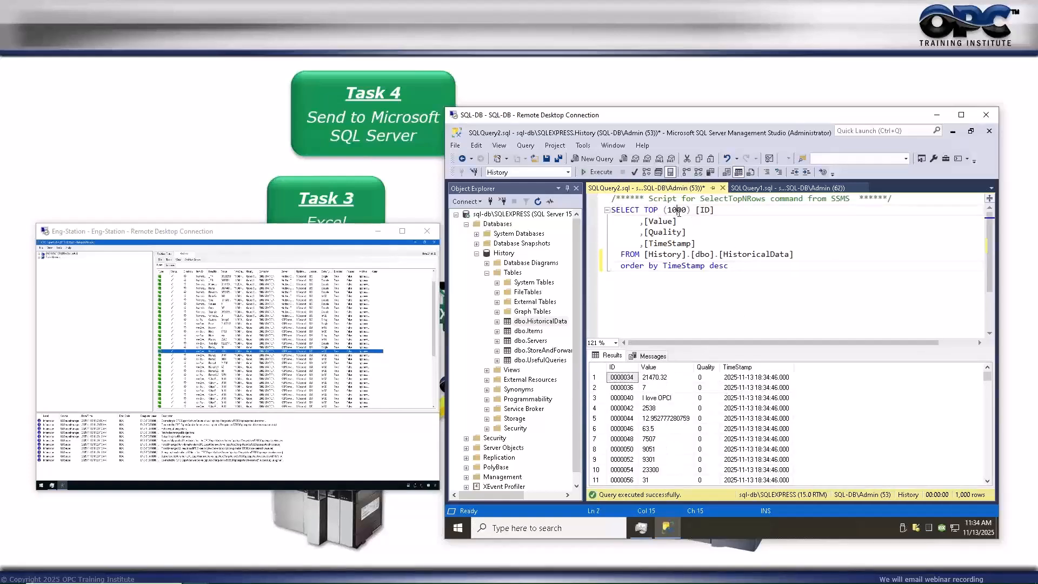
{"action": "type", "text": "00"}
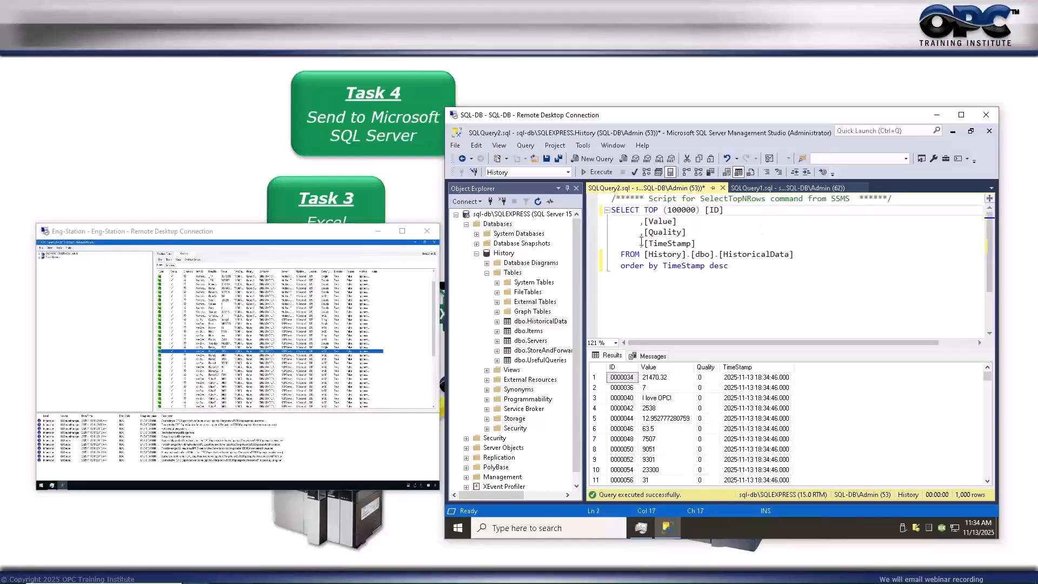
{"action": "left_click", "coordinate": [597, 172]}
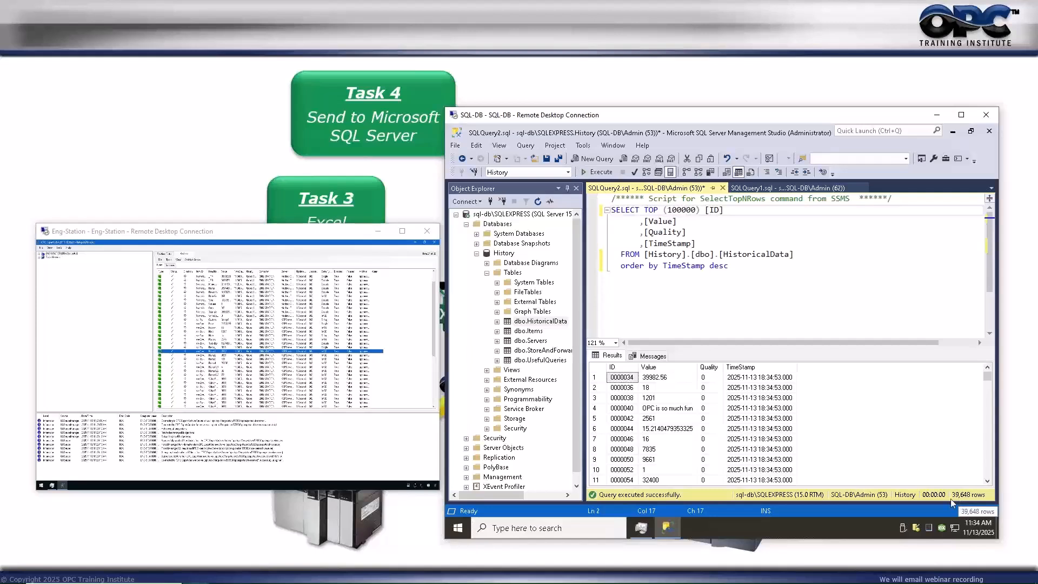
Re-run the HistoricalData query several times to pull in the newest rows, reaching 41,166 records.
{"action": "left_click", "coordinate": [598, 170]}
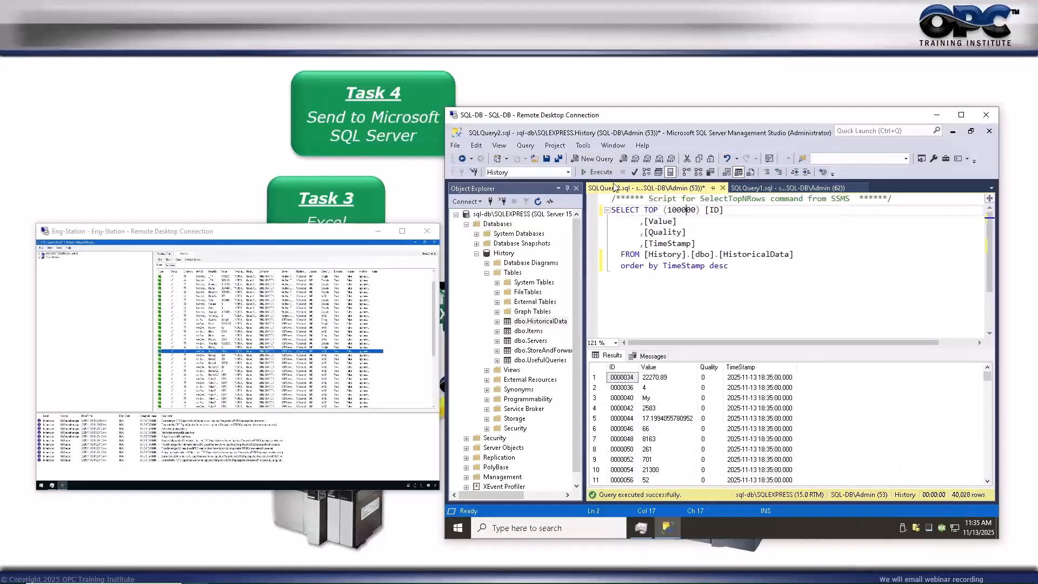
{"action": "left_click", "coordinate": [598, 171]}
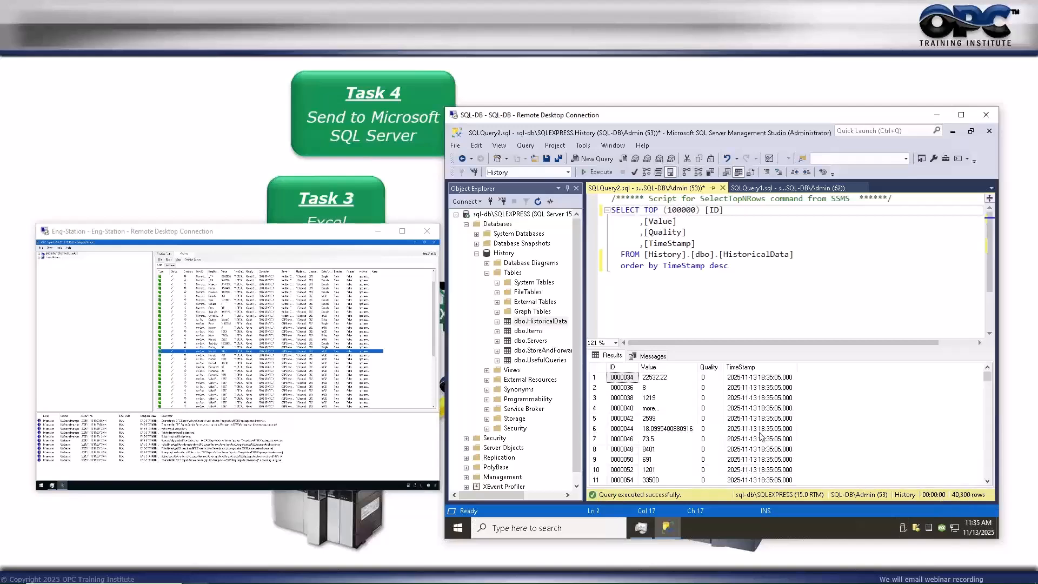
{"action": "left_click", "coordinate": [587, 172]}
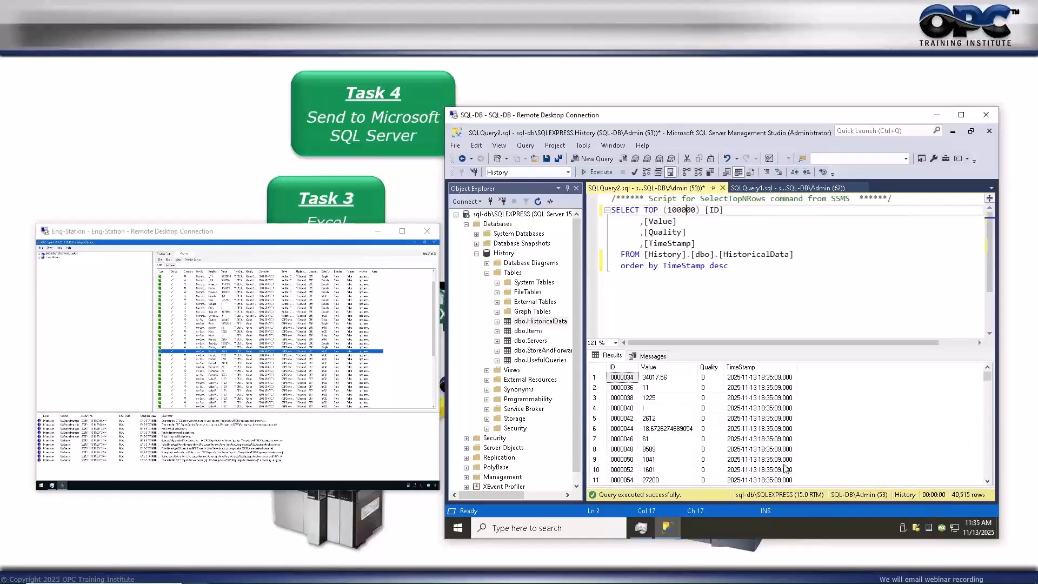
{"action": "left_click", "coordinate": [671, 379]}
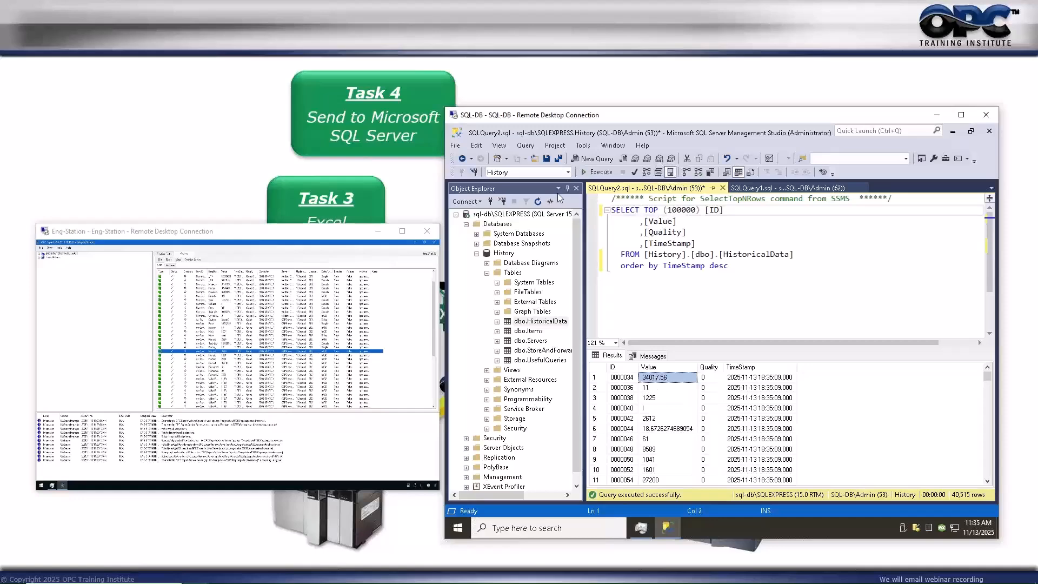
{"action": "left_click", "coordinate": [598, 172]}
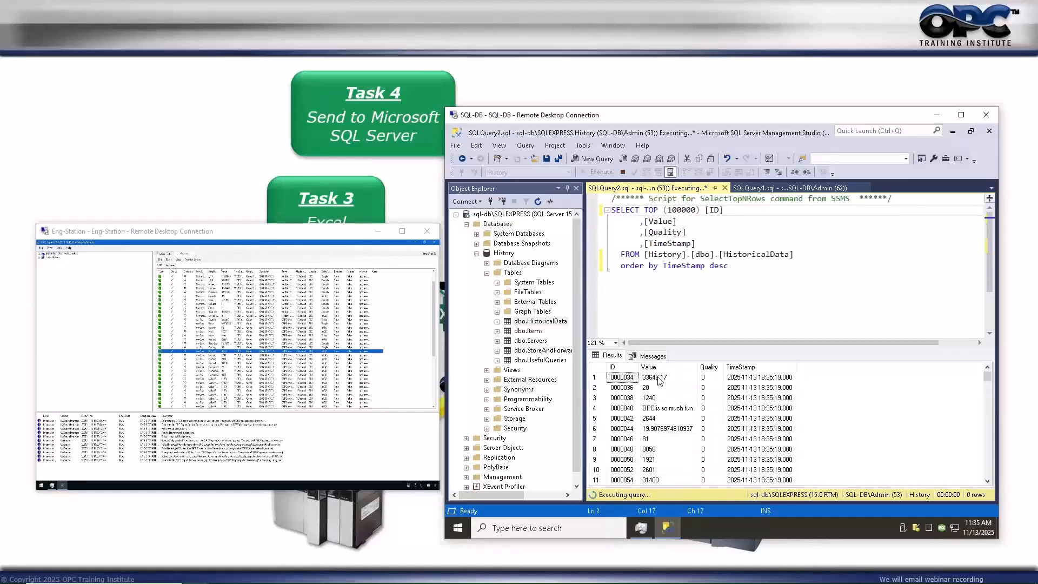
{"action": "left_click", "coordinate": [661, 377]}
{"action": "left_click", "coordinate": [600, 173]}
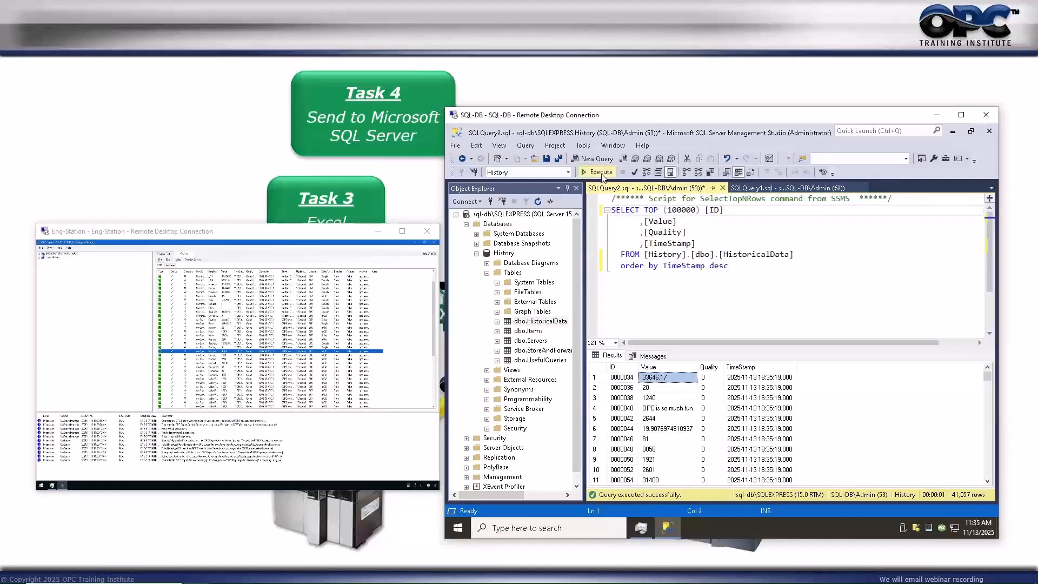
{"action": "left_click", "coordinate": [653, 380]}
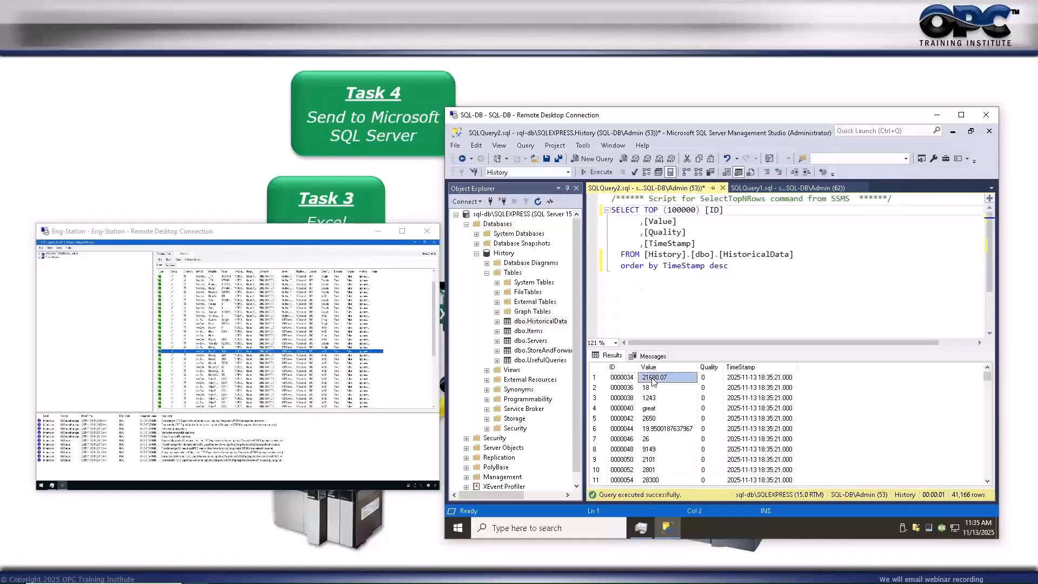
{"action": "scroll", "coordinate": [664, 412], "scroll_direction": "down", "scroll_amount": 1}
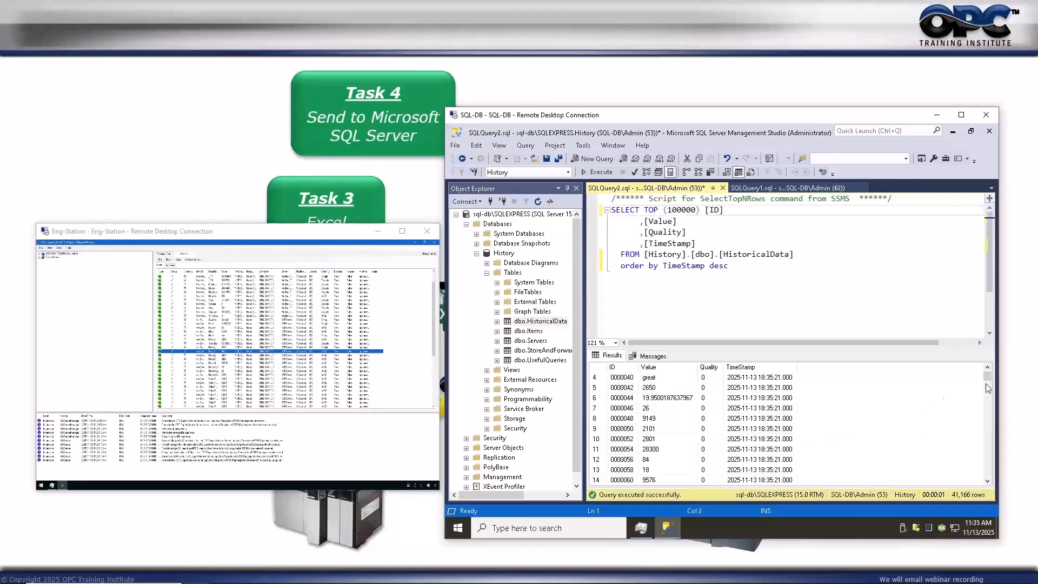
{"action": "left_click_drag", "start_coordinate": [990, 377], "coordinate": [985, 384]}
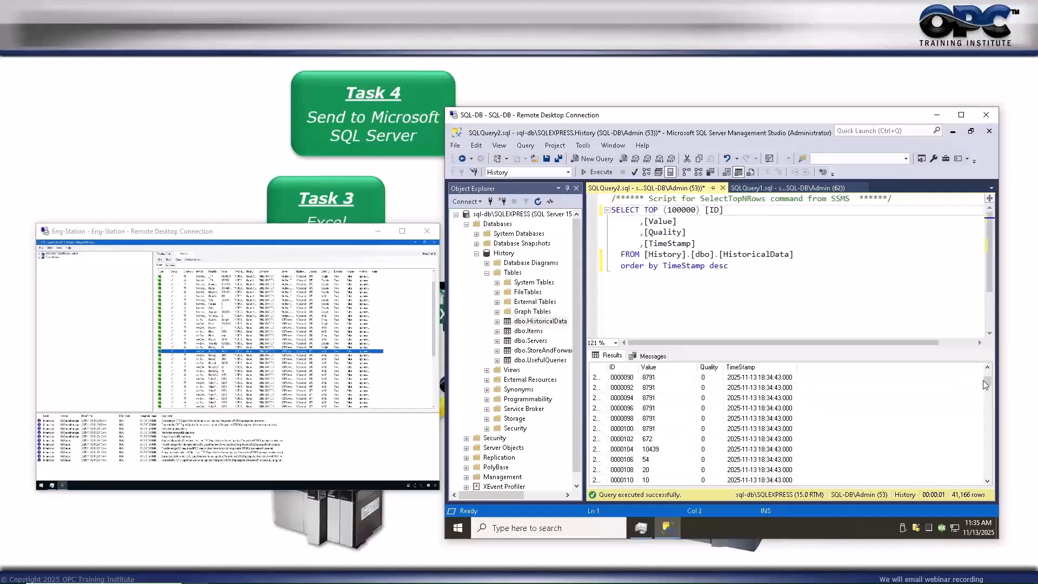
{"action": "left_click", "coordinate": [987, 481]}
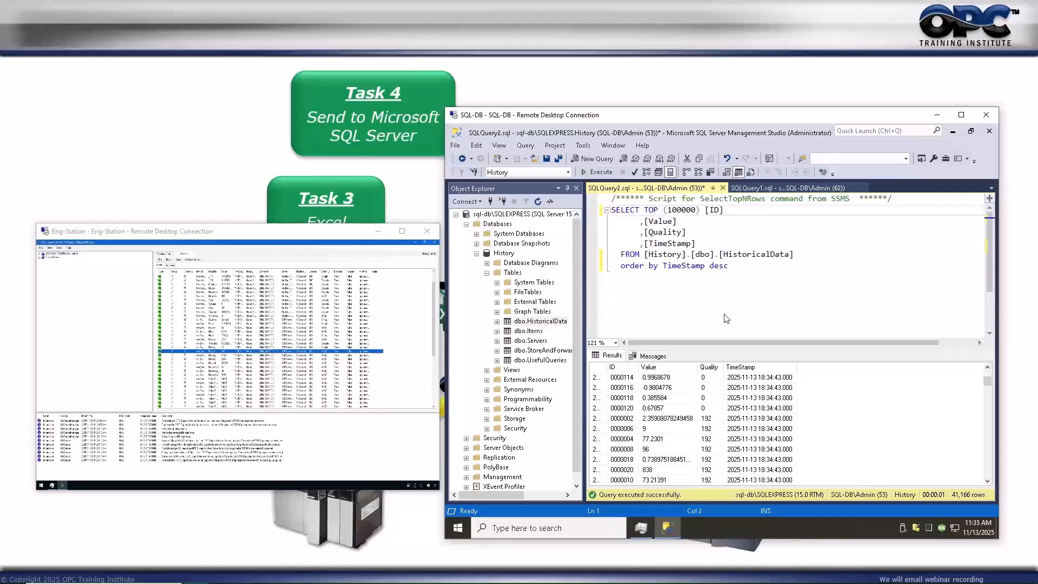
List dbo.UsefulQueries and copy the first saved query's text.
{"action": "right_click", "coordinate": [525, 362]}
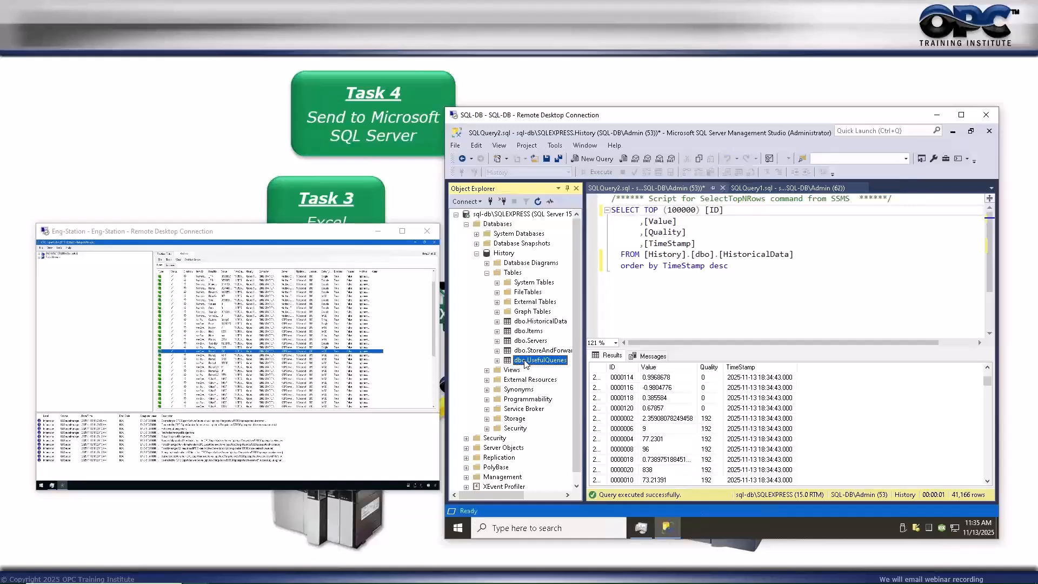
{"action": "left_click", "coordinate": [590, 286]}
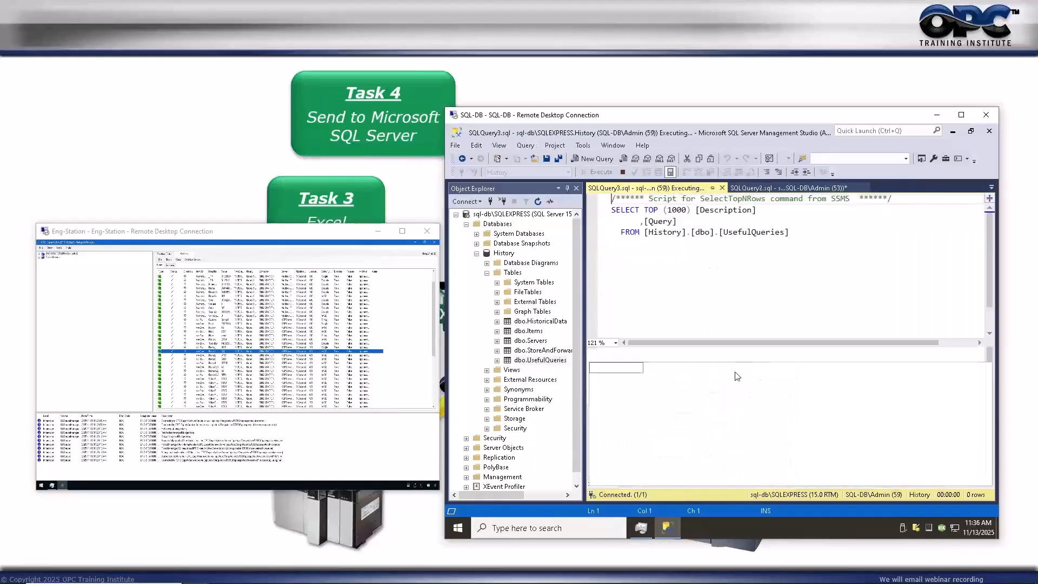
{"action": "right_click", "coordinate": [764, 380]}
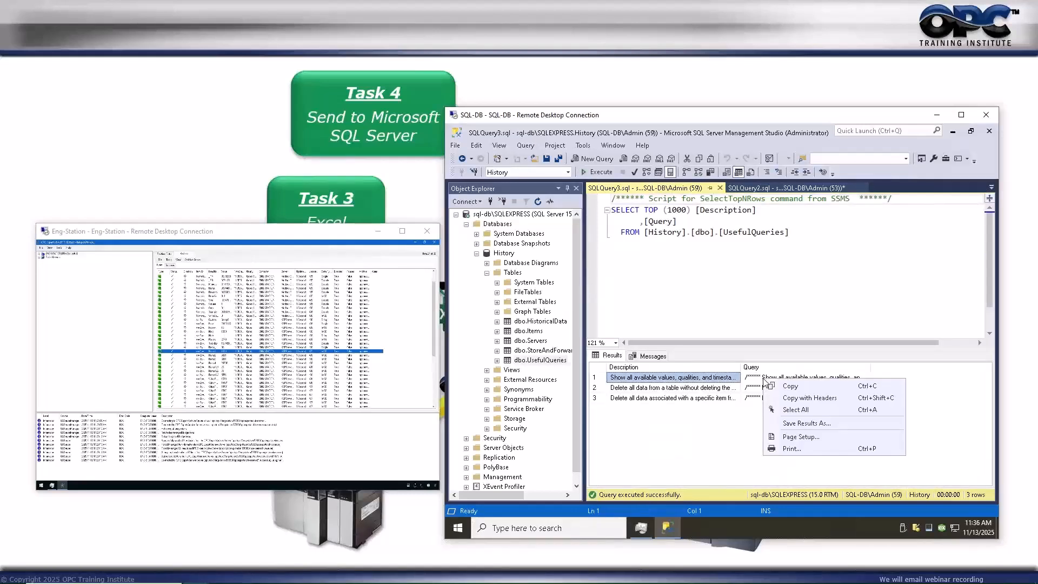
{"action": "left_click", "coordinate": [754, 379]}
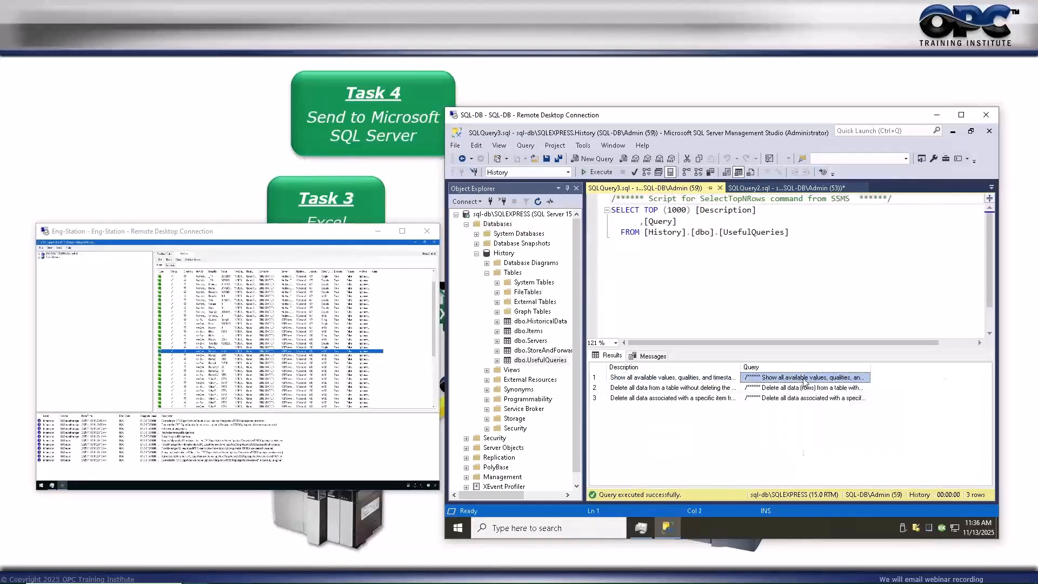
{"action": "right_click", "coordinate": [804, 380]}
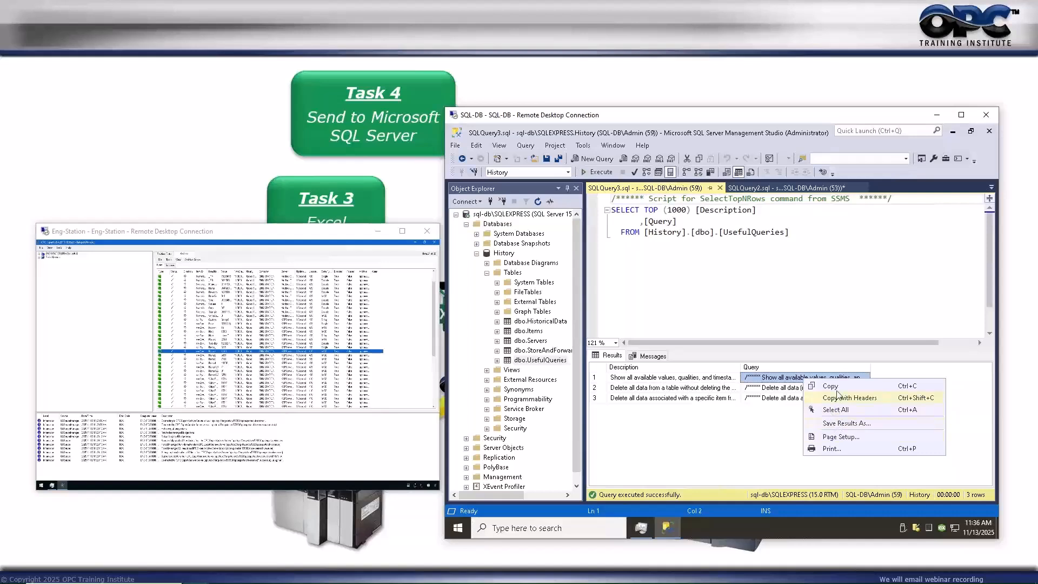
{"action": "left_click", "coordinate": [830, 387]}
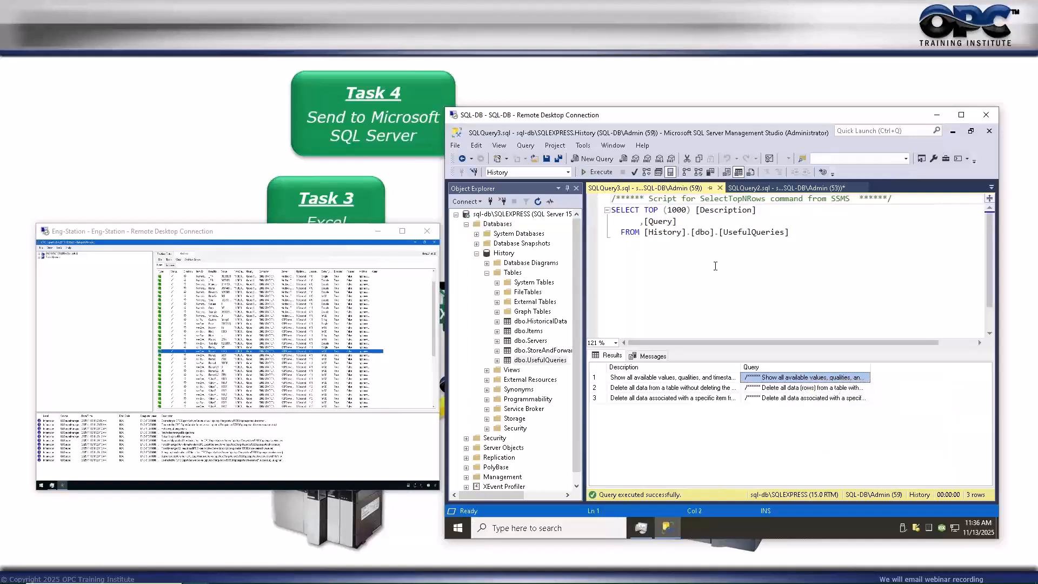
Paste the saved query into the editor, replace the placeholder item name with Flow, and run it.
{"action": "key", "text": "ctrl+a"}
{"action": "key", "text": "ctrl+v"}
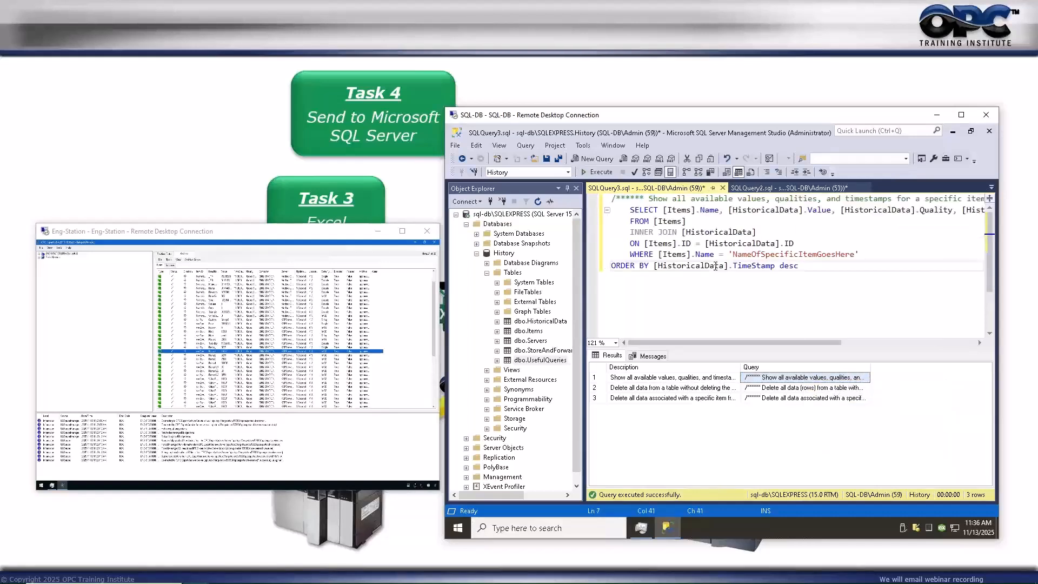
{"action": "left_click_drag", "start_coordinate": [732, 254], "coordinate": [855, 258]}
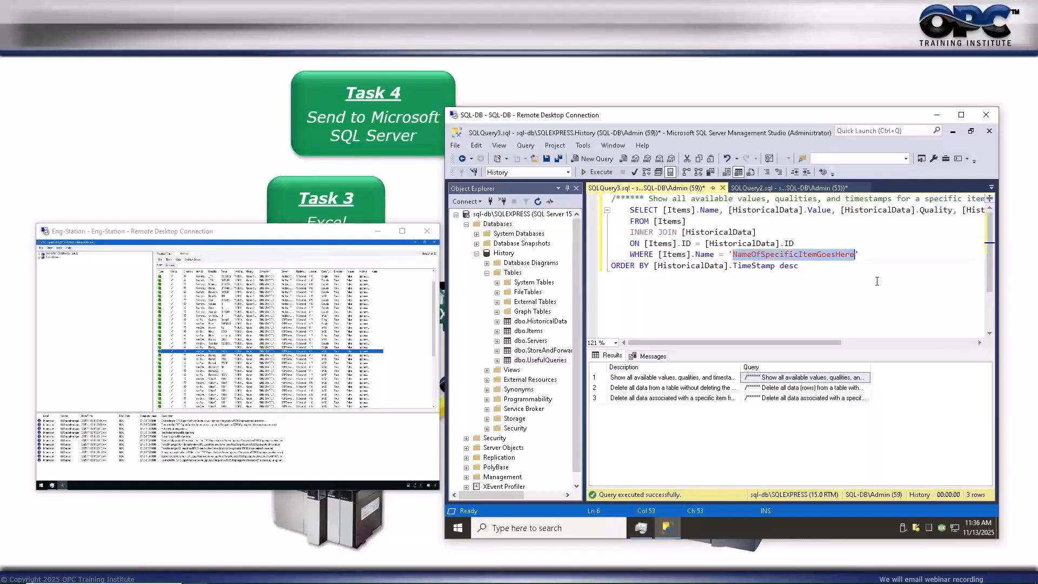
{"action": "type", "text": "Flow"}
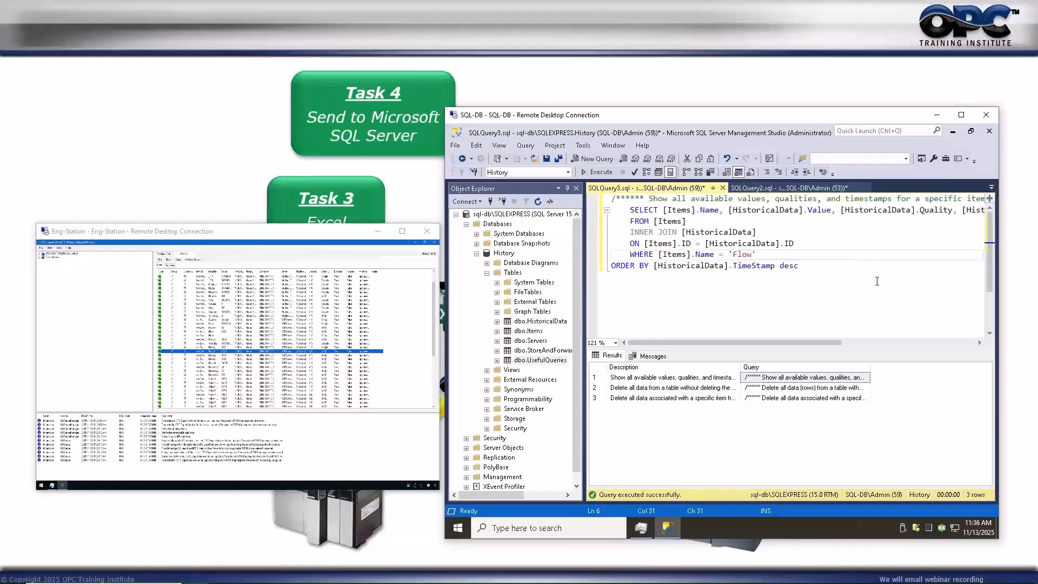
{"action": "key", "text": "F5"}
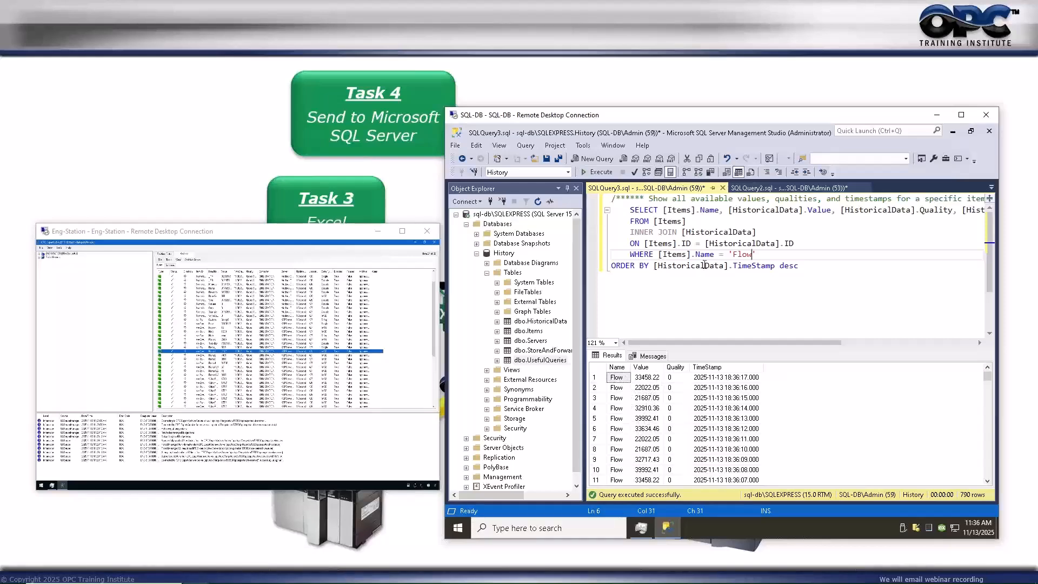
Re-run the Flow query repeatedly, tracking the 21800.48 reading as results grow to 833 rows.
{"action": "left_click", "coordinate": [596, 172]}
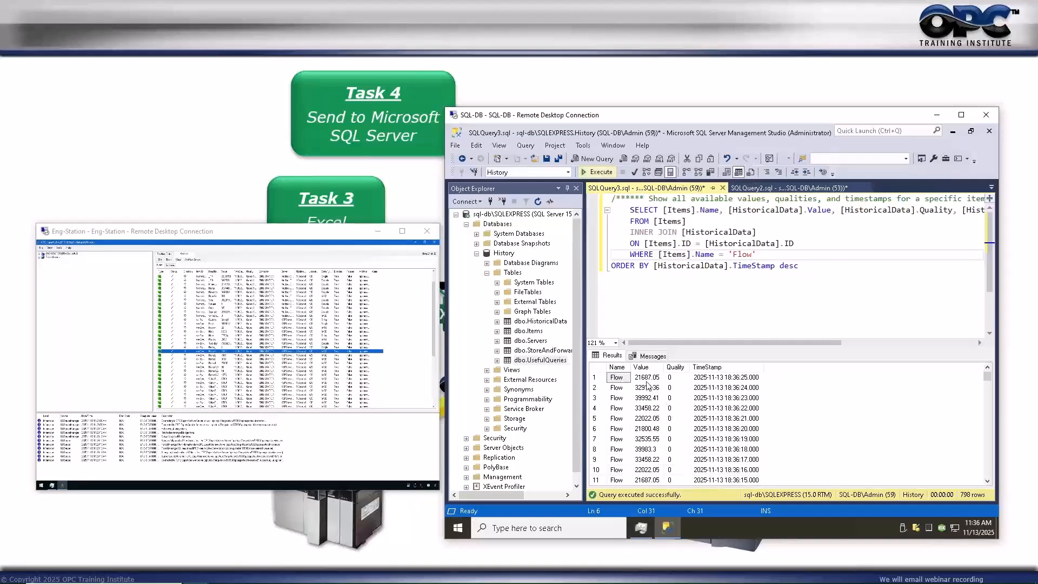
{"action": "left_click", "coordinate": [649, 429]}
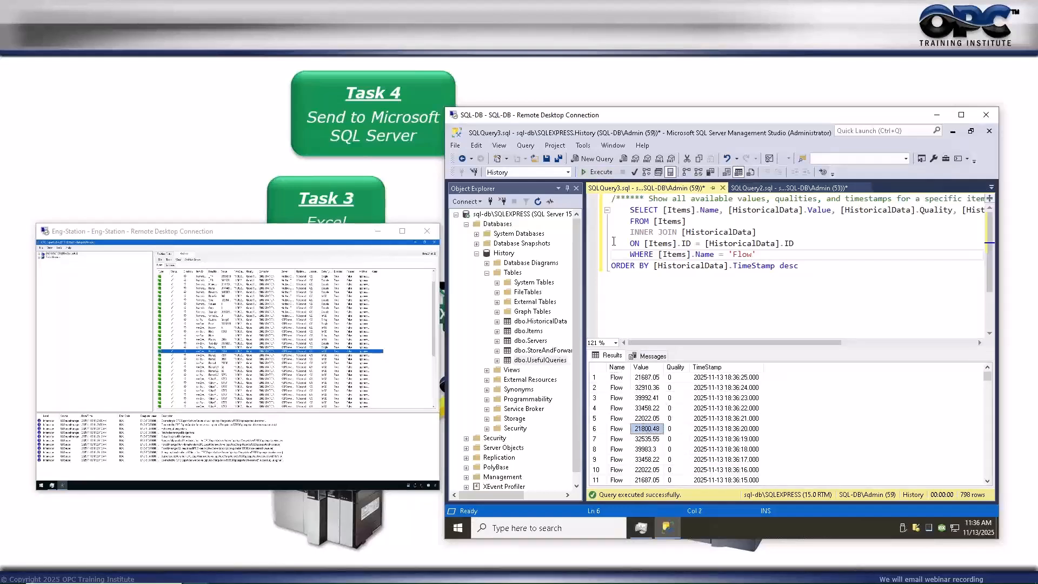
{"action": "left_click", "coordinate": [597, 172]}
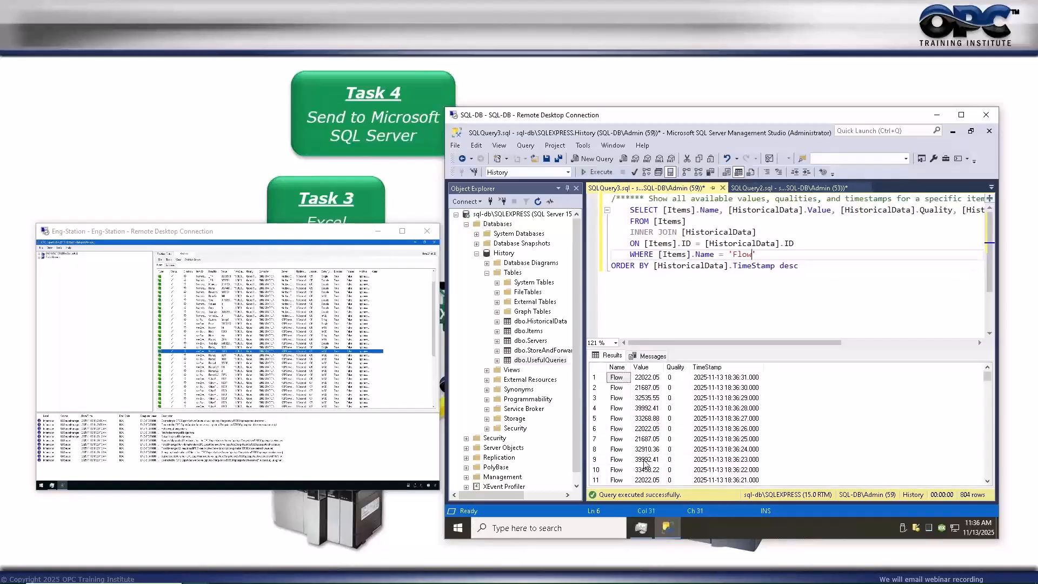
{"action": "scroll", "coordinate": [645, 464], "scroll_direction": "down", "scroll_amount": 1}
{"action": "left_click", "coordinate": [658, 460]}
{"action": "left_click", "coordinate": [598, 172]}
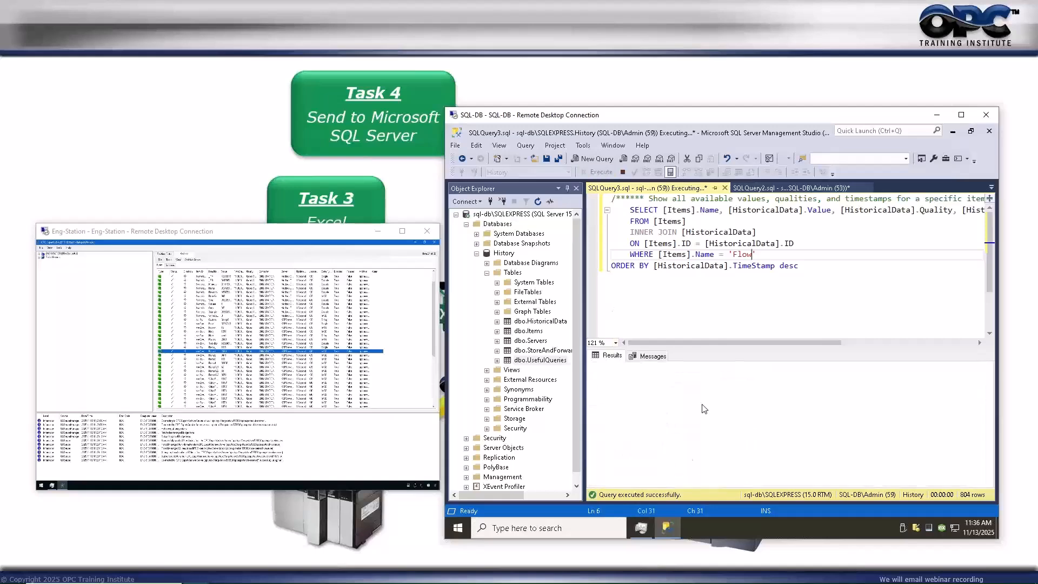
{"action": "scroll", "coordinate": [651, 466], "scroll_direction": "down", "scroll_amount": 4}
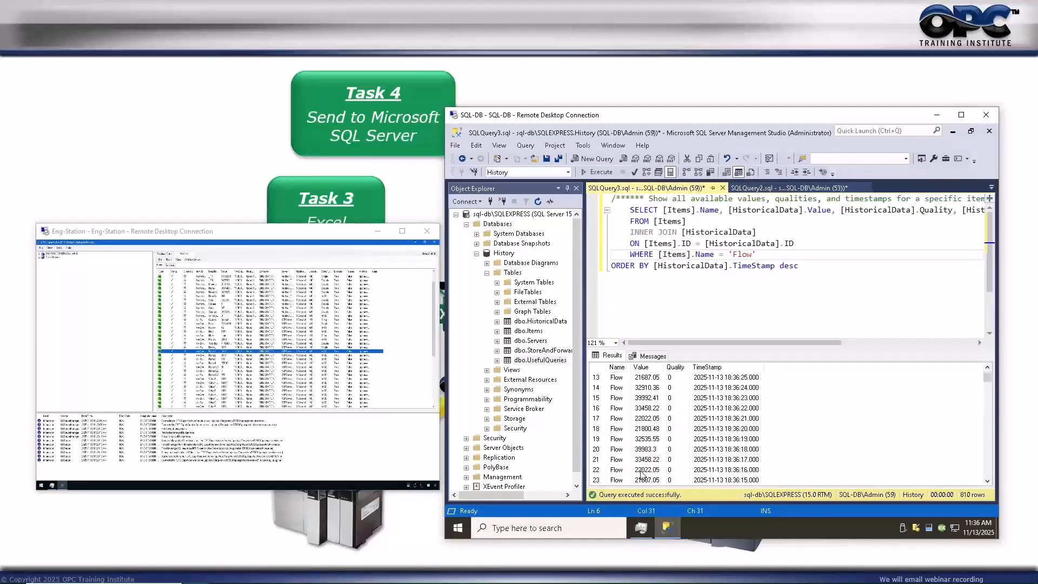
{"action": "scroll", "coordinate": [642, 475], "scroll_direction": "down", "scroll_amount": 2}
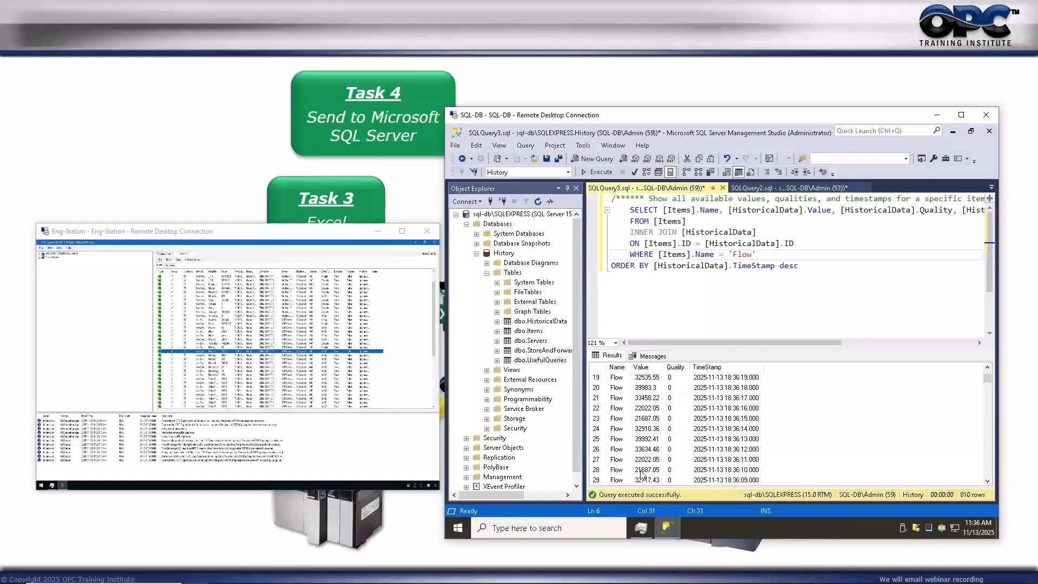
{"action": "scroll", "coordinate": [646, 461], "scroll_direction": "up", "scroll_amount": 2}
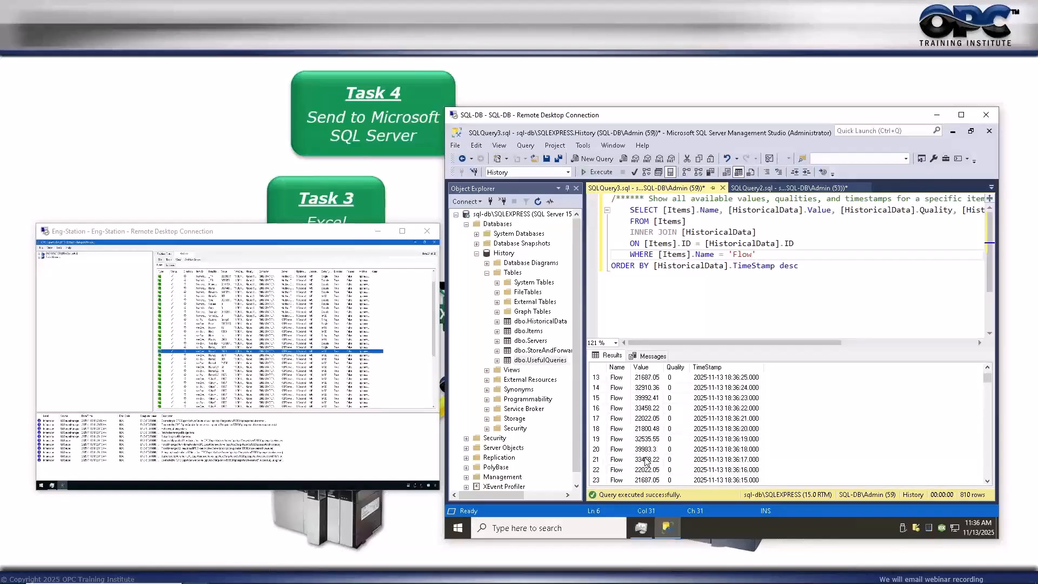
{"action": "left_click", "coordinate": [648, 430]}
{"action": "left_click", "coordinate": [598, 172]}
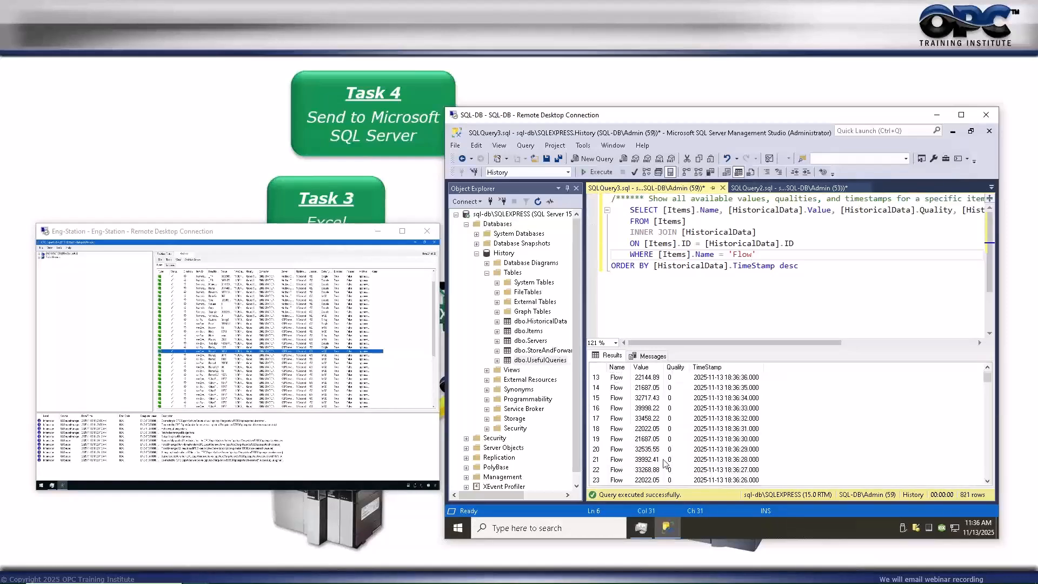
{"action": "scroll", "coordinate": [639, 476], "scroll_direction": "down", "scroll_amount": 1}
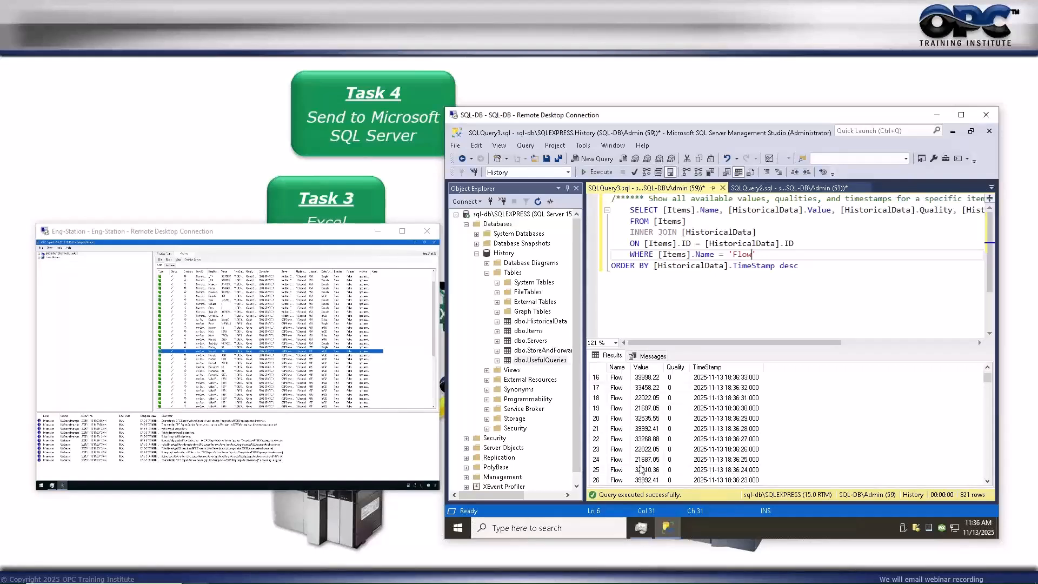
{"action": "scroll", "coordinate": [641, 469], "scroll_direction": "down", "scroll_amount": 1}
{"action": "scroll", "coordinate": [646, 466], "scroll_direction": "down", "scroll_amount": 1}
{"action": "left_click", "coordinate": [647, 451]}
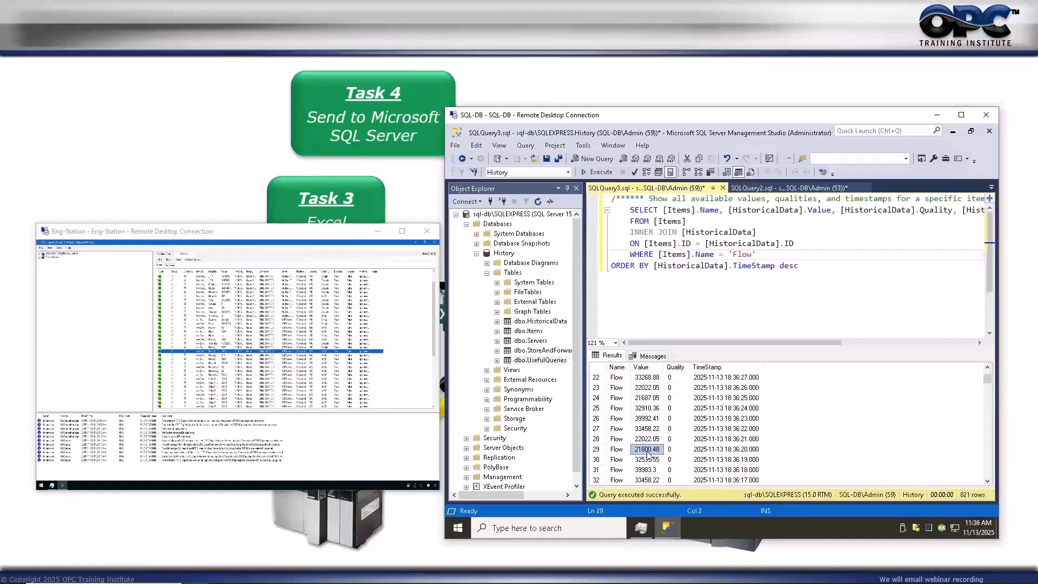
{"action": "scroll", "coordinate": [649, 454], "scroll_direction": "up", "scroll_amount": 7}
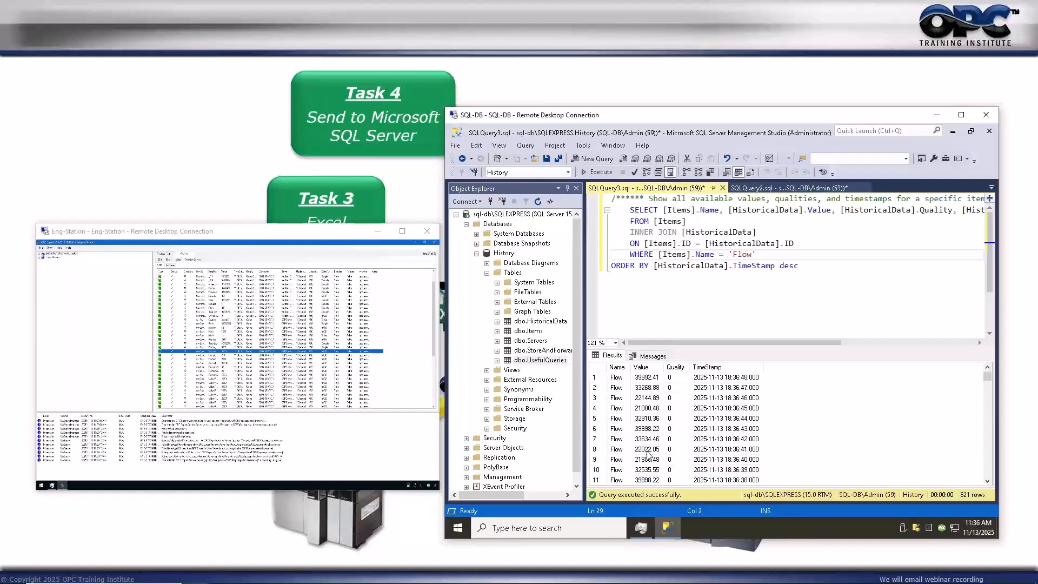
{"action": "left_click", "coordinate": [597, 172]}
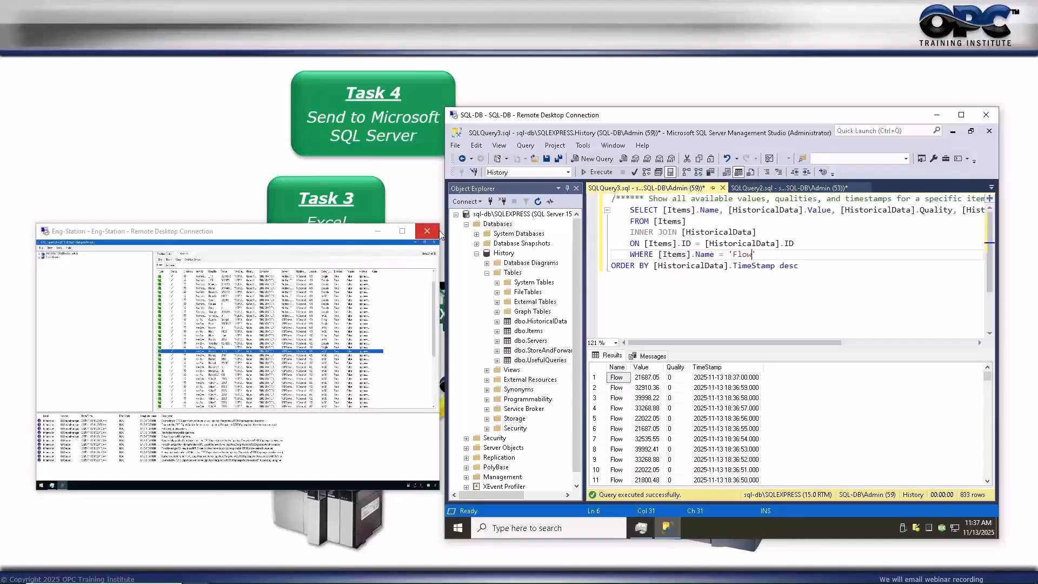
Un-maximize OPC Expert in the Eng-Station session, re-window the session, and drag OPC Expert up-left.
{"action": "left_click", "coordinate": [406, 240]}
{"action": "left_click", "coordinate": [404, 233]}
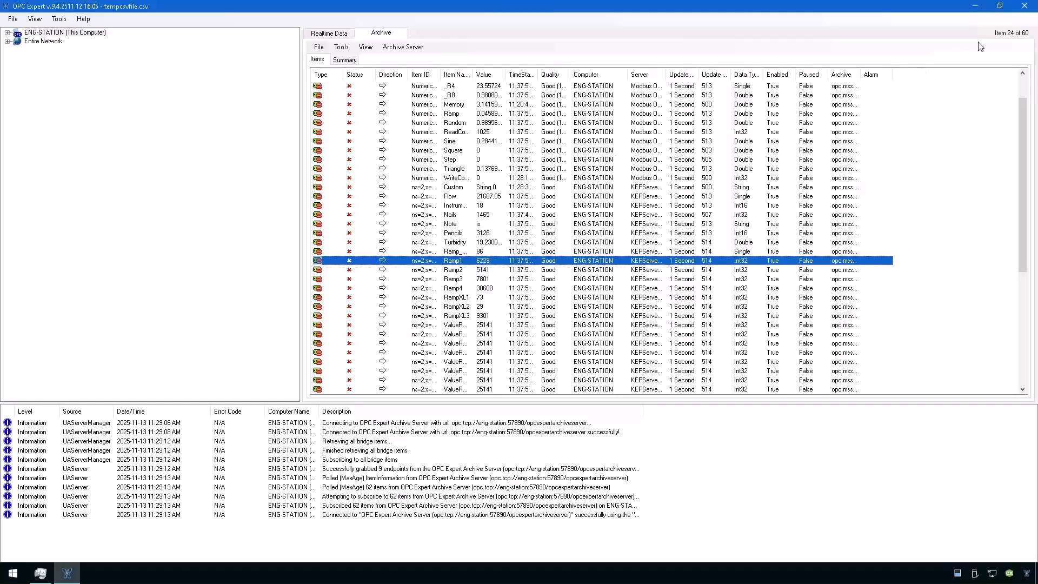
{"action": "left_click", "coordinate": [999, 6]}
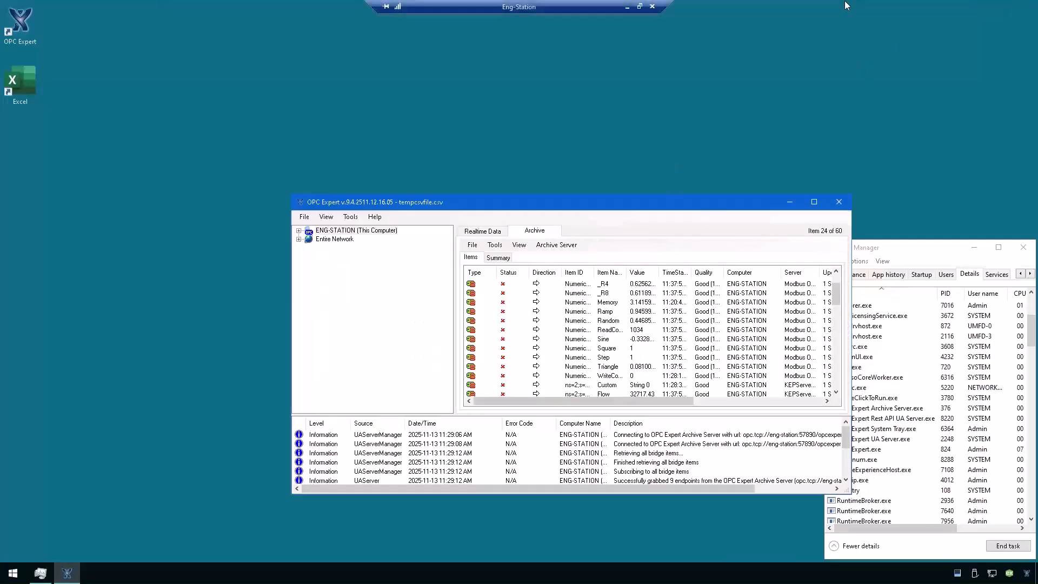
{"action": "left_click", "coordinate": [640, 6]}
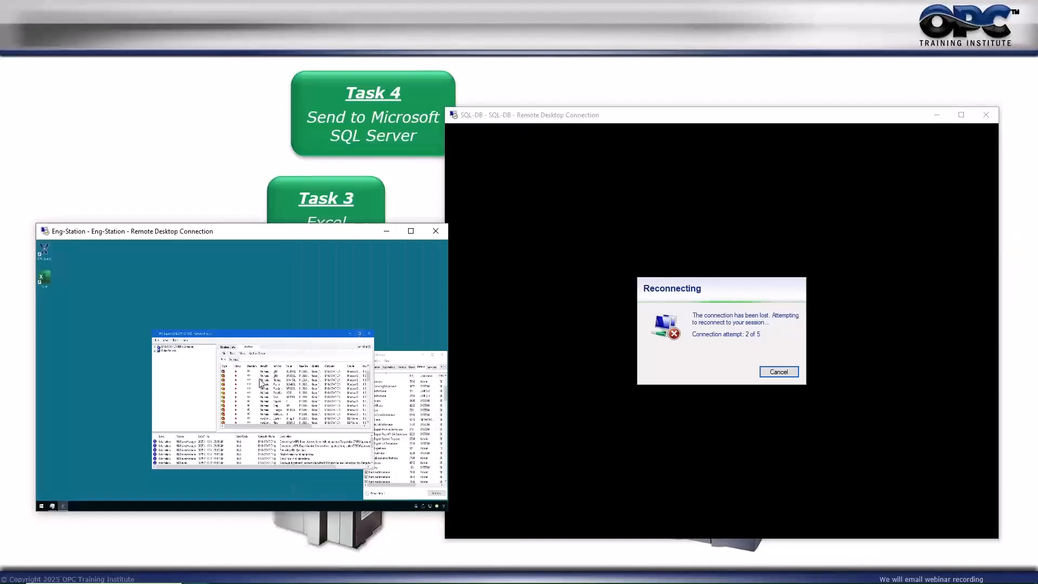
{"action": "left_click_drag", "start_coordinate": [270, 334], "coordinate": [205, 281]}
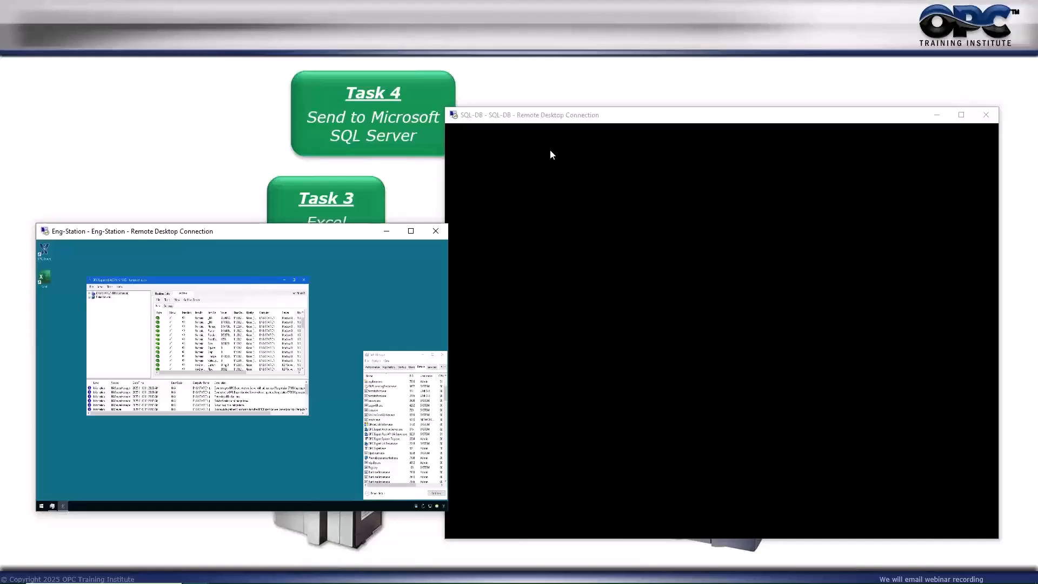
Re-run the Flow history query in the SQL-DB session and review the returned rows.
{"action": "left_click", "coordinate": [518, 150]}
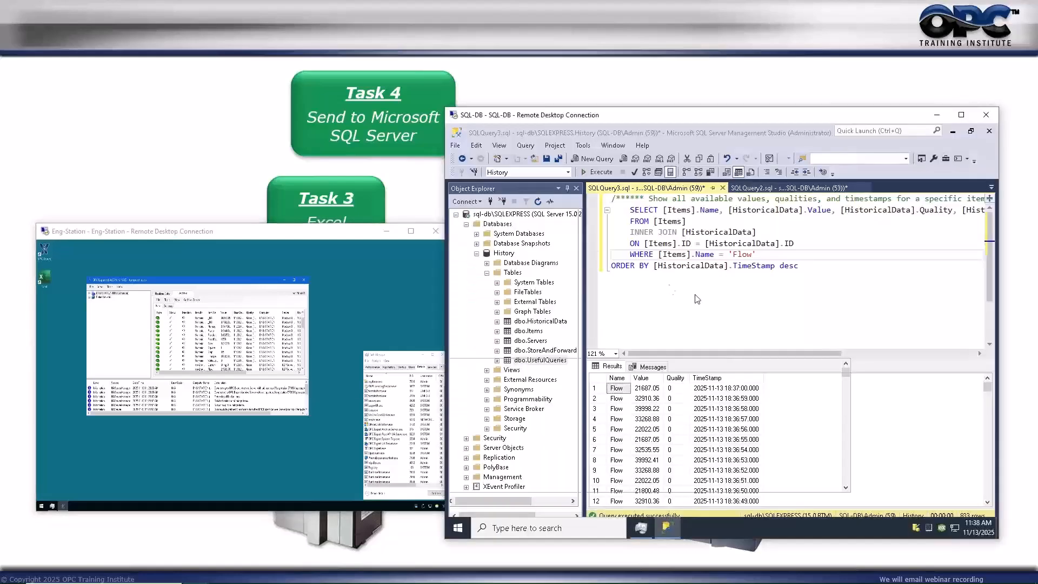
{"action": "left_click", "coordinate": [802, 305]}
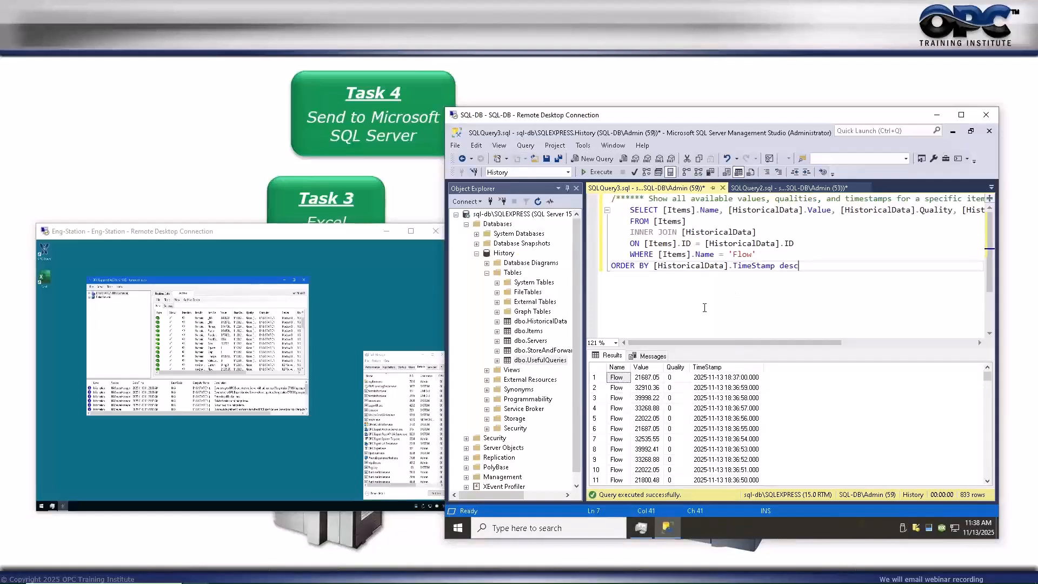
{"action": "left_click", "coordinate": [599, 172]}
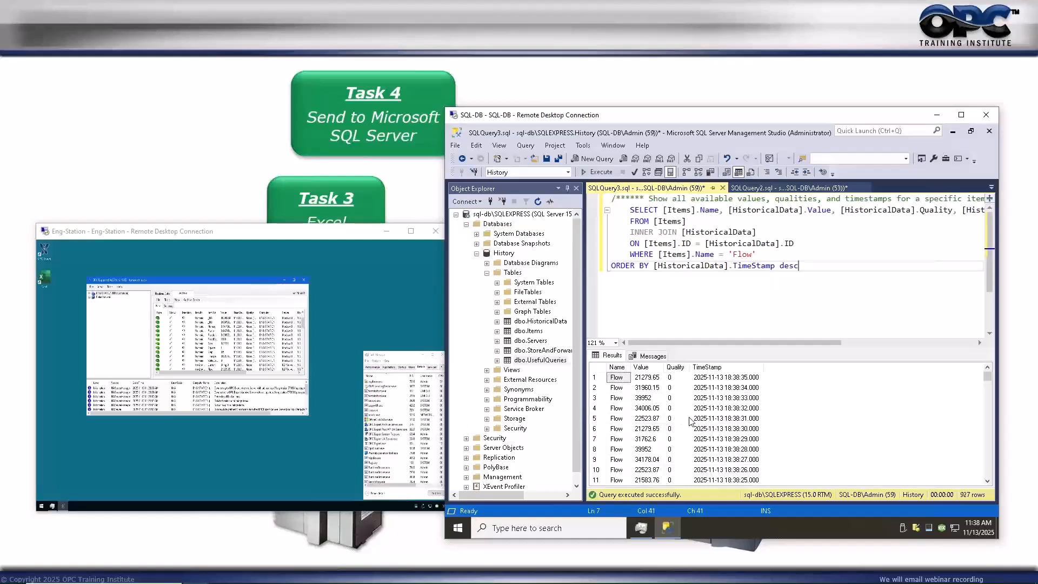
{"action": "scroll", "coordinate": [690, 421], "scroll_direction": "down", "scroll_amount": 11}
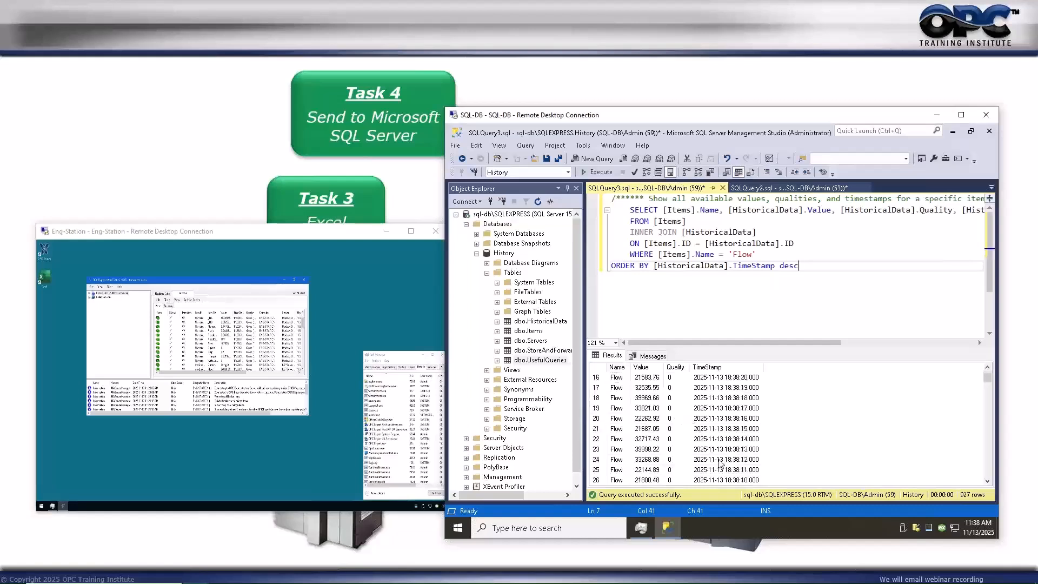
{"action": "scroll", "coordinate": [720, 464], "scroll_direction": "down", "scroll_amount": 15}
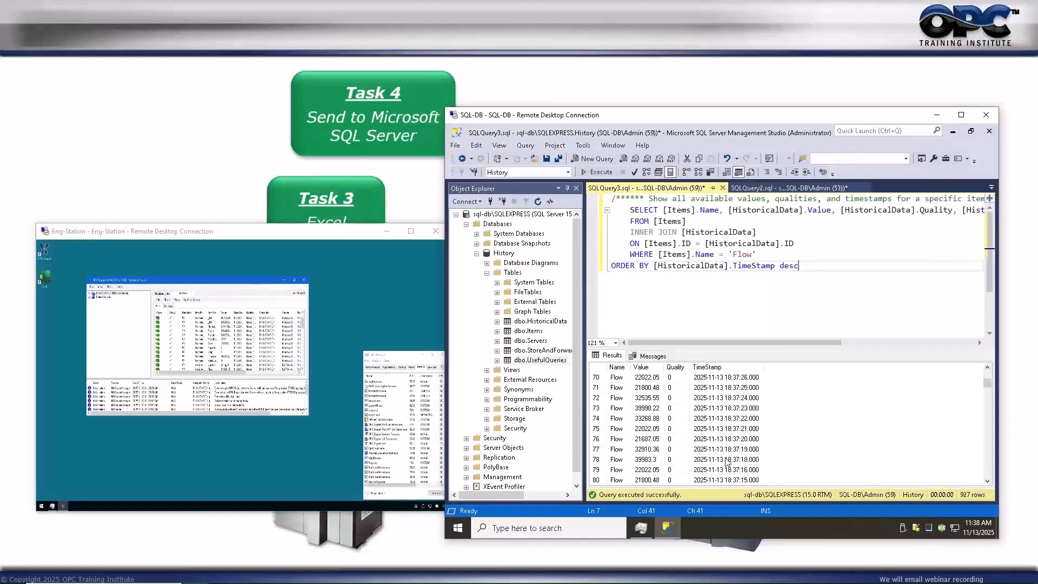
{"action": "scroll", "coordinate": [728, 462], "scroll_direction": "up", "scroll_amount": 2}
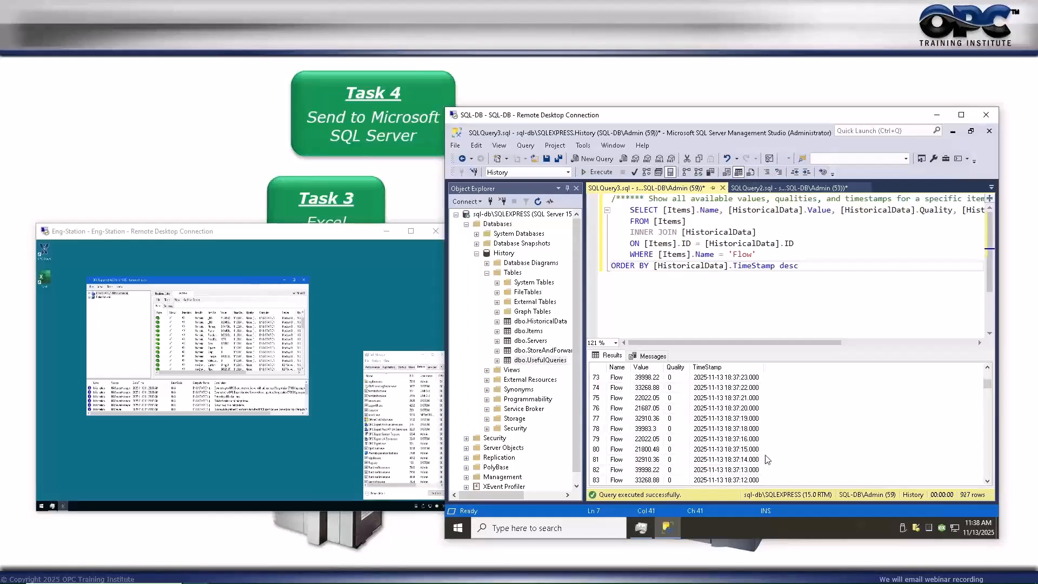
{"action": "scroll", "coordinate": [745, 433], "scroll_direction": "up", "scroll_amount": 1}
{"action": "scroll", "coordinate": [743, 433], "scroll_direction": "up", "scroll_amount": 13}
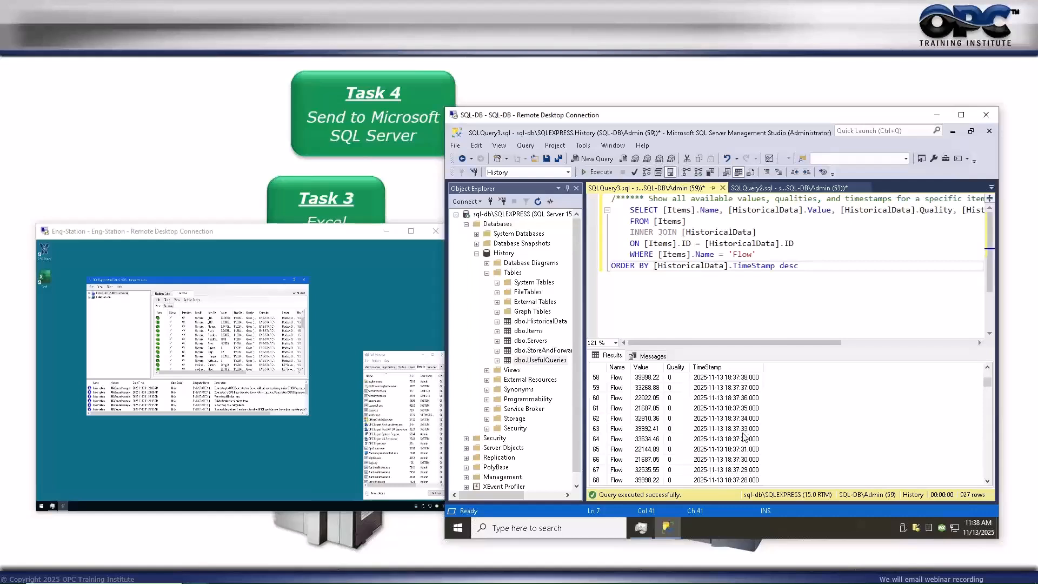
{"action": "scroll", "coordinate": [743, 437], "scroll_direction": "up", "scroll_amount": 9}
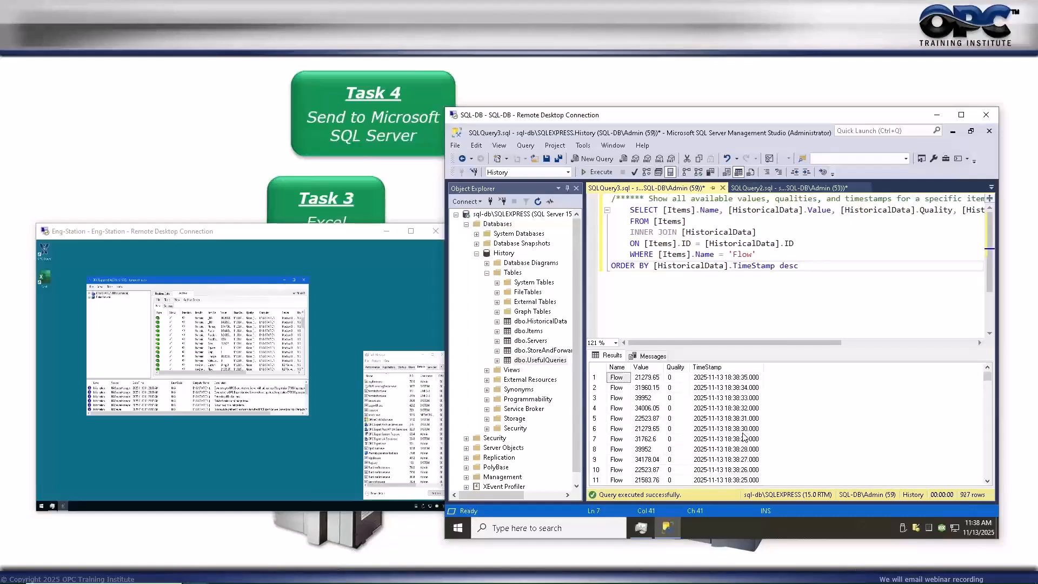
Refresh the Flow results to 949 newest rows, then hide the remote sessions to show the slide.
{"action": "left_click", "coordinate": [591, 172]}
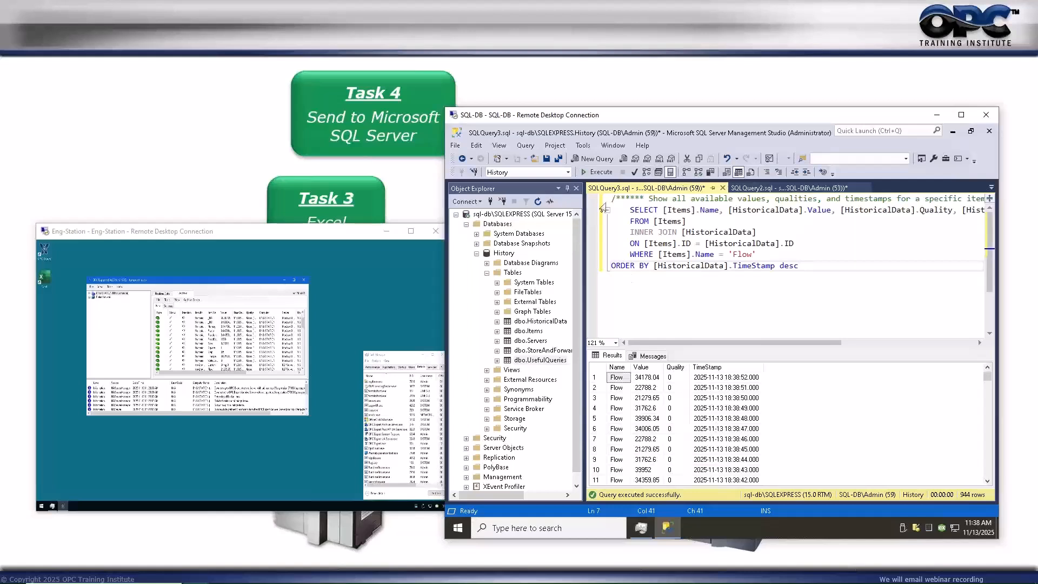
{"action": "left_click", "coordinate": [595, 172]}
{"action": "key", "text": "alt+Tab"}
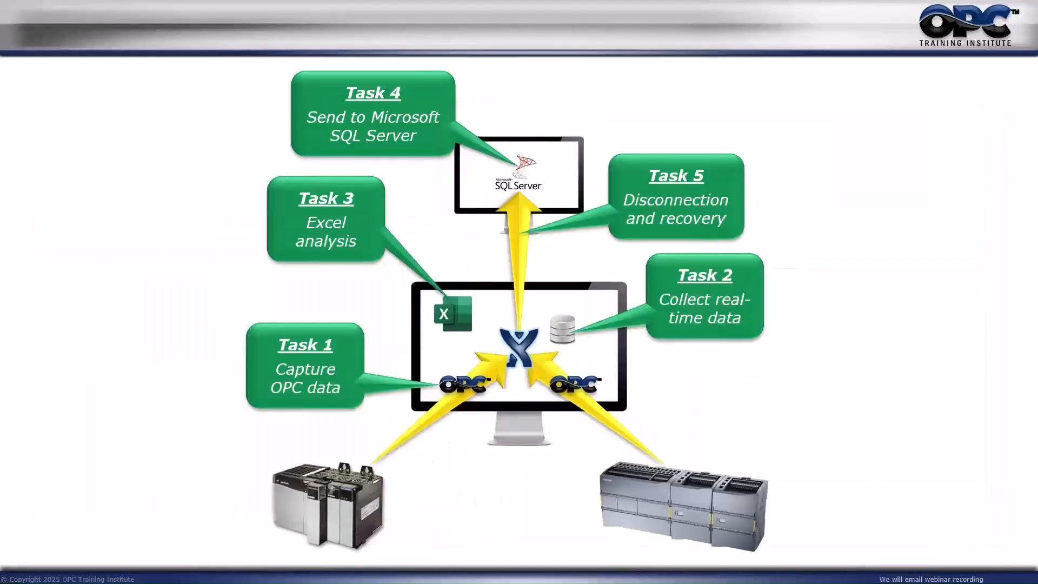